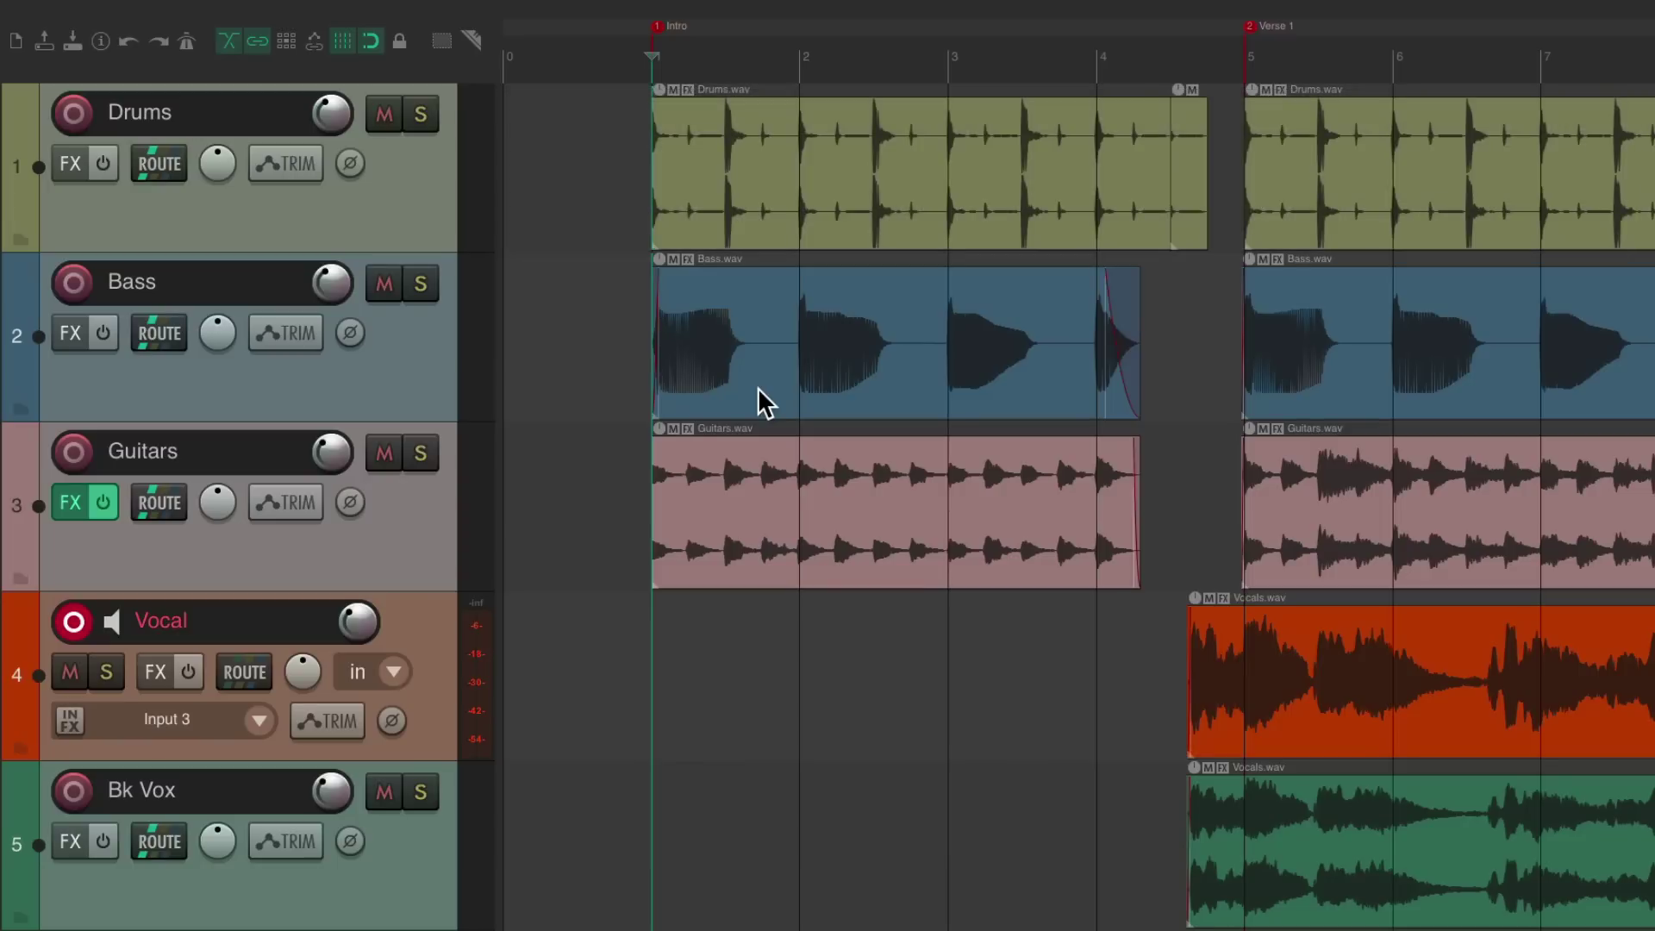
Play the project, then replay it from the start to hear the metronome
key("space")
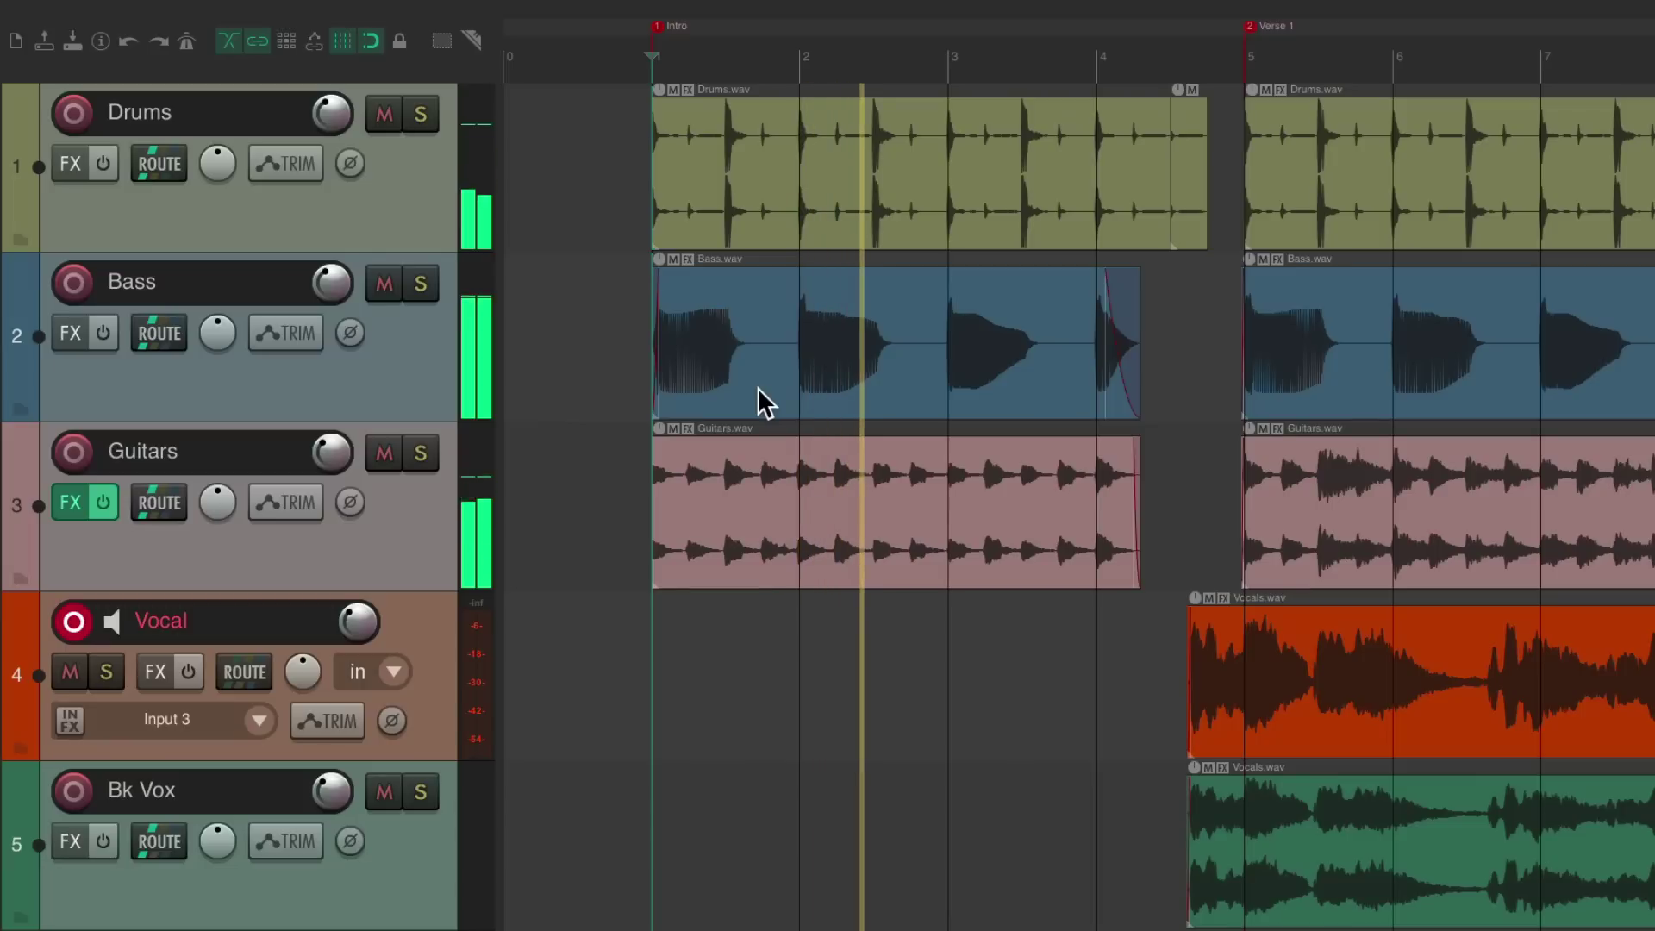
key("space")
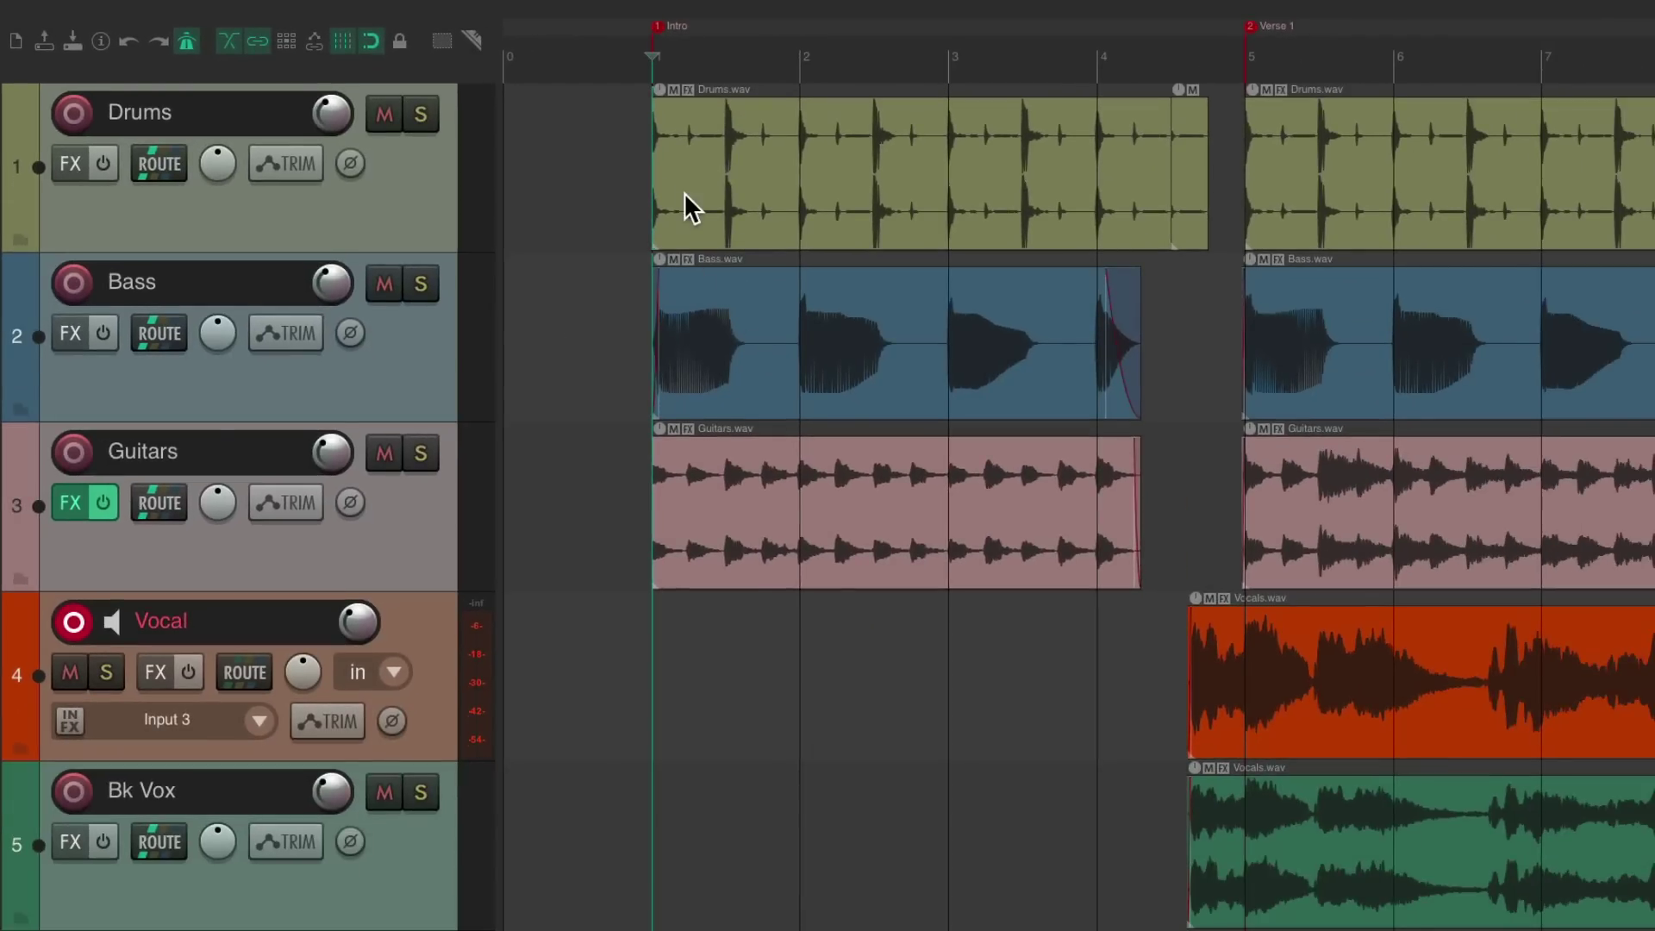
key("Home")
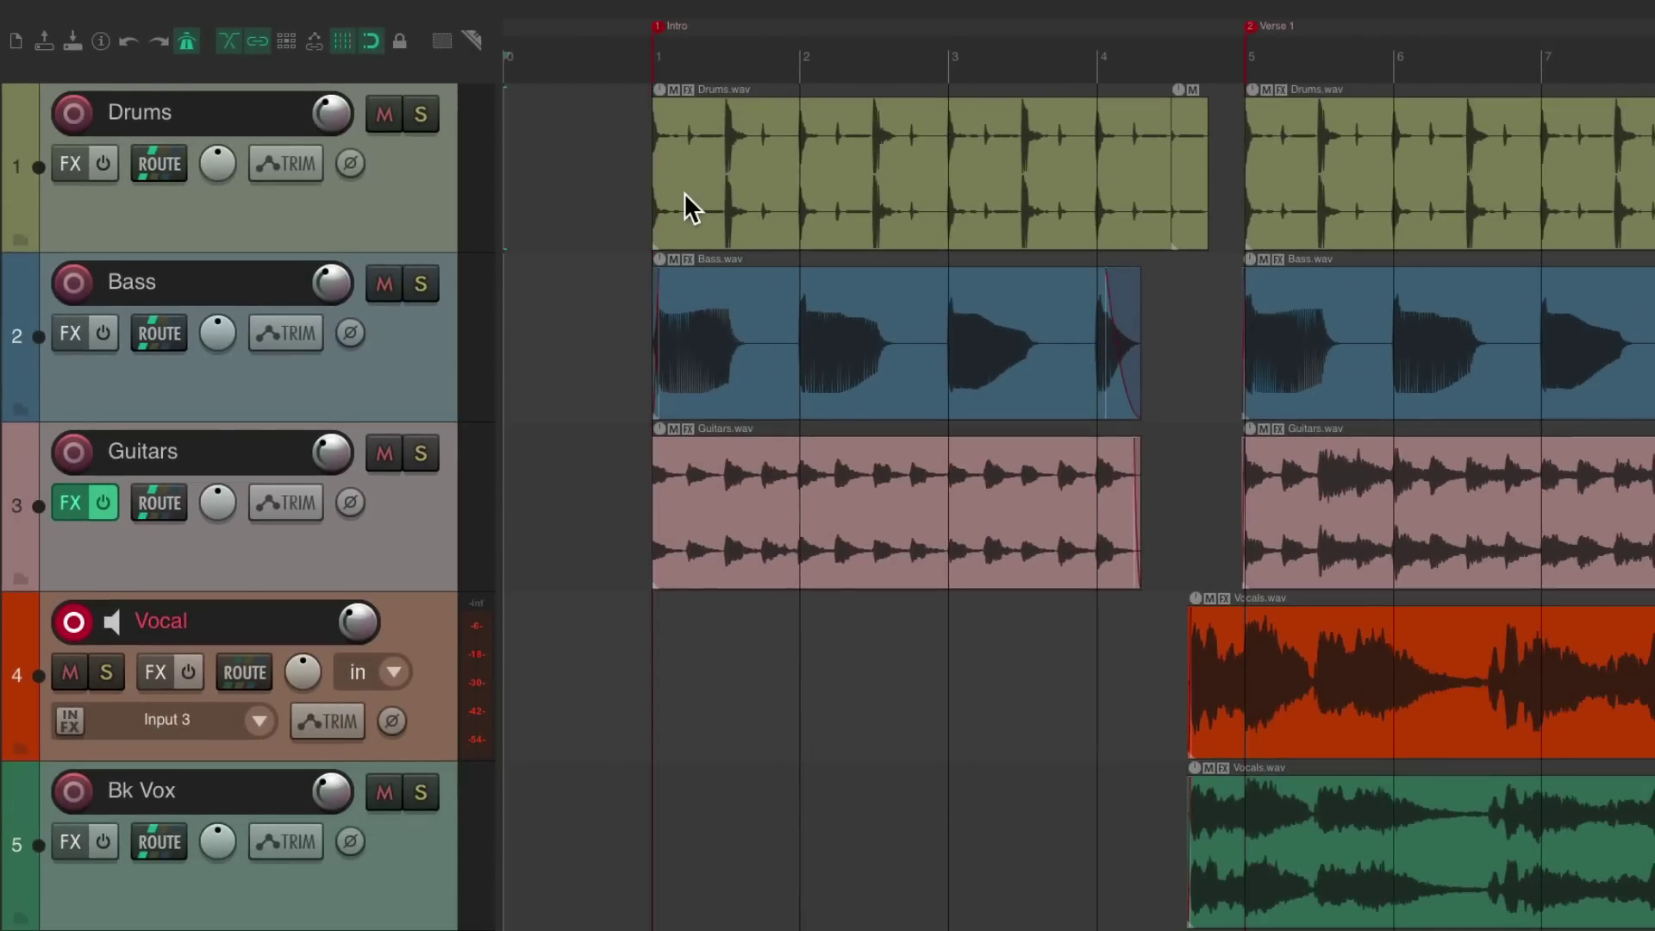
key("space")
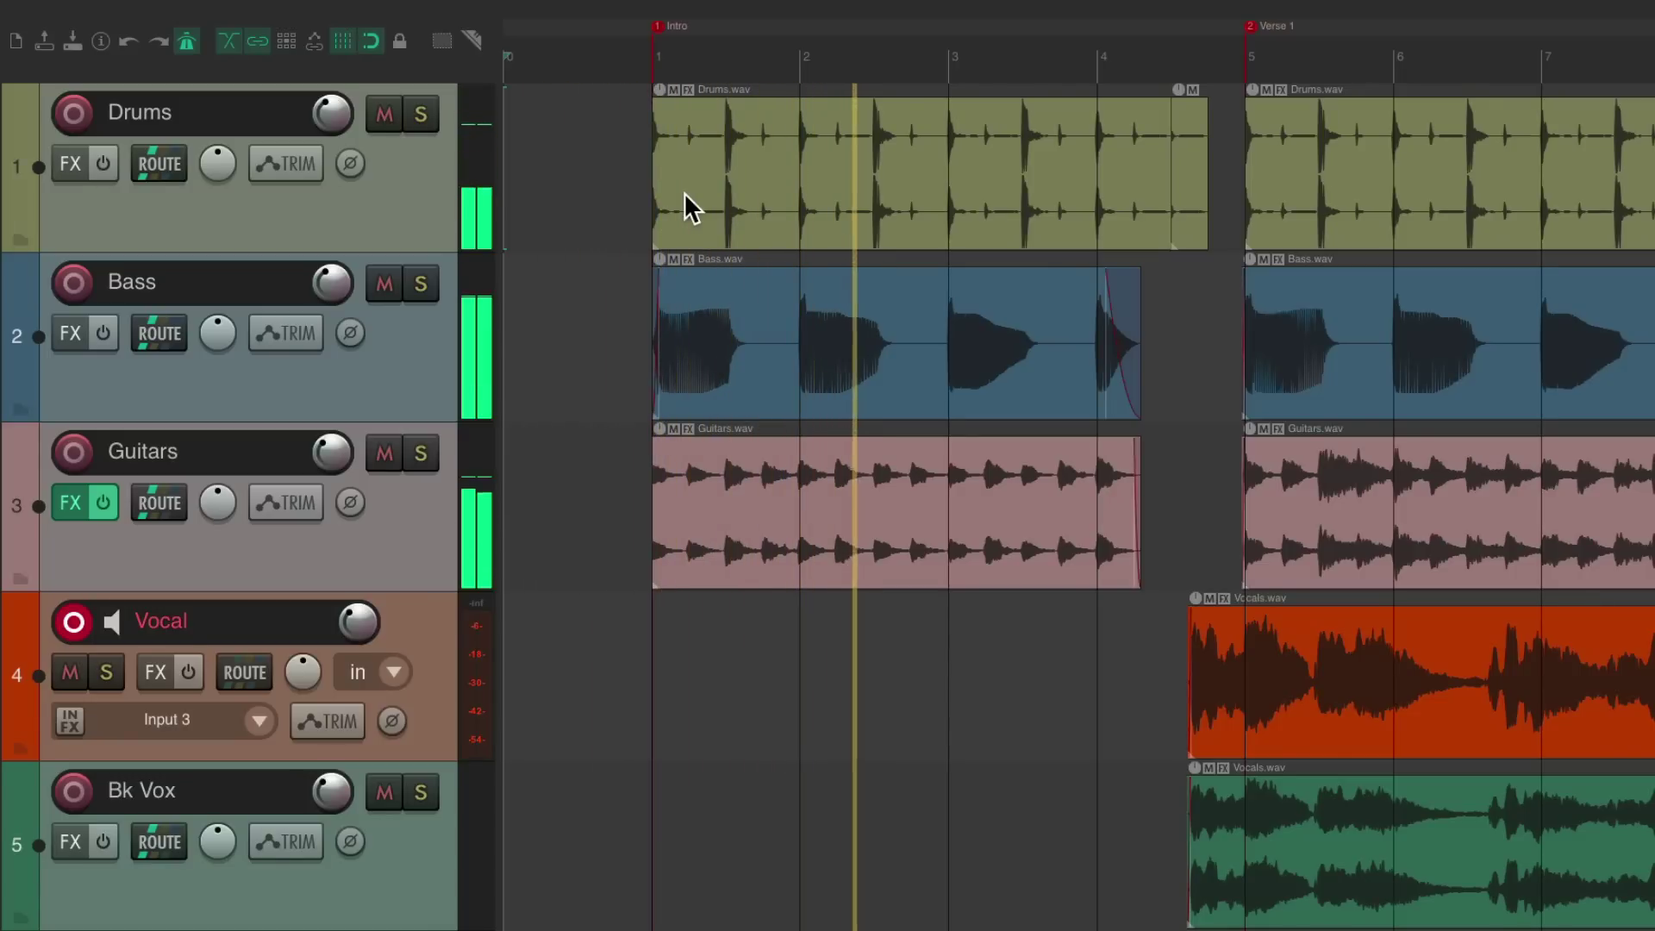
key("space")
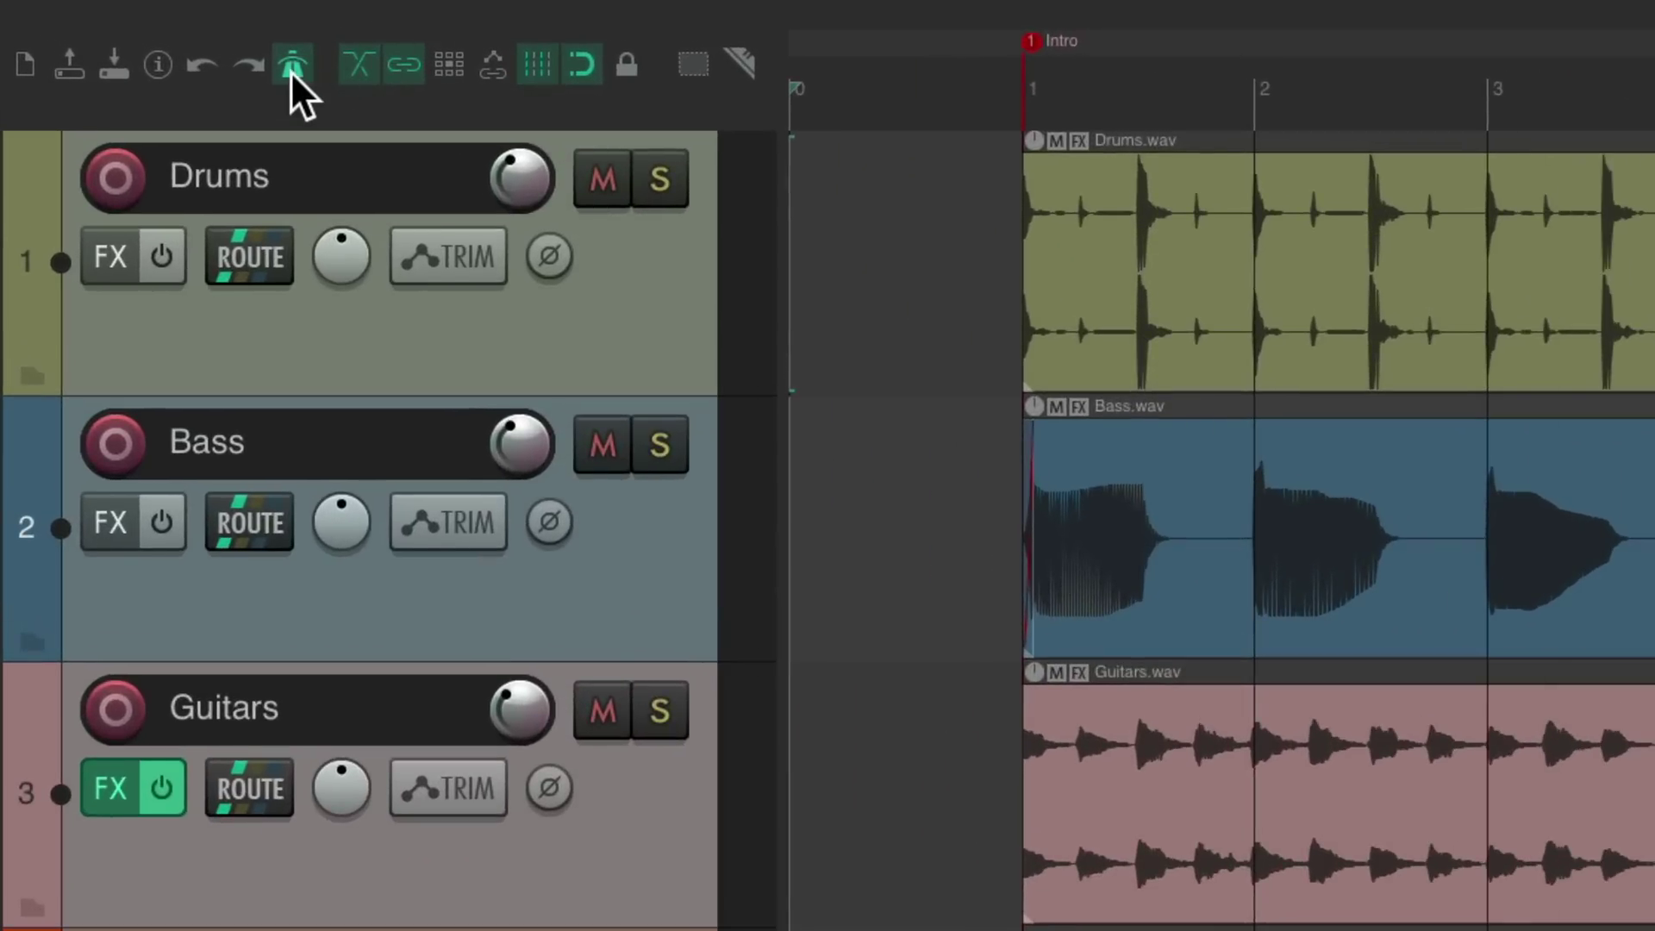
Route the metronome click to the Headphones L / Headphones R outputs and play to test it
right_click(292, 70)
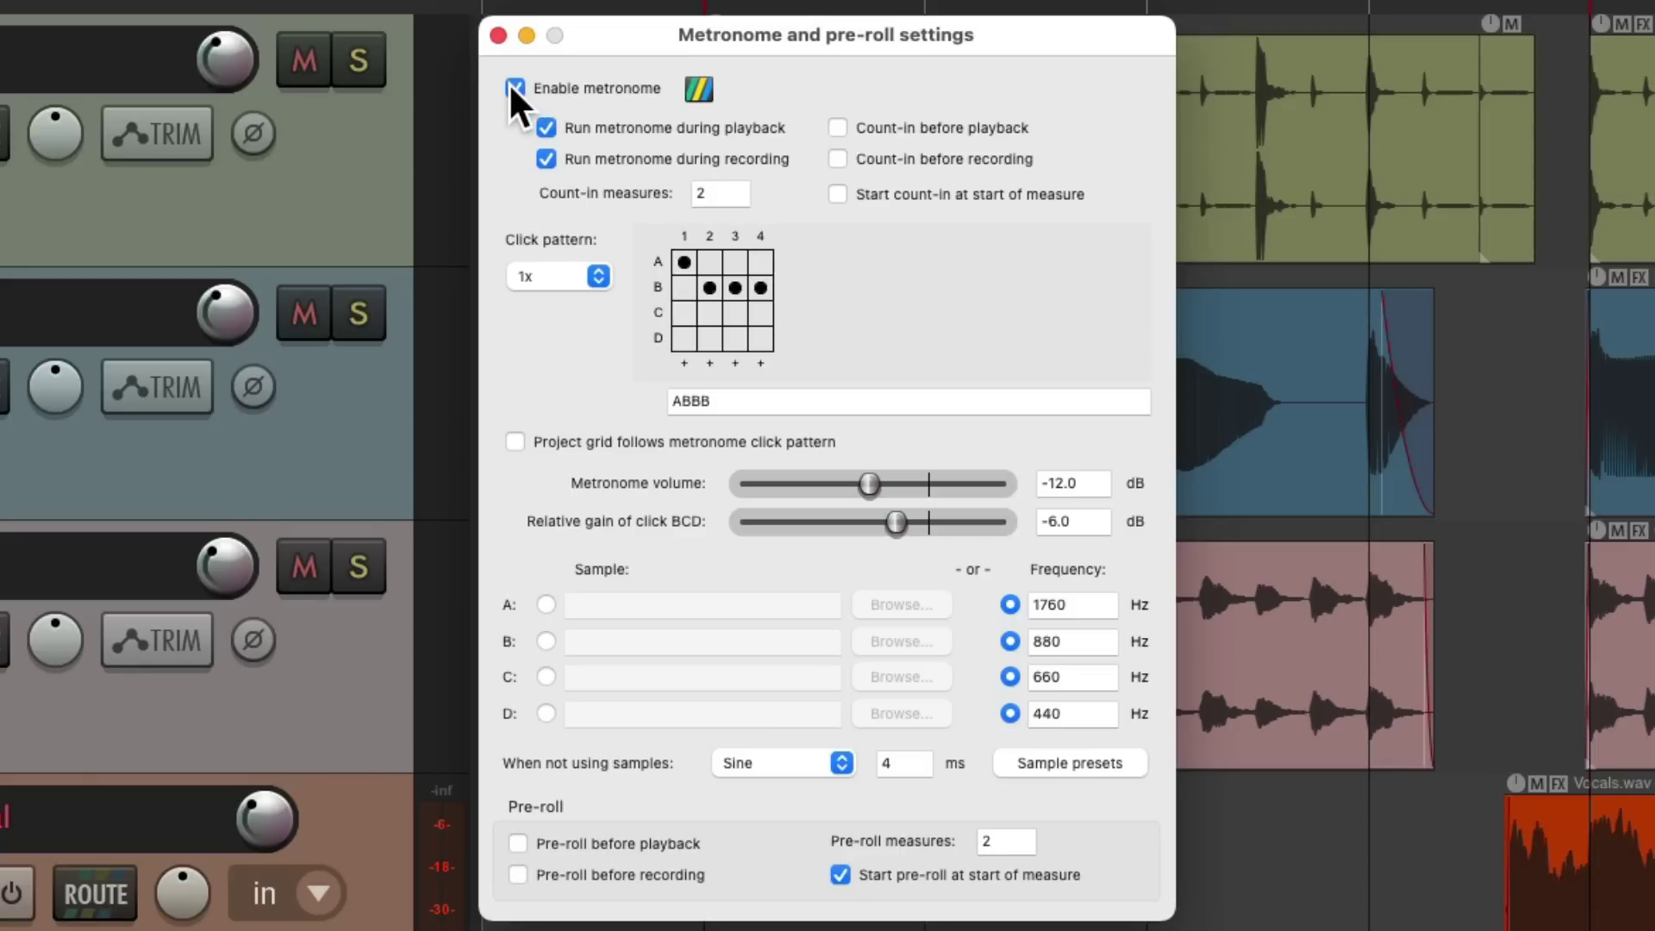
left_click(699, 89)
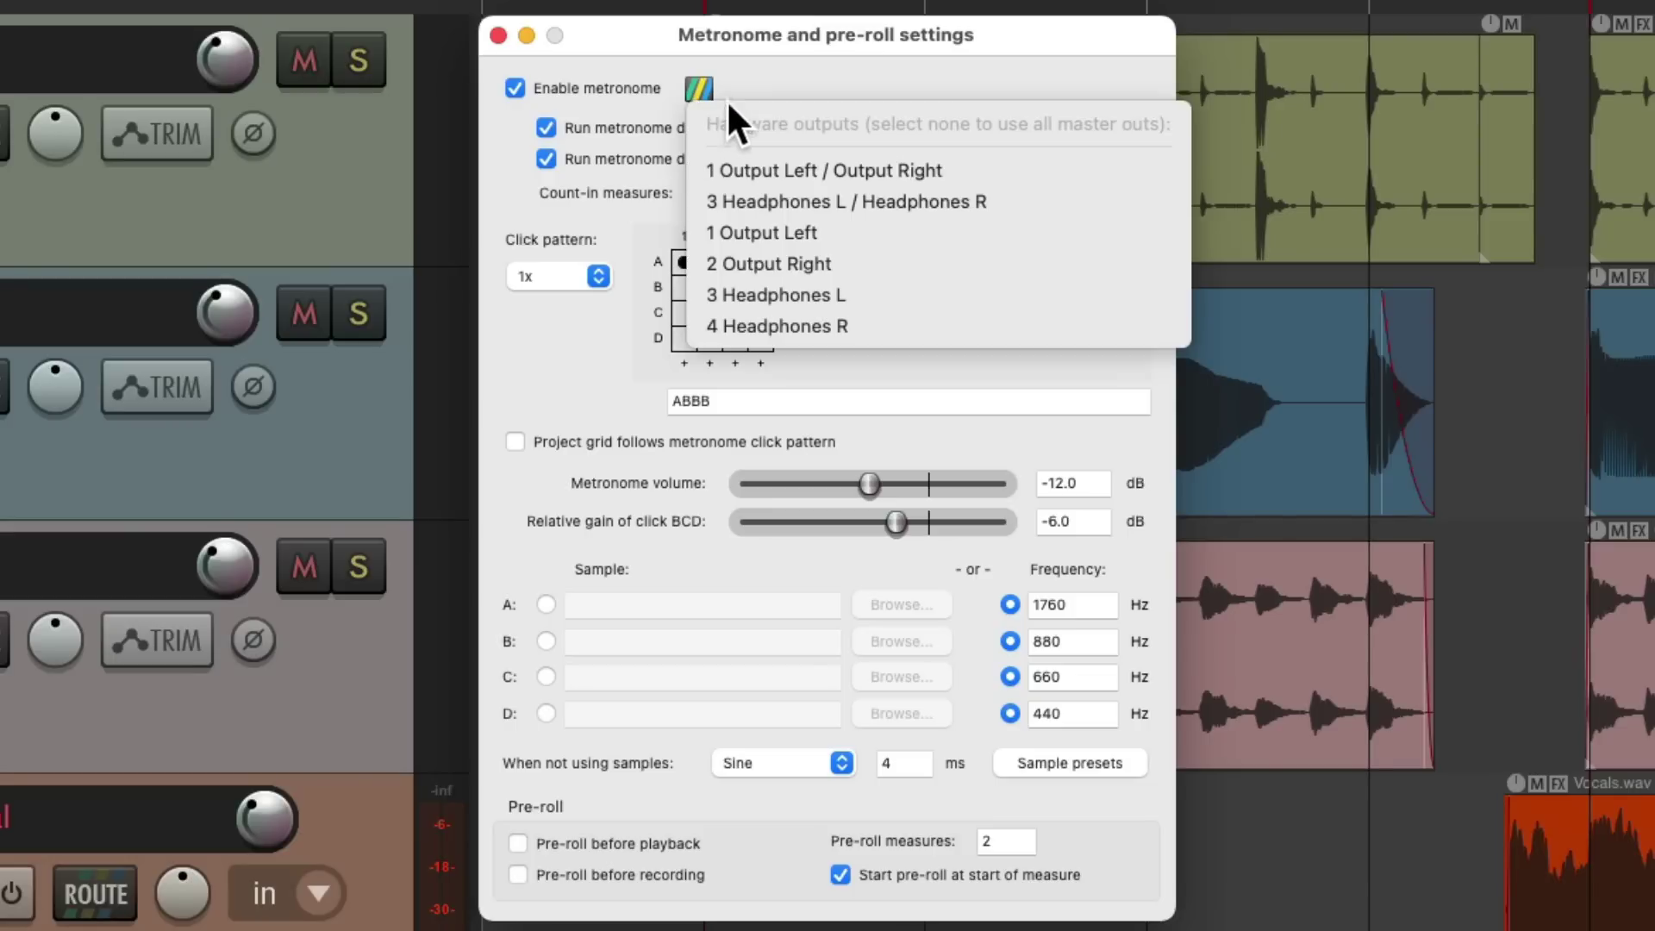
left_click(1032, 201)
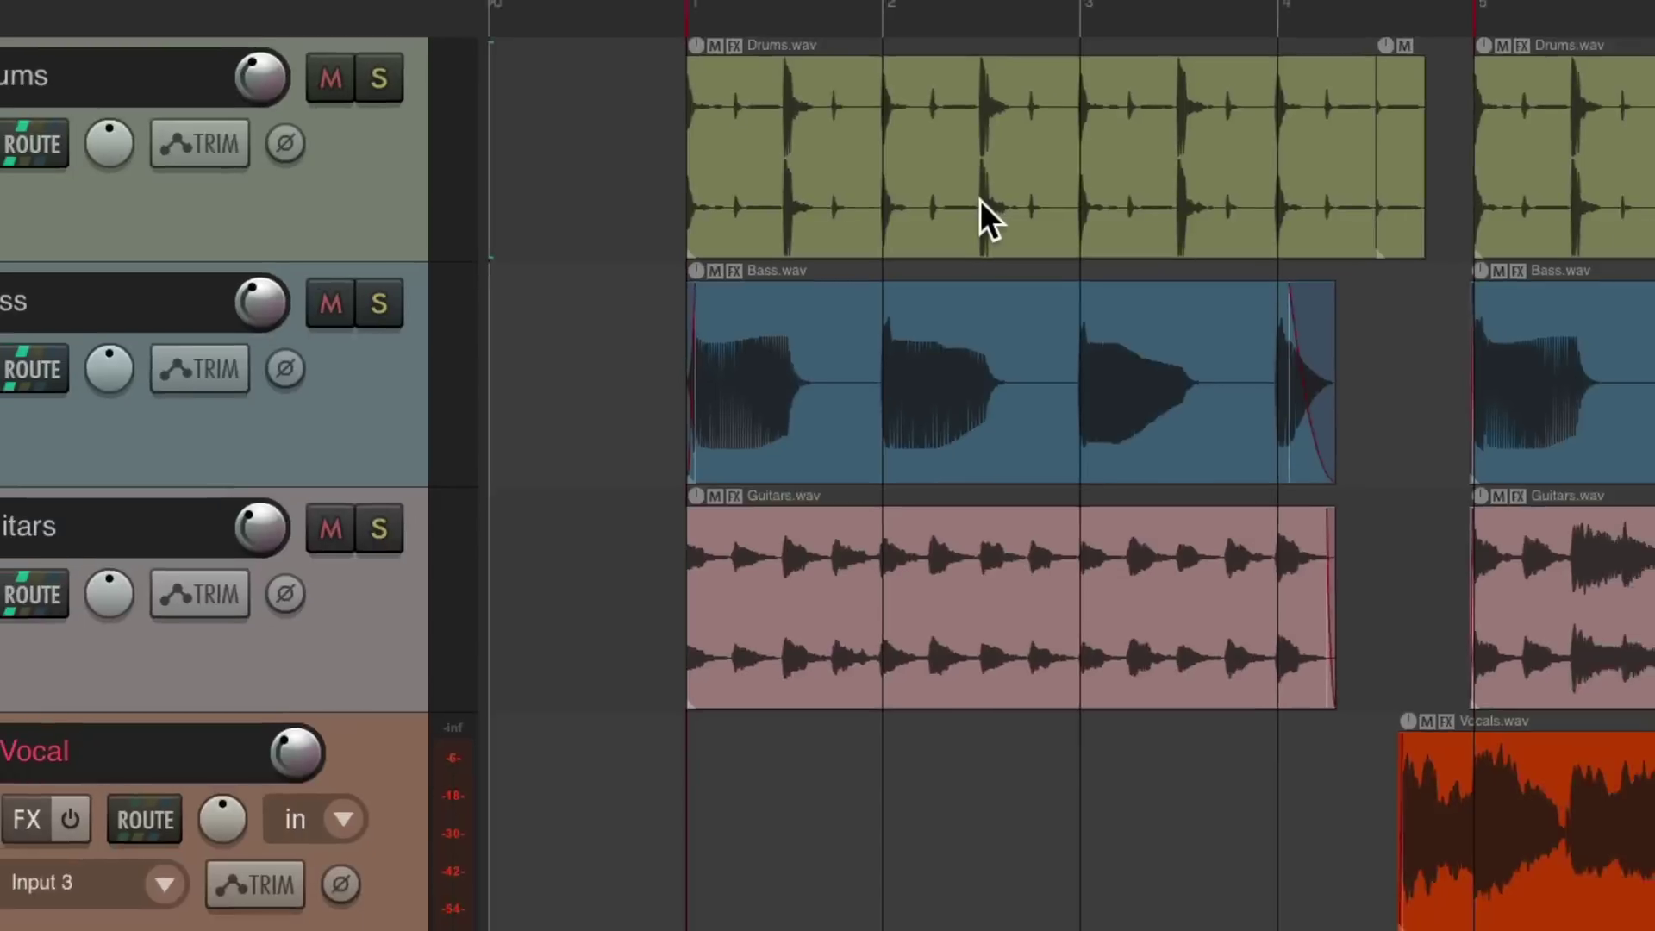
key("space")
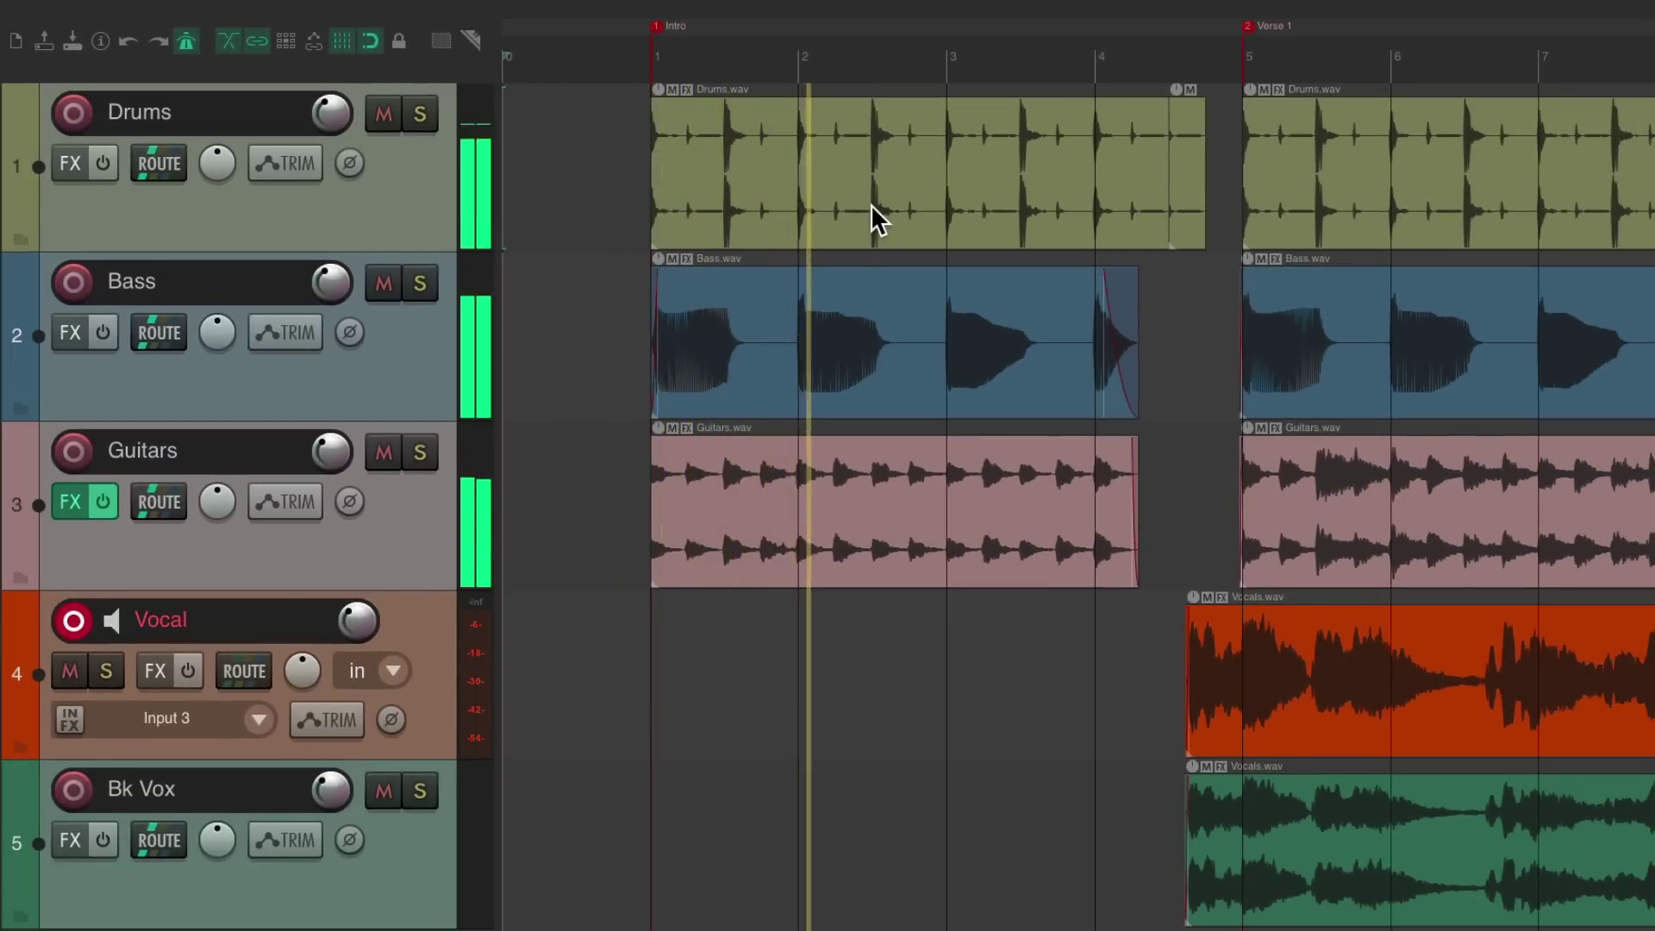
key("space")
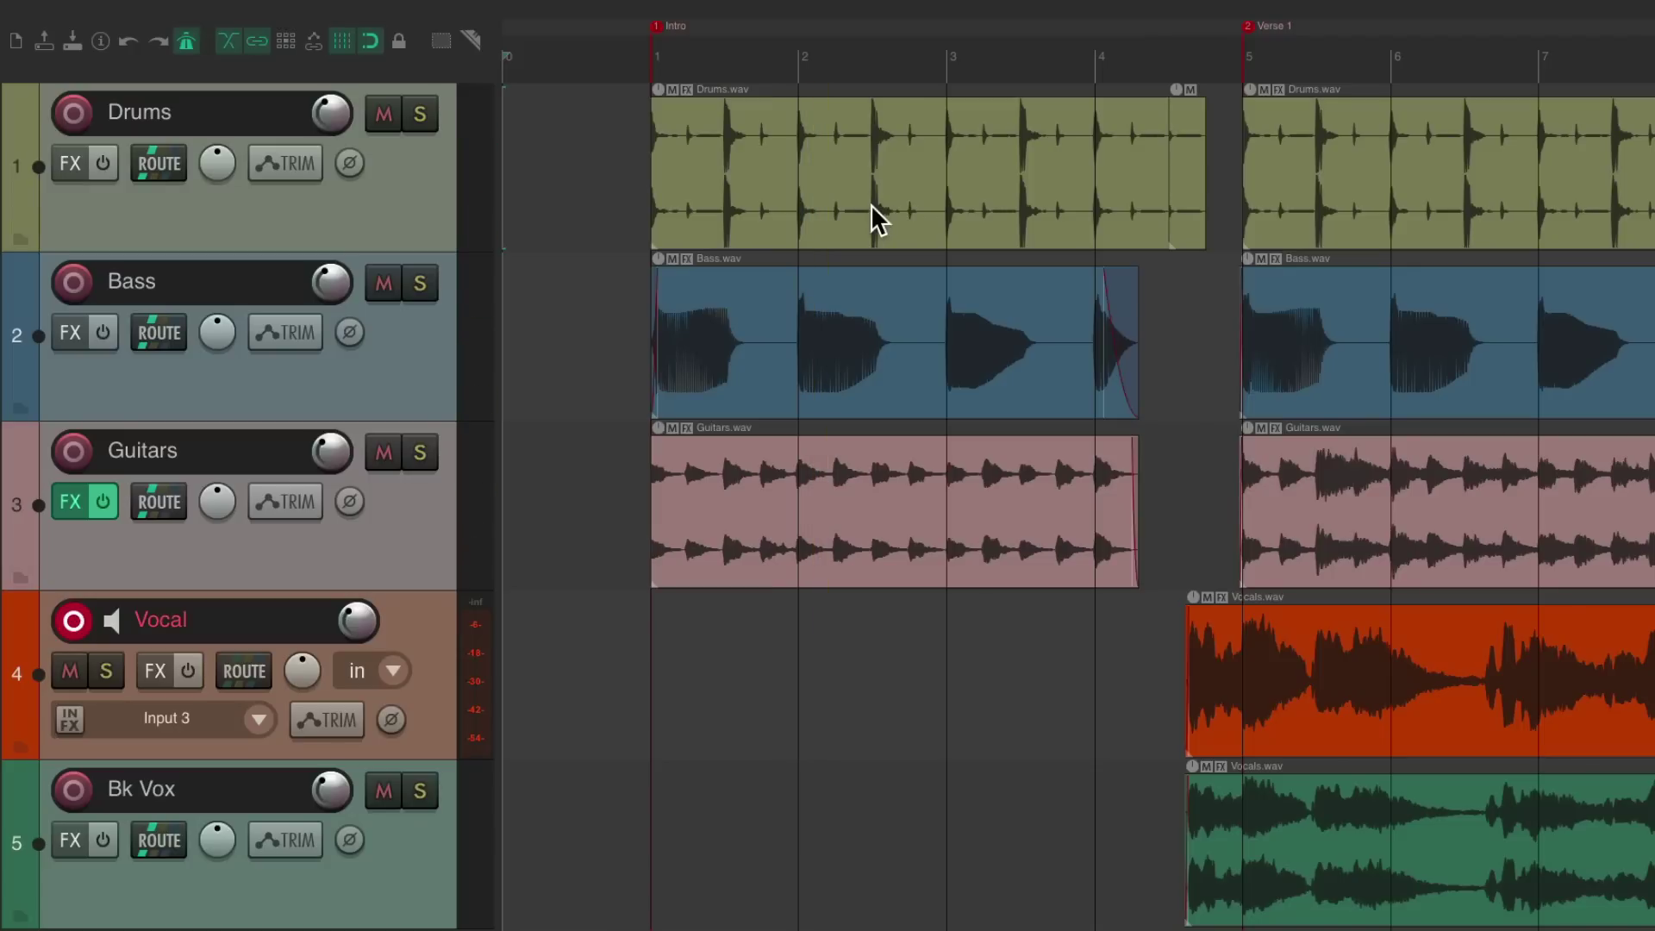
Remove the headphones output from the click, leaving it with no dedicated output
key("ctrl+shift+m")
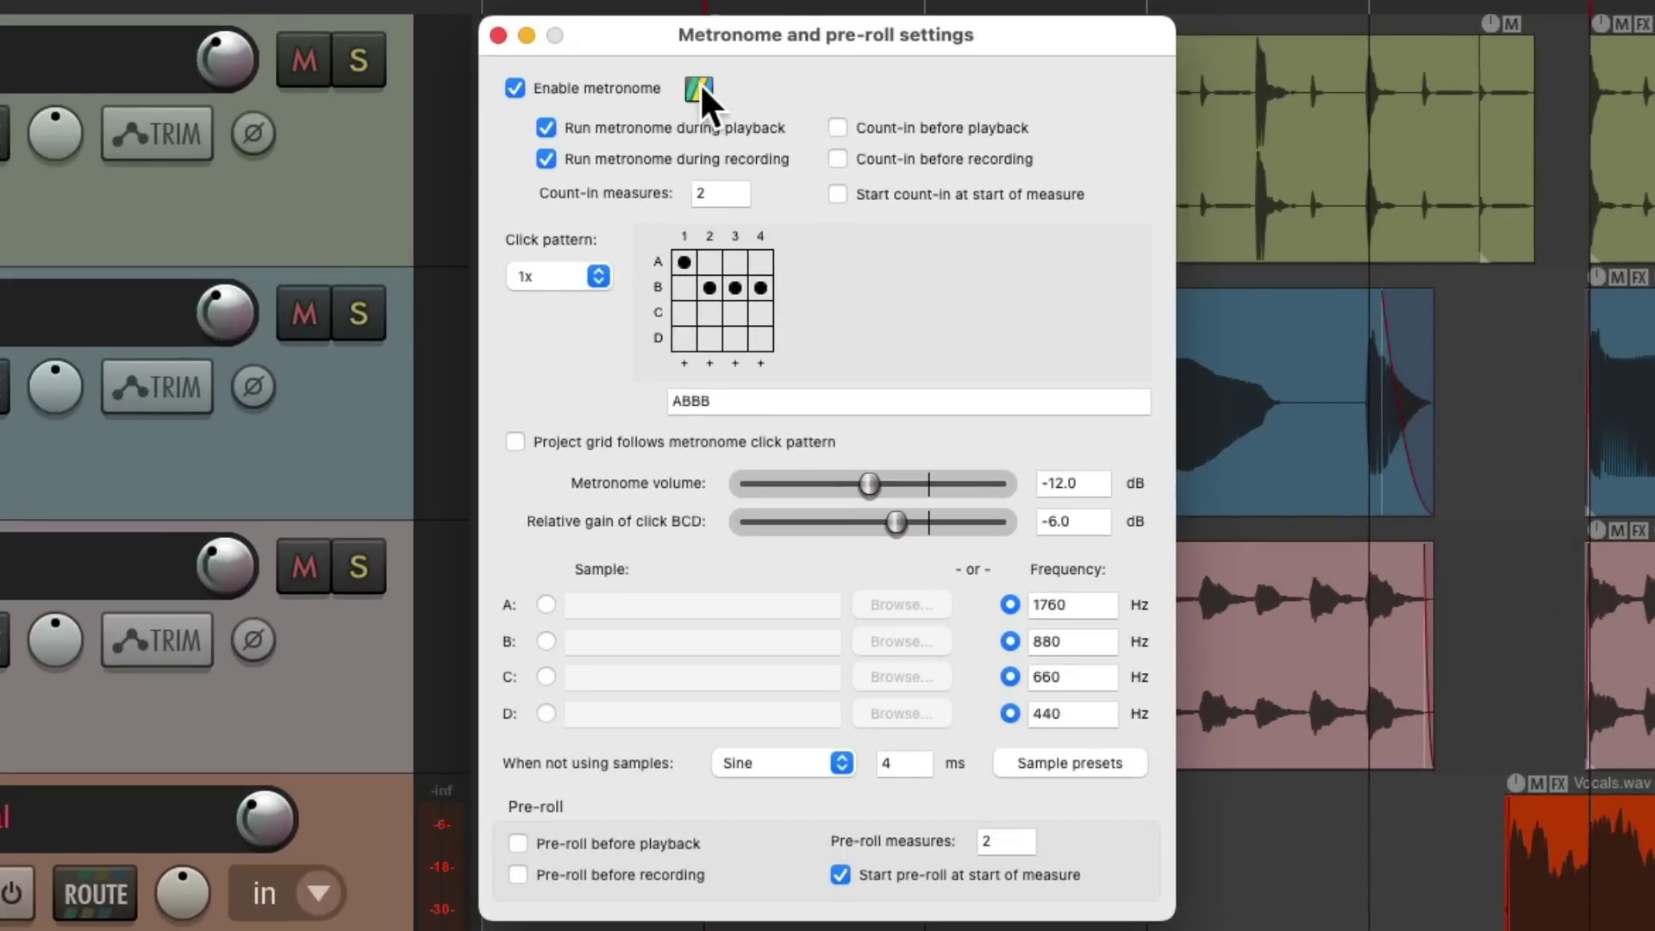
left_click(699, 86)
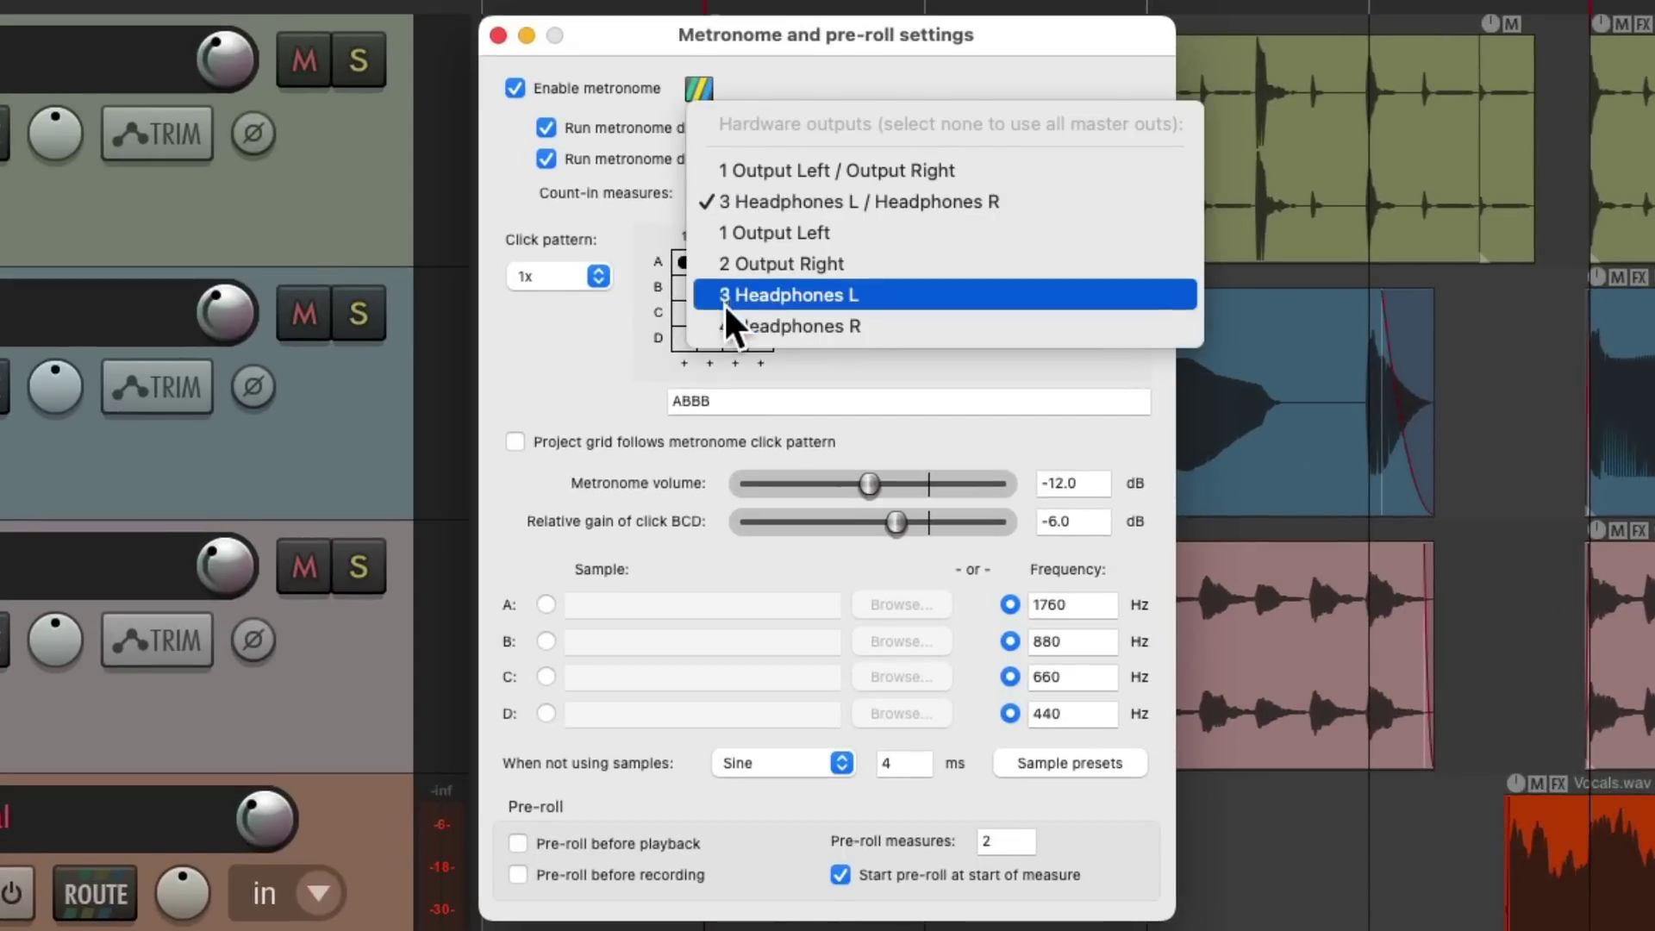
left_click(711, 195)
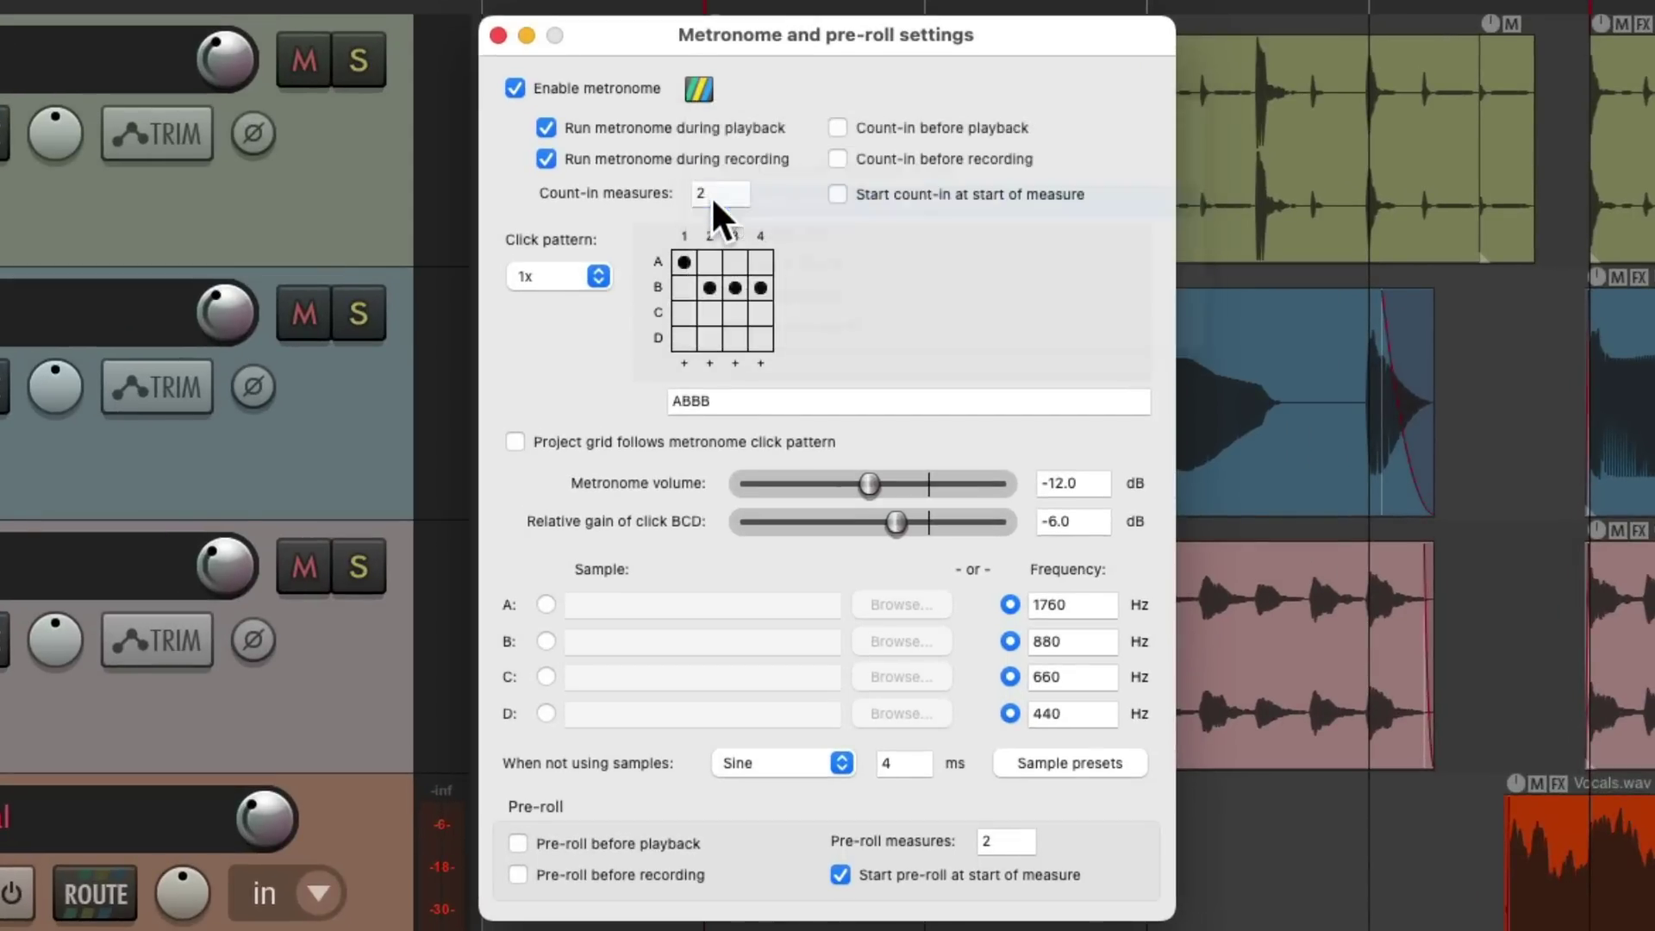
left_click(695, 91)
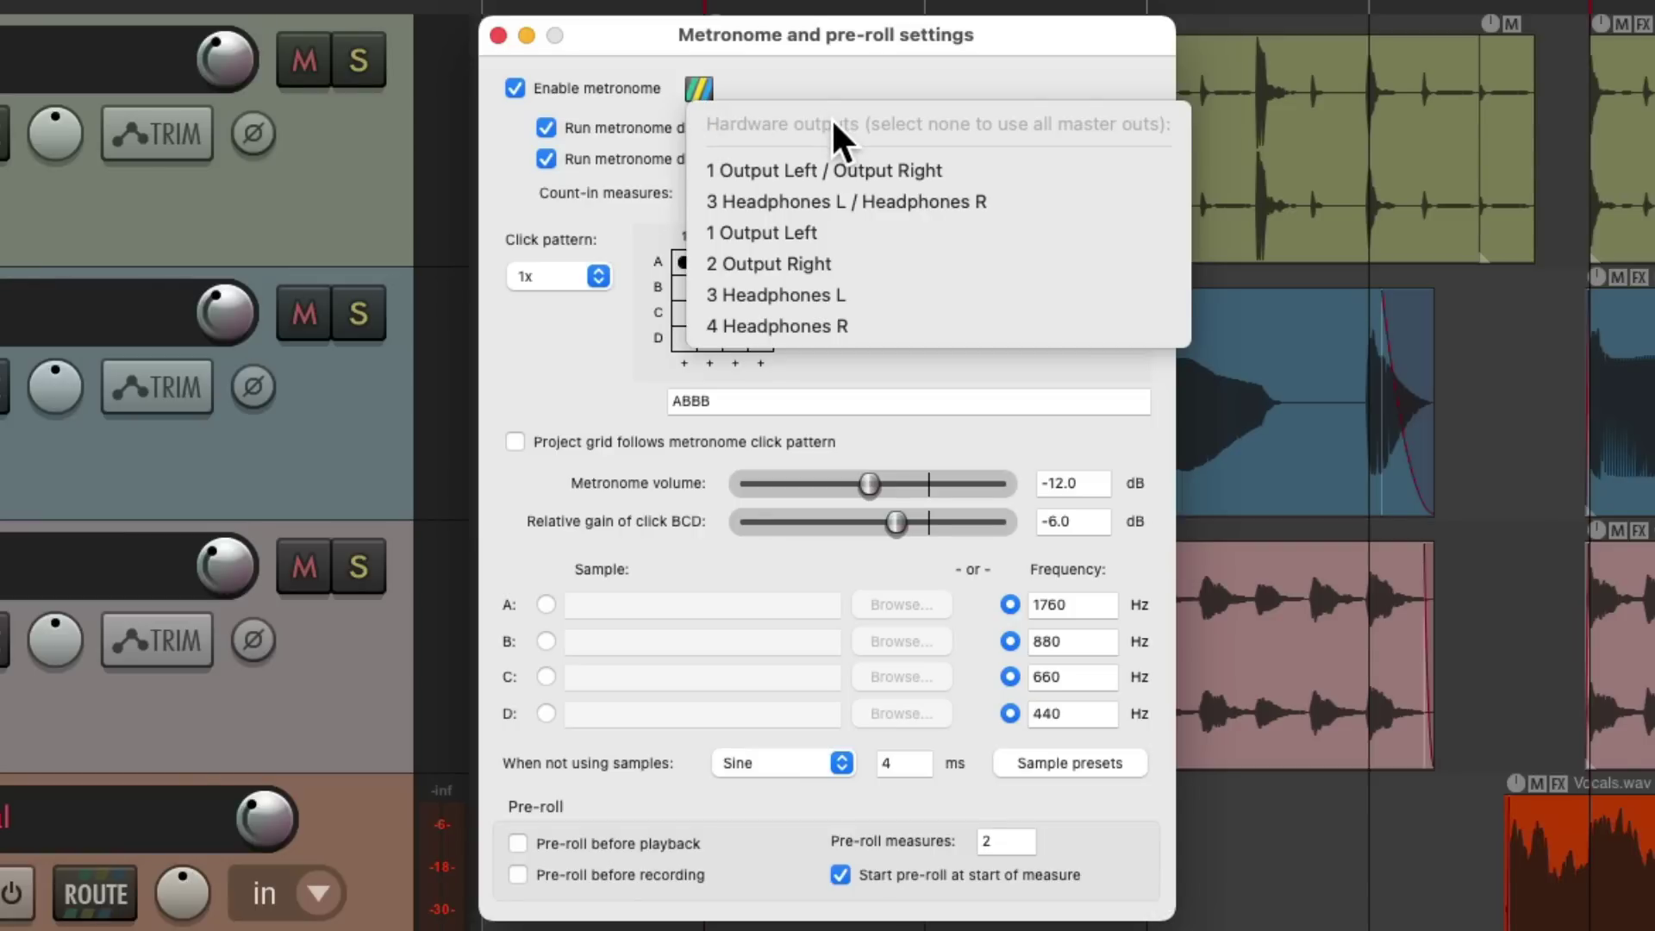
left_click(825, 55)
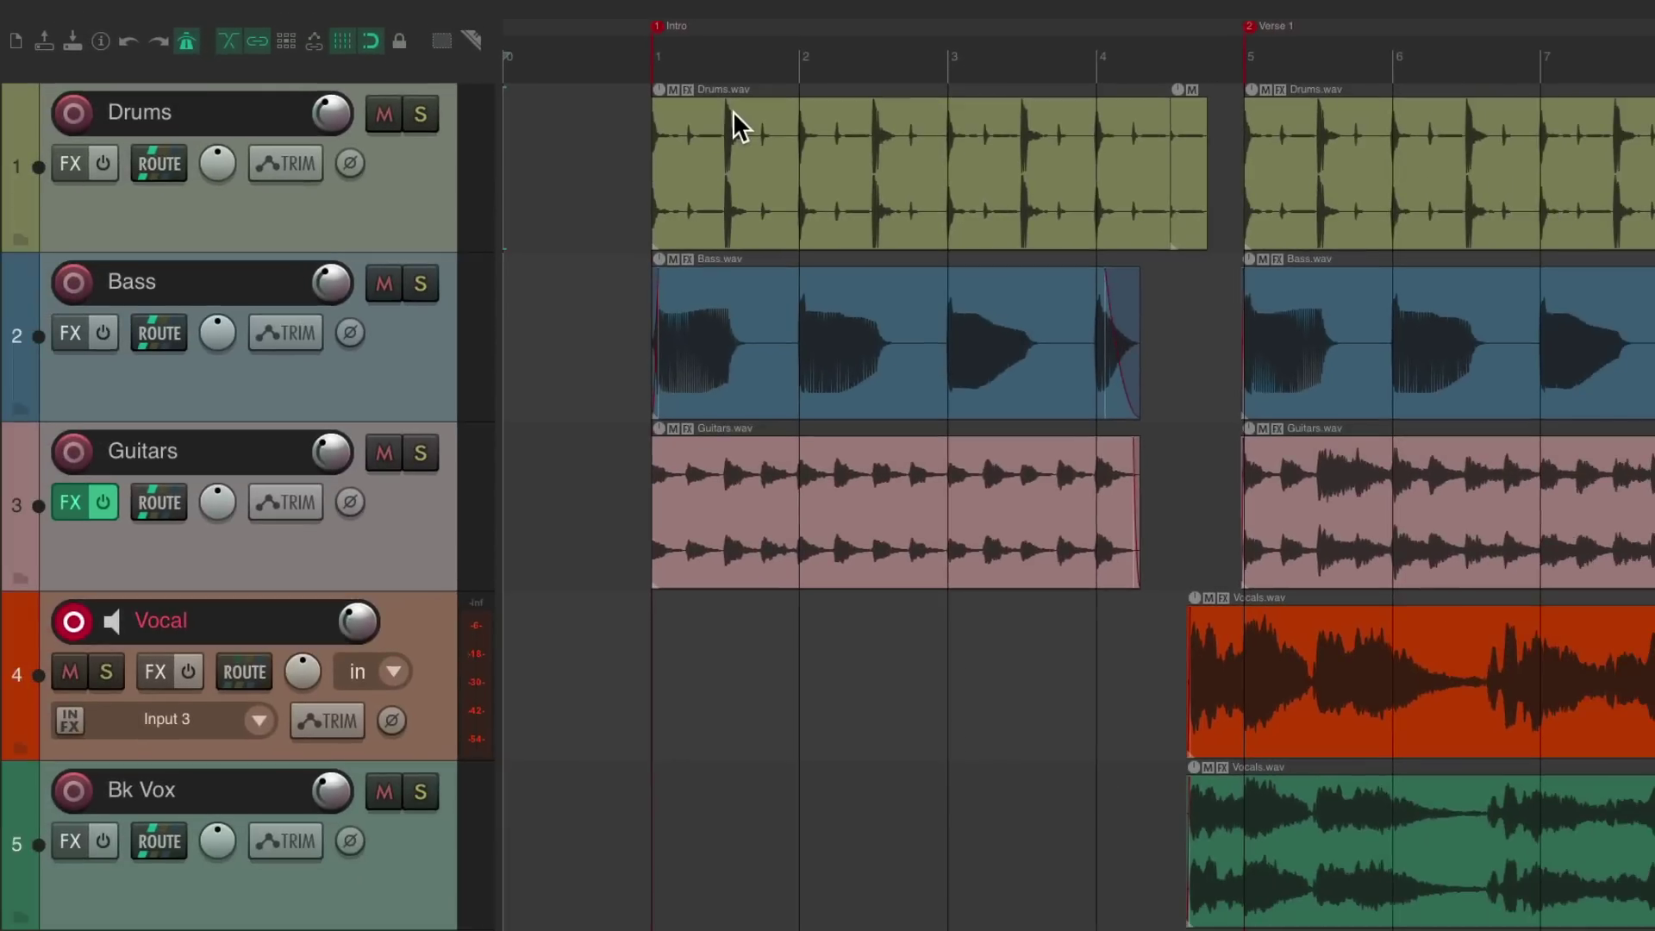
key("space")
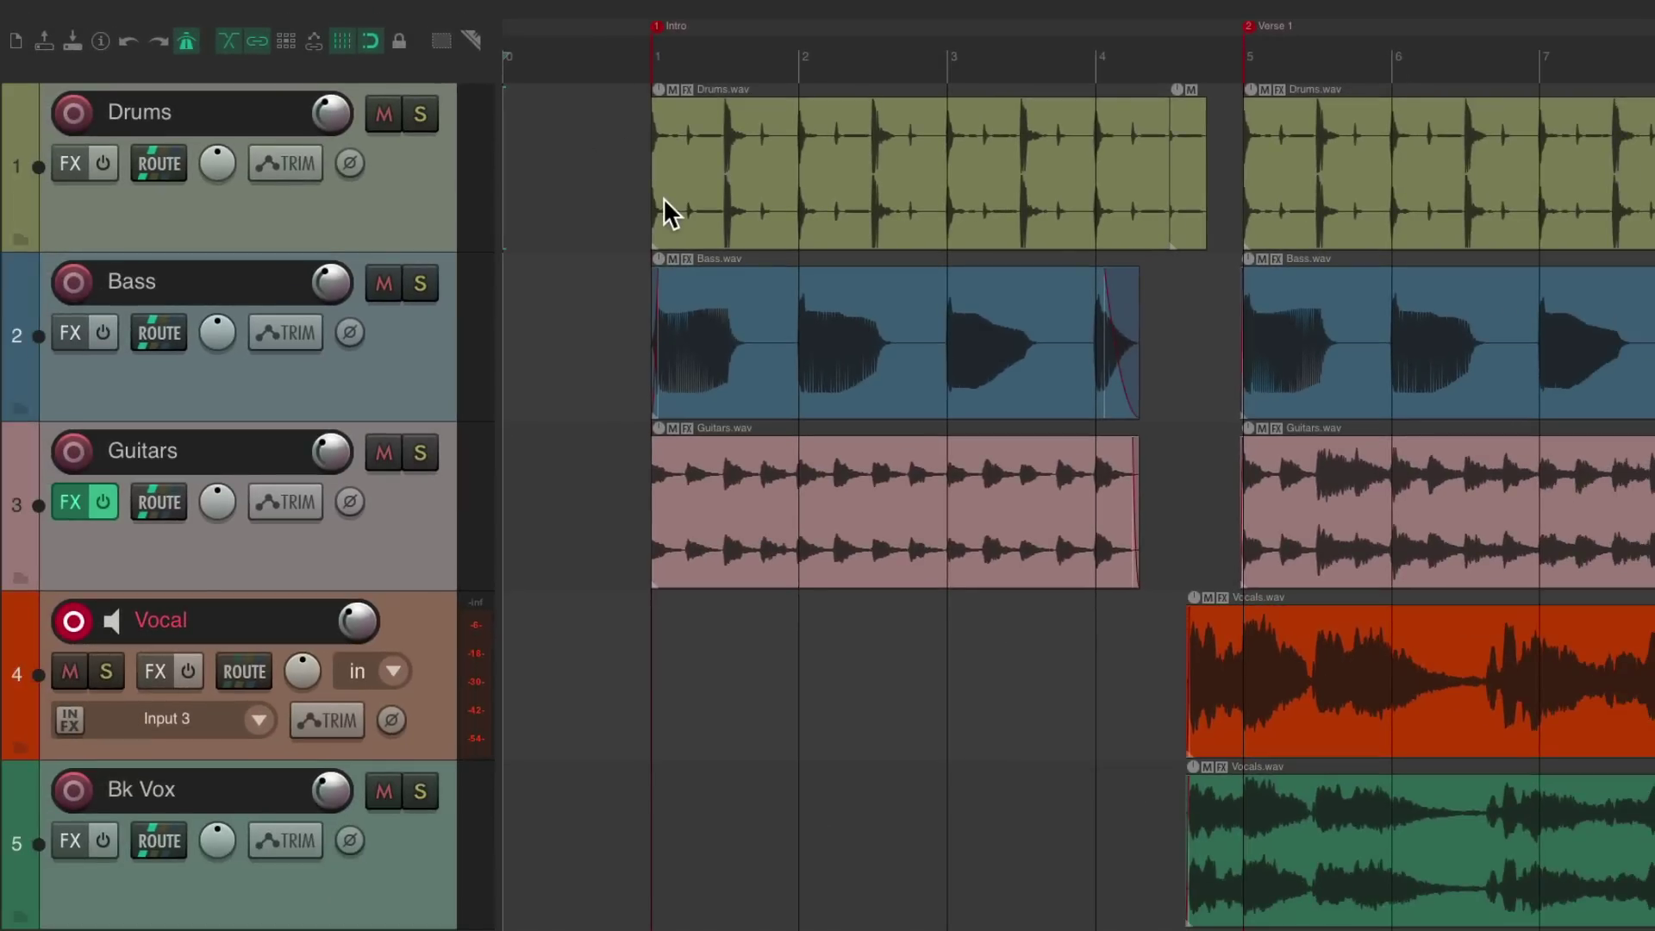
key("space")
key("ctrl+r")
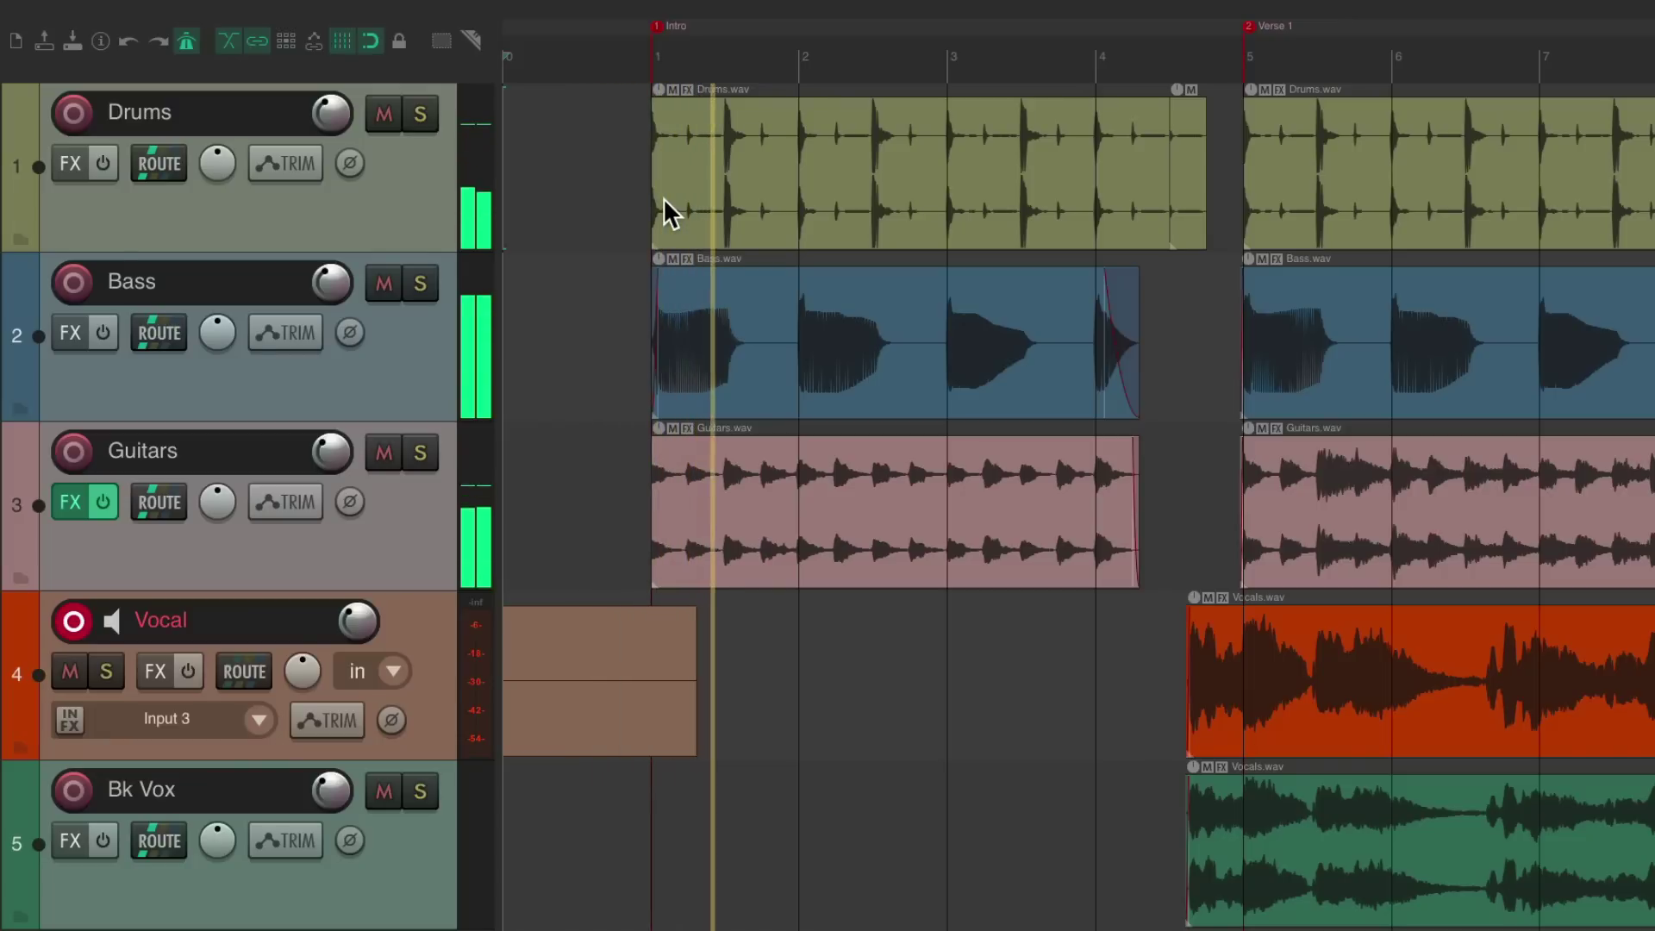
key("space")
key("ctrl+z")
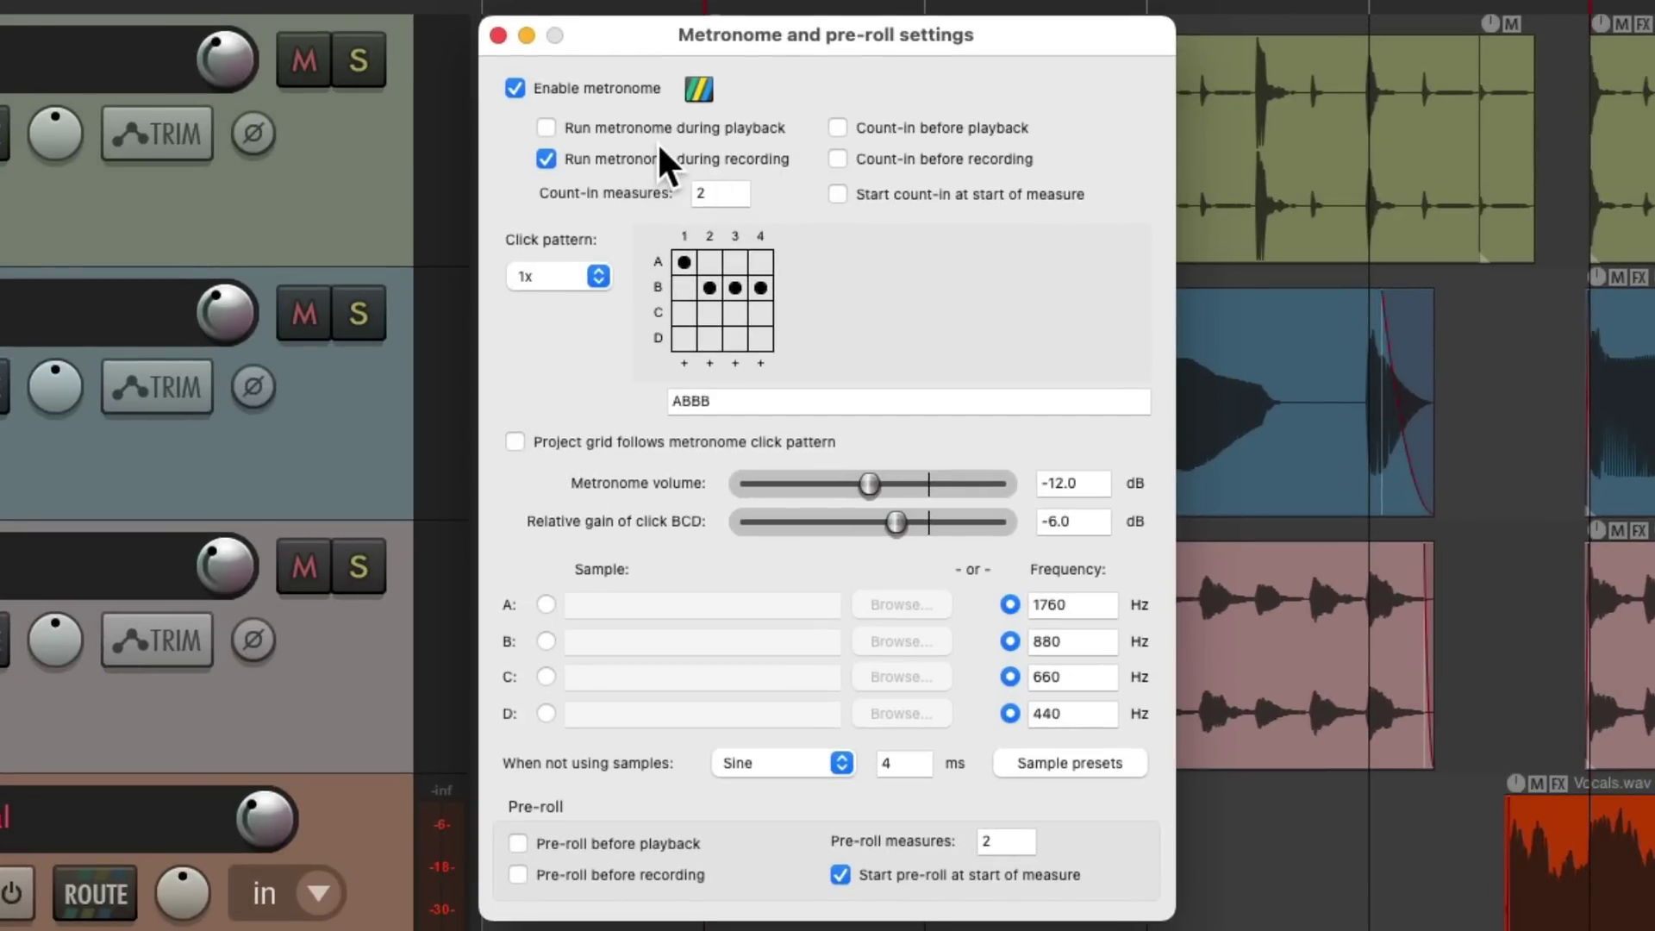
left_click(545, 128)
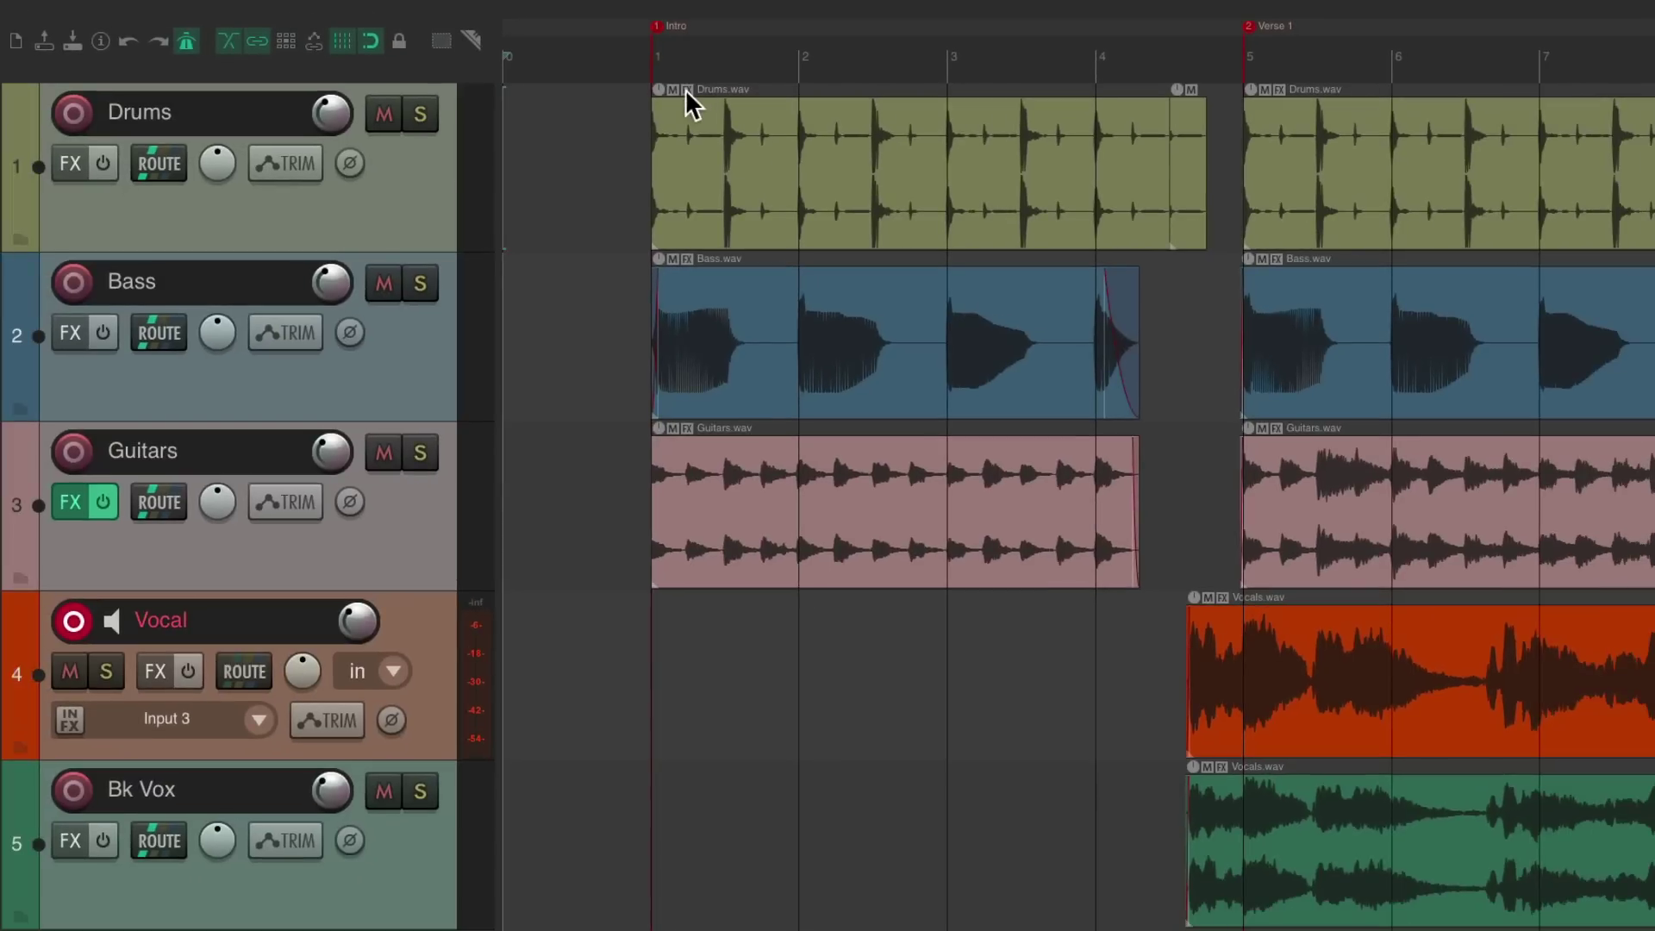
Record two short test takes from bar 1 to hear the count-in
left_click(651, 65)
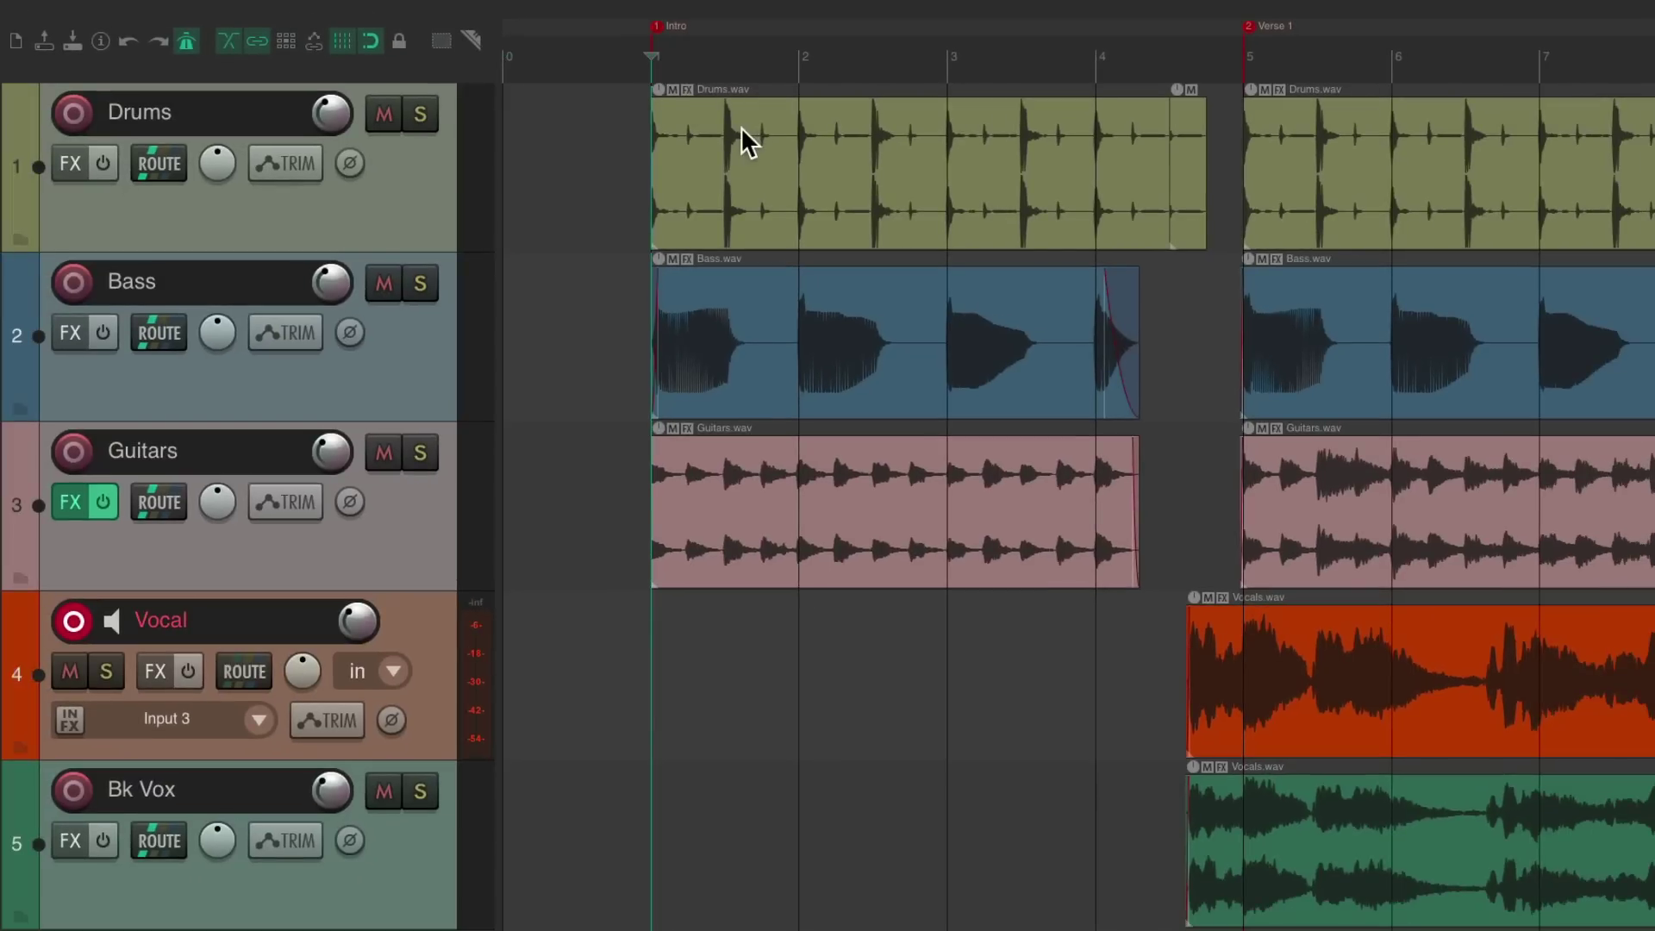
key("ctrl+r")
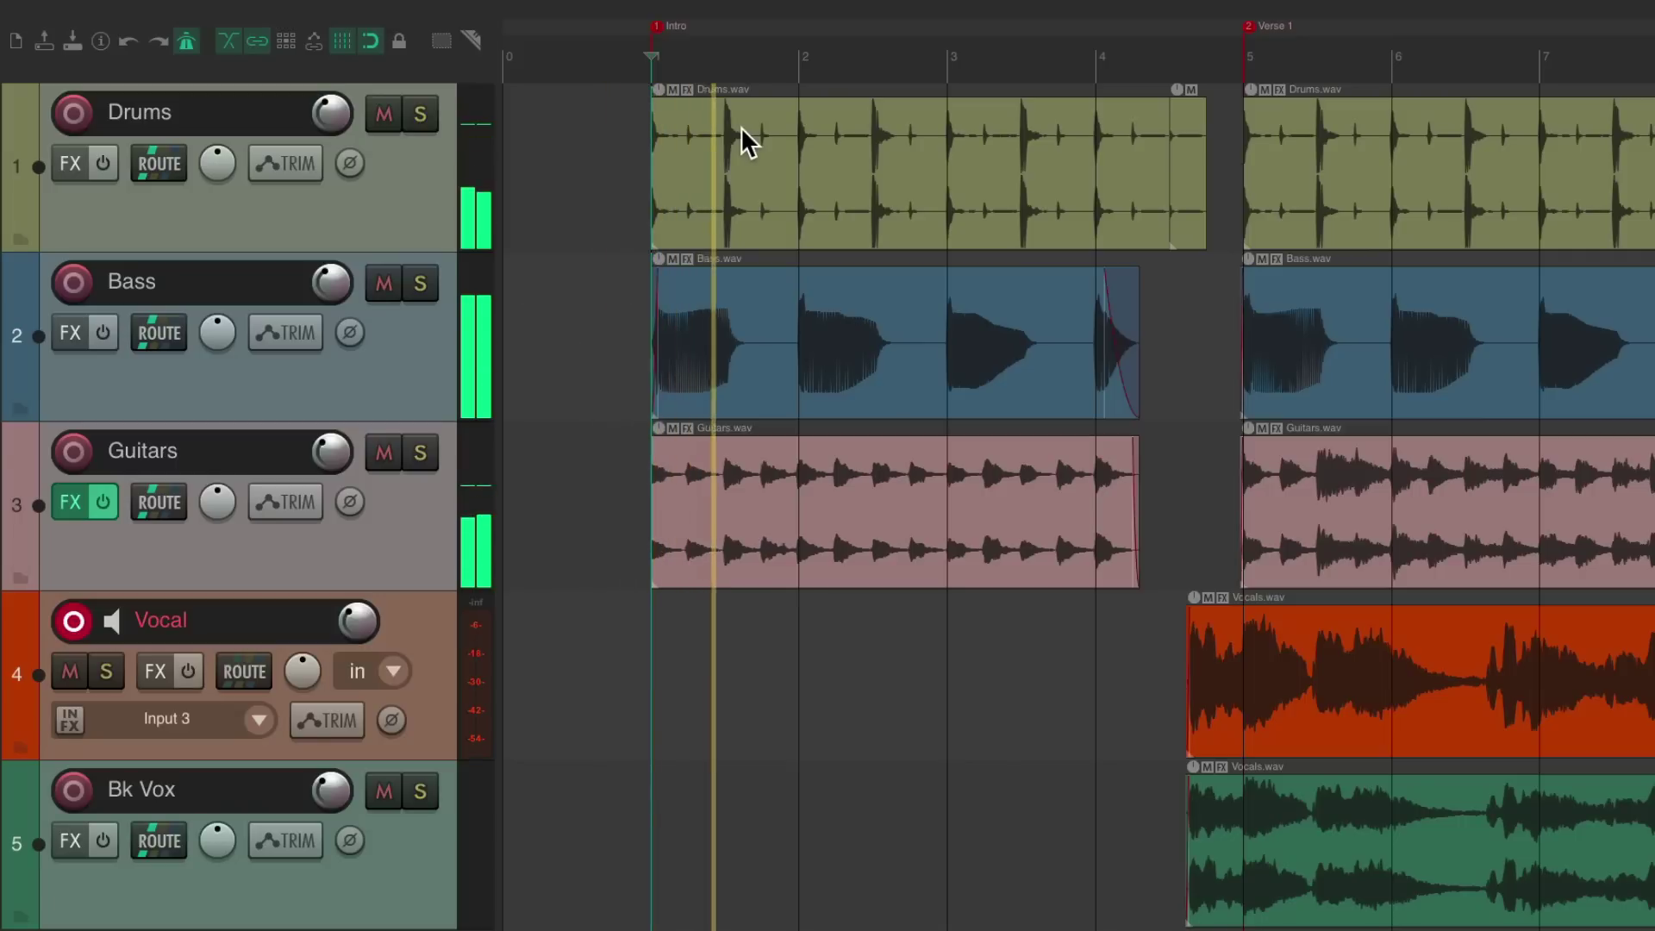
key("space")
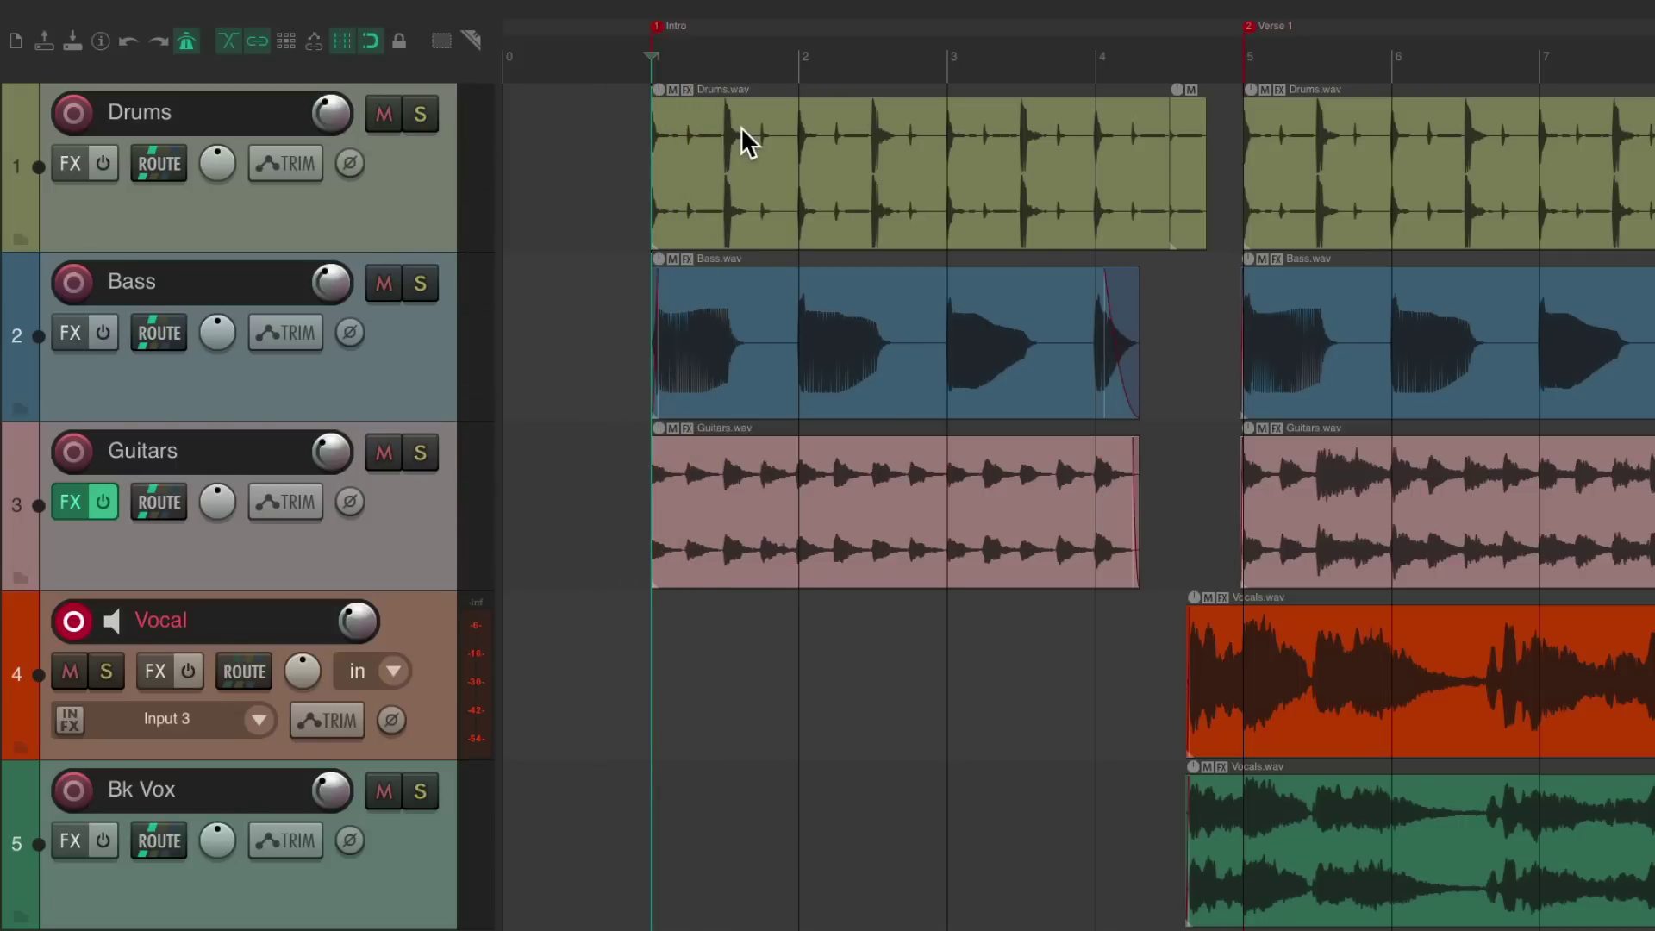
key("ctrl+r")
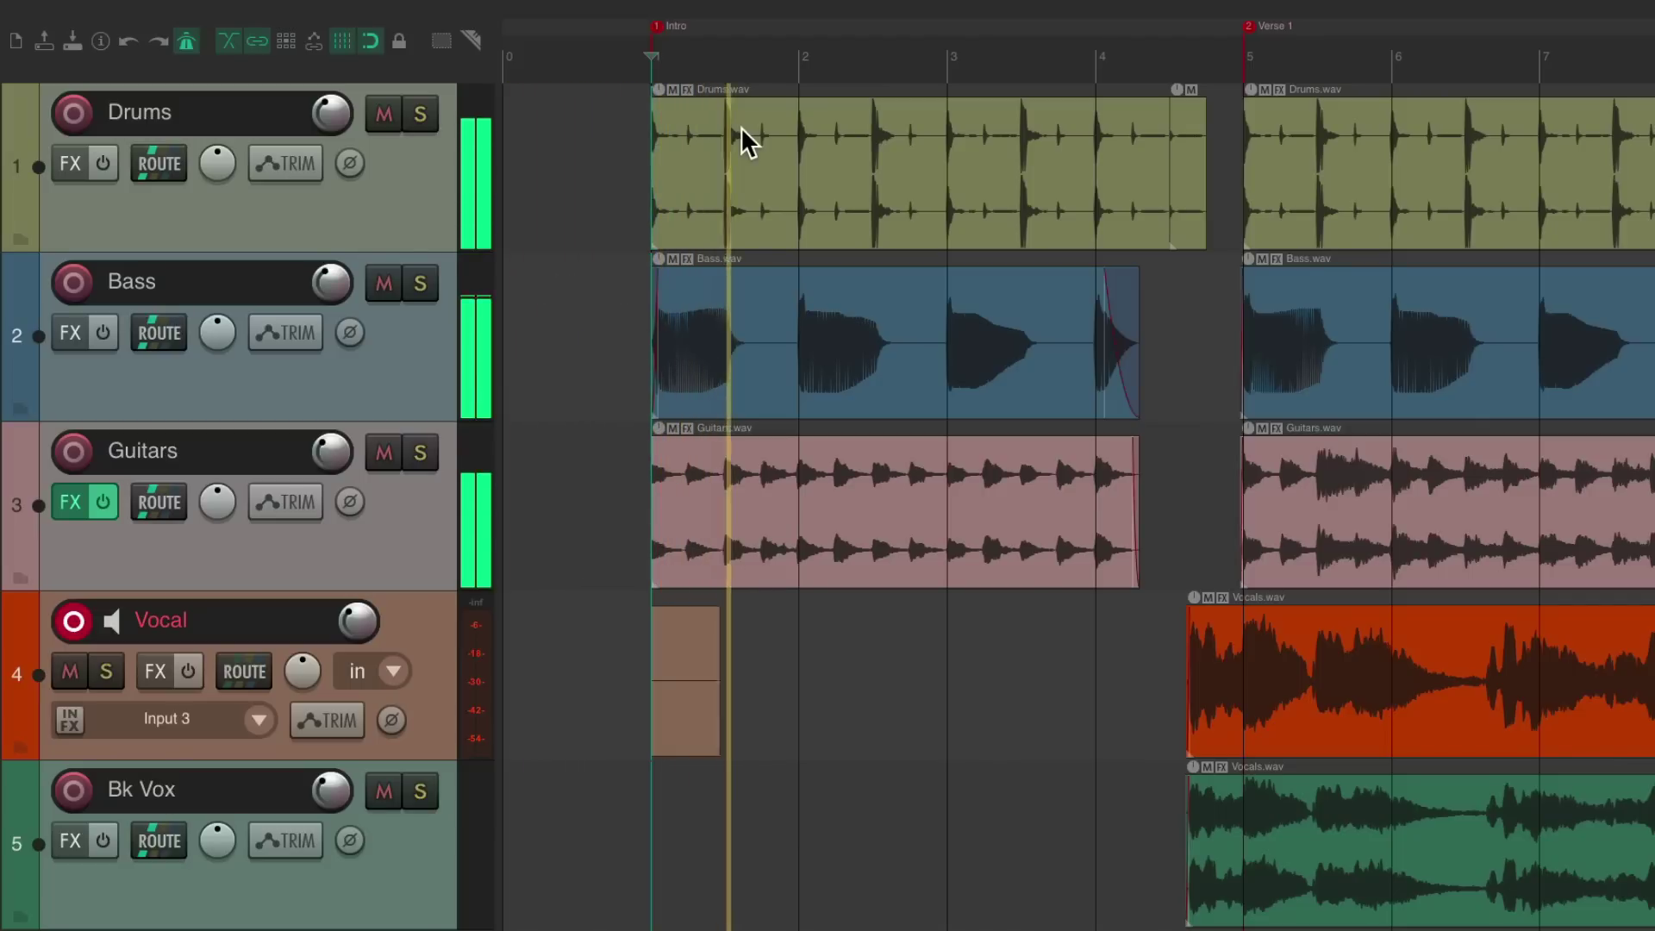
key("space")
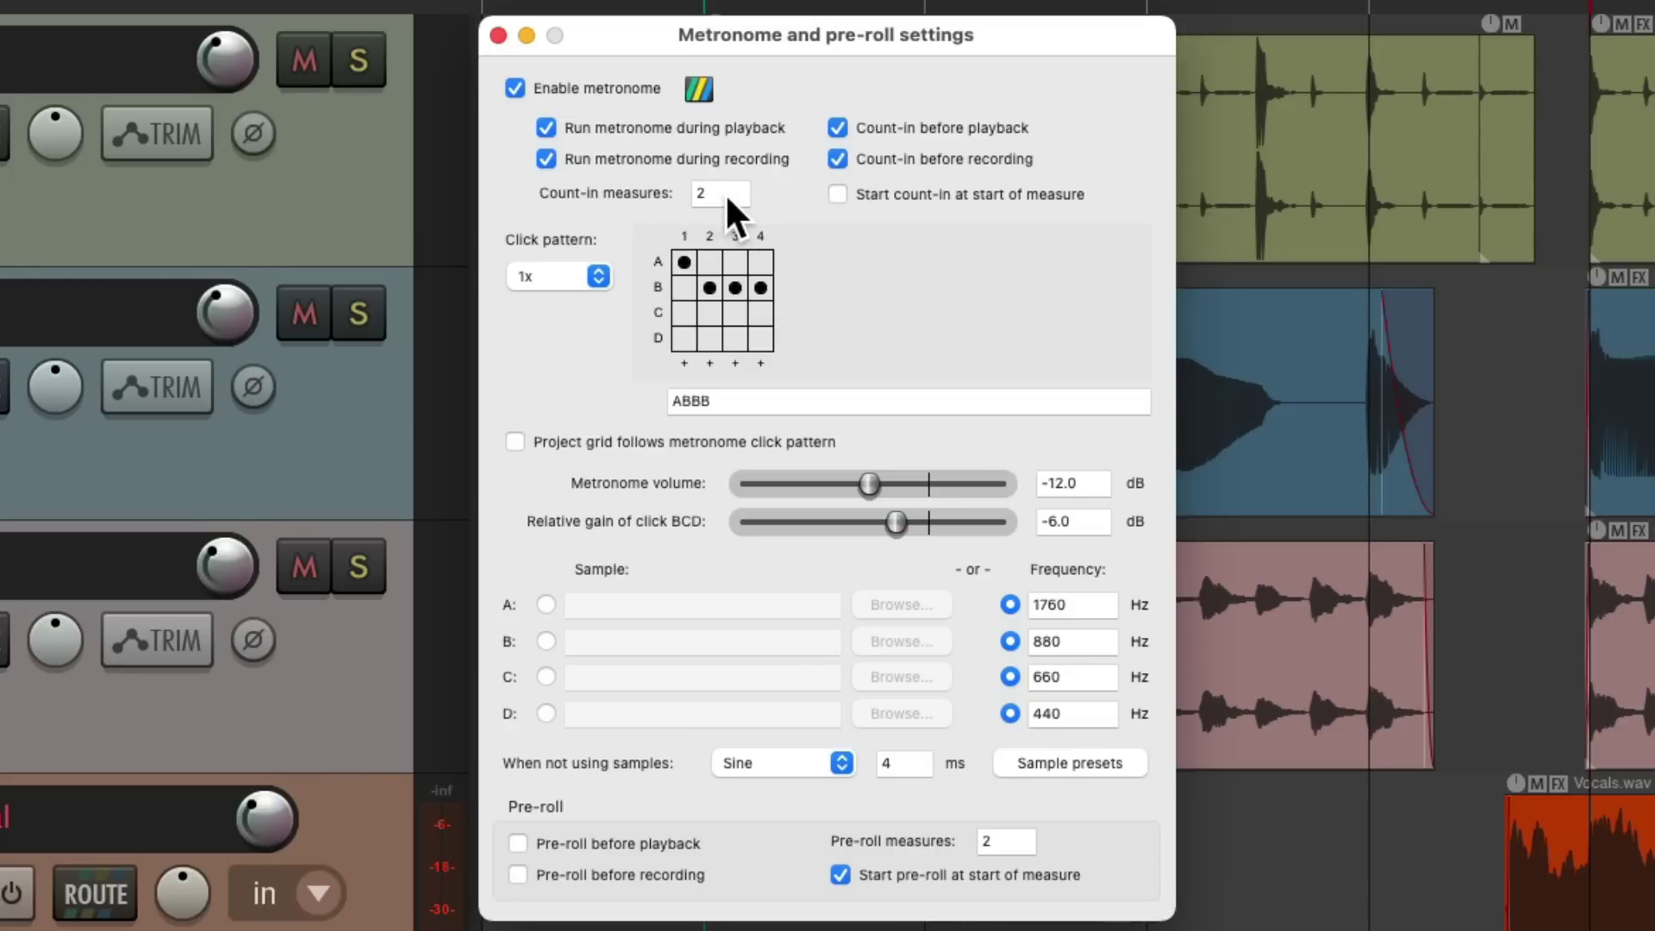
Set count-in to 1 measure, record a test take, then change it to 2
type("1")
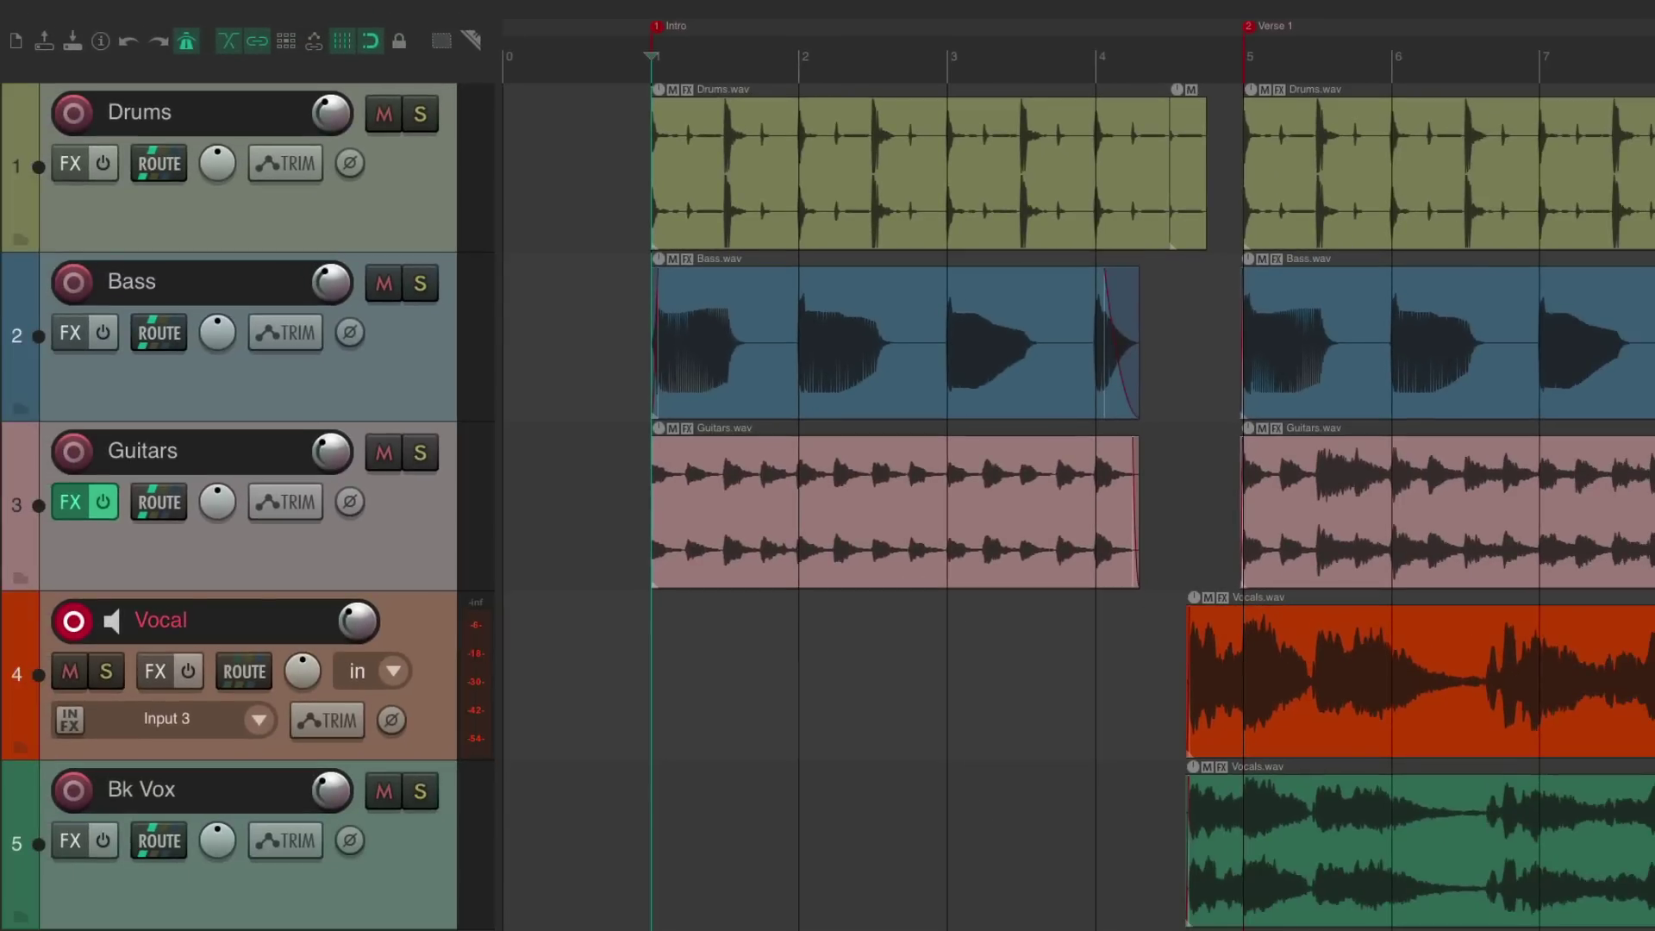
key("ctrl+r")
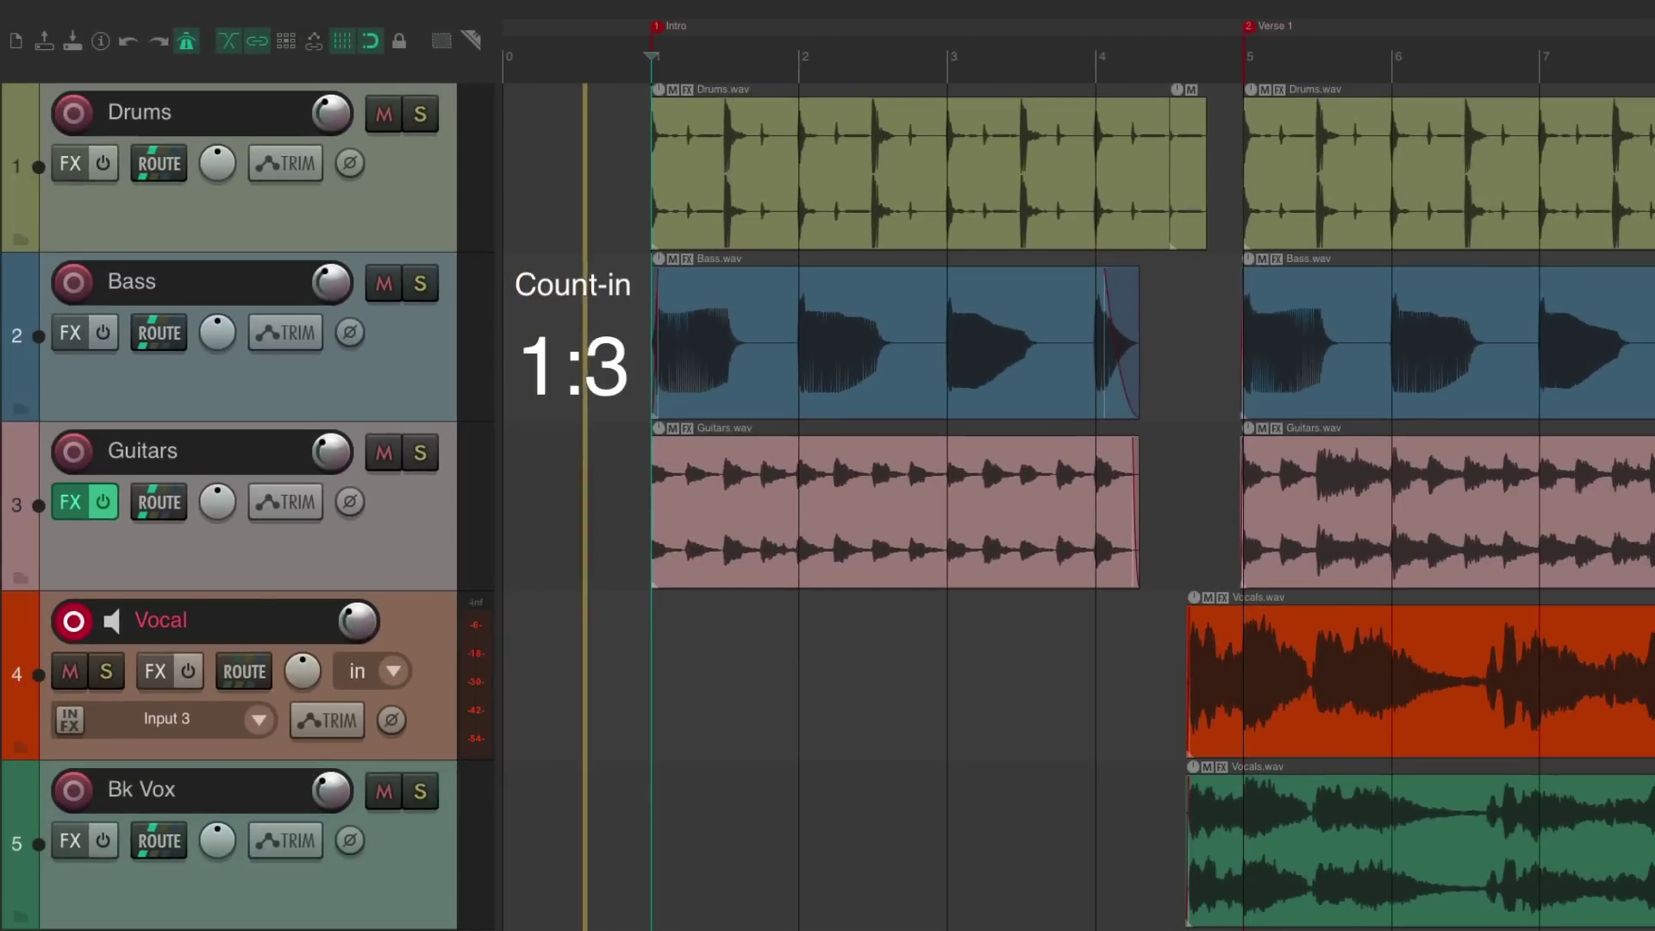
key("space")
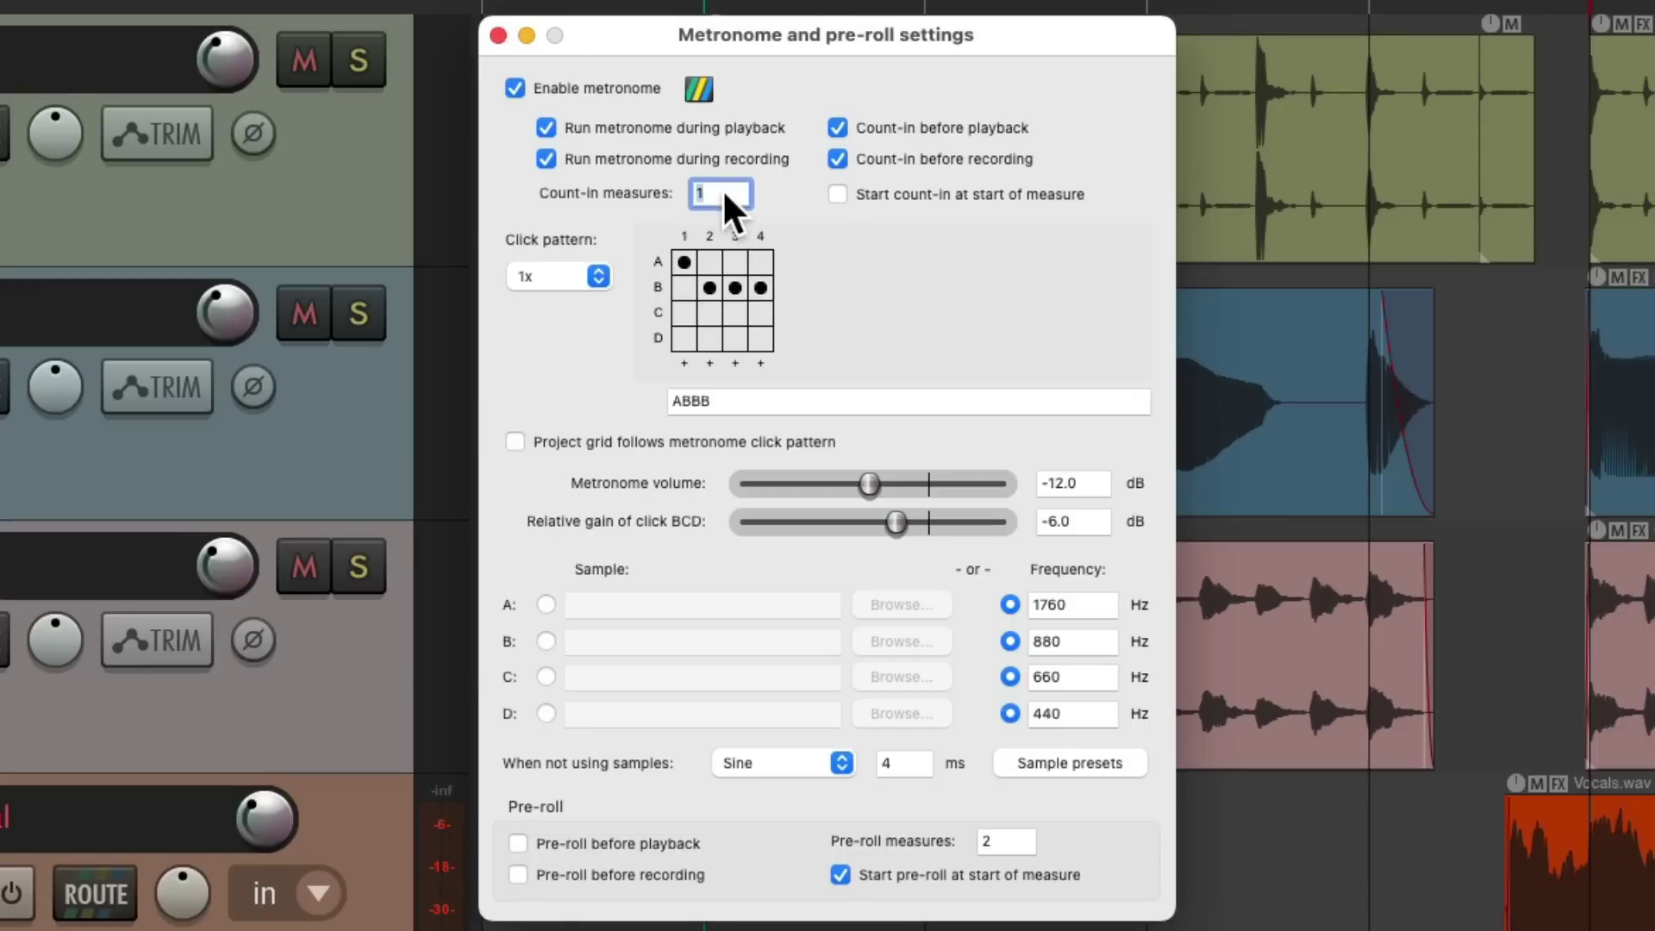
type("2")
key("Return")
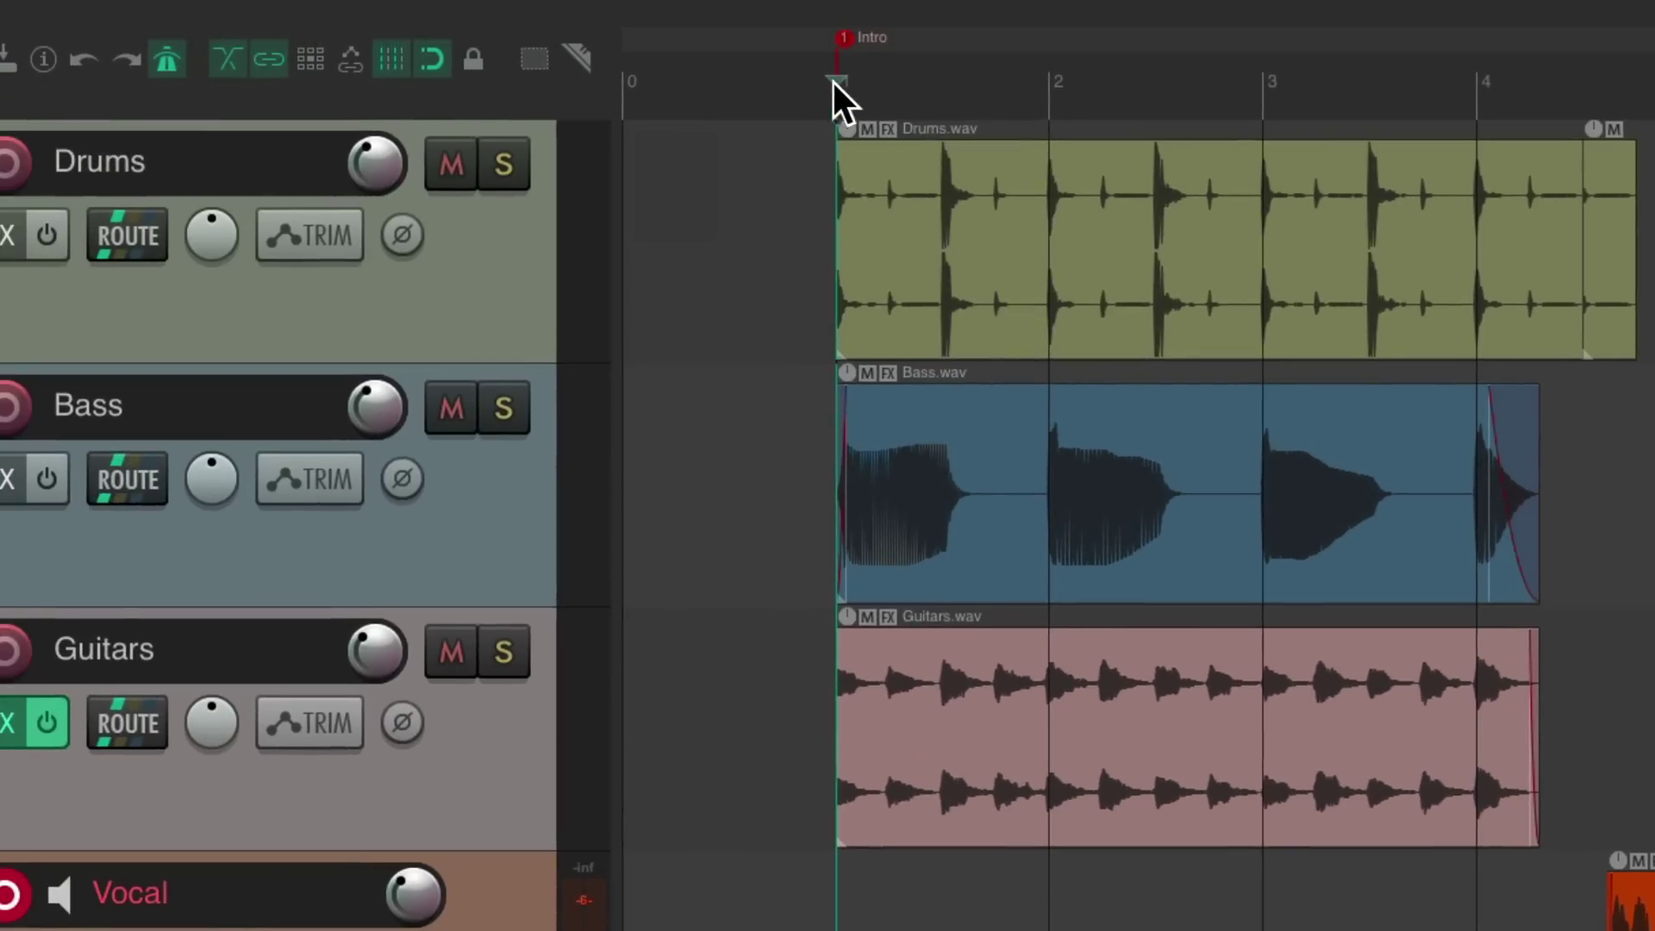
mouse_move(834, 78)
left_mouse_down()
mouse_move(950, 69)
mouse_move(936, 69)
left_mouse_up()
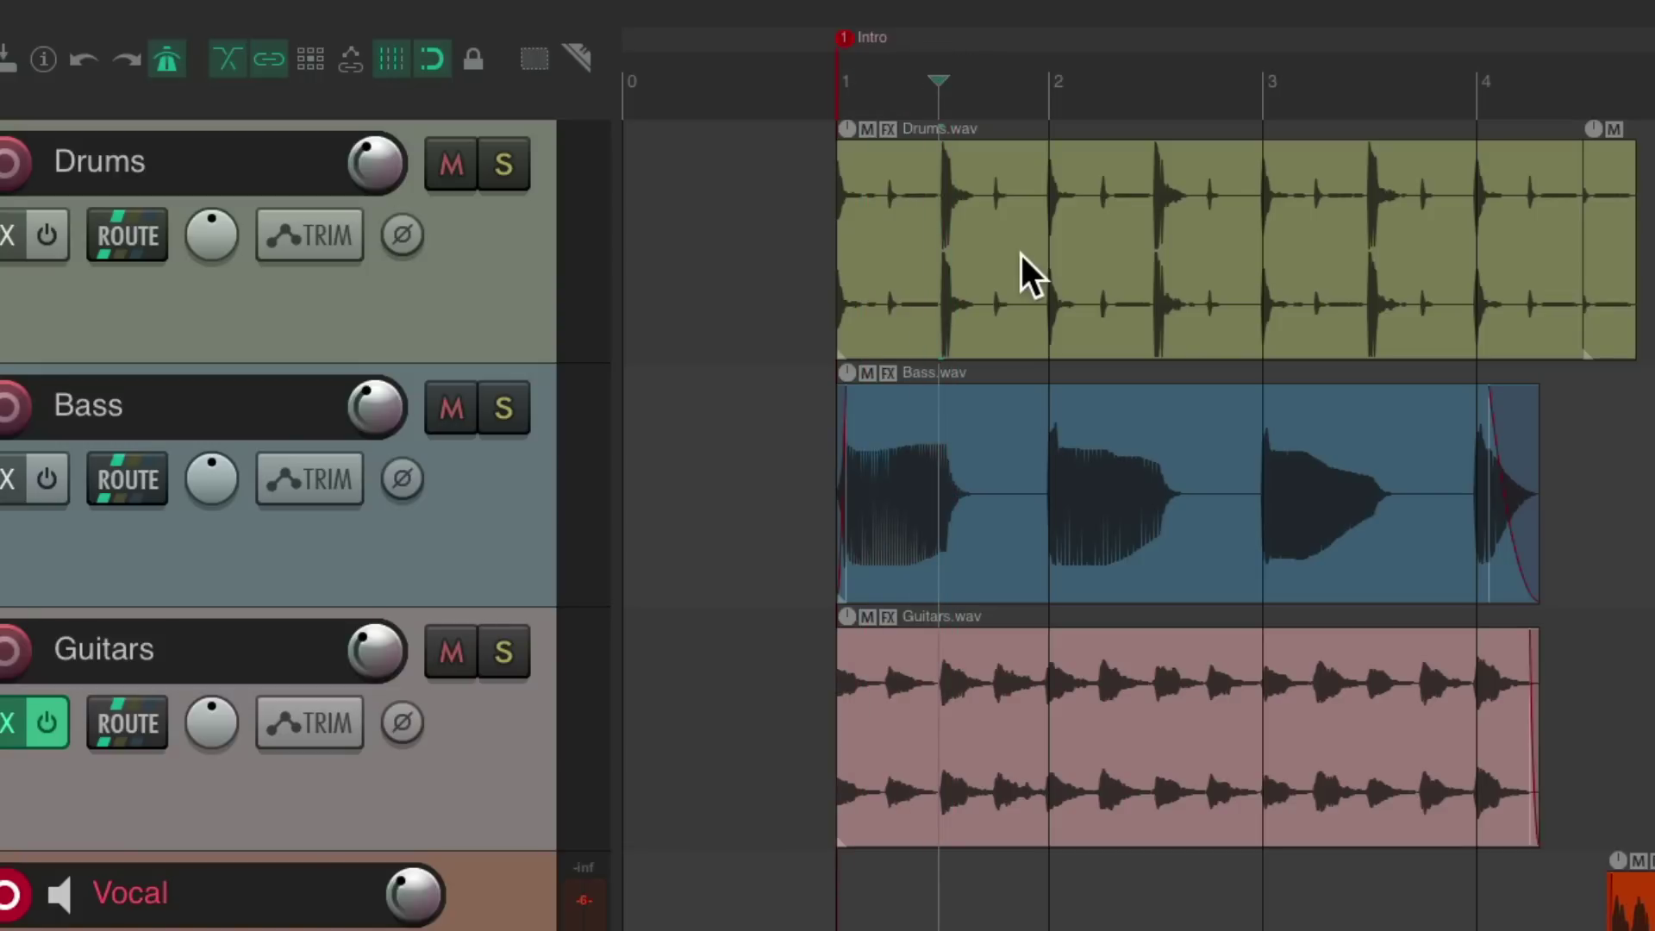
key("ctrl+r")
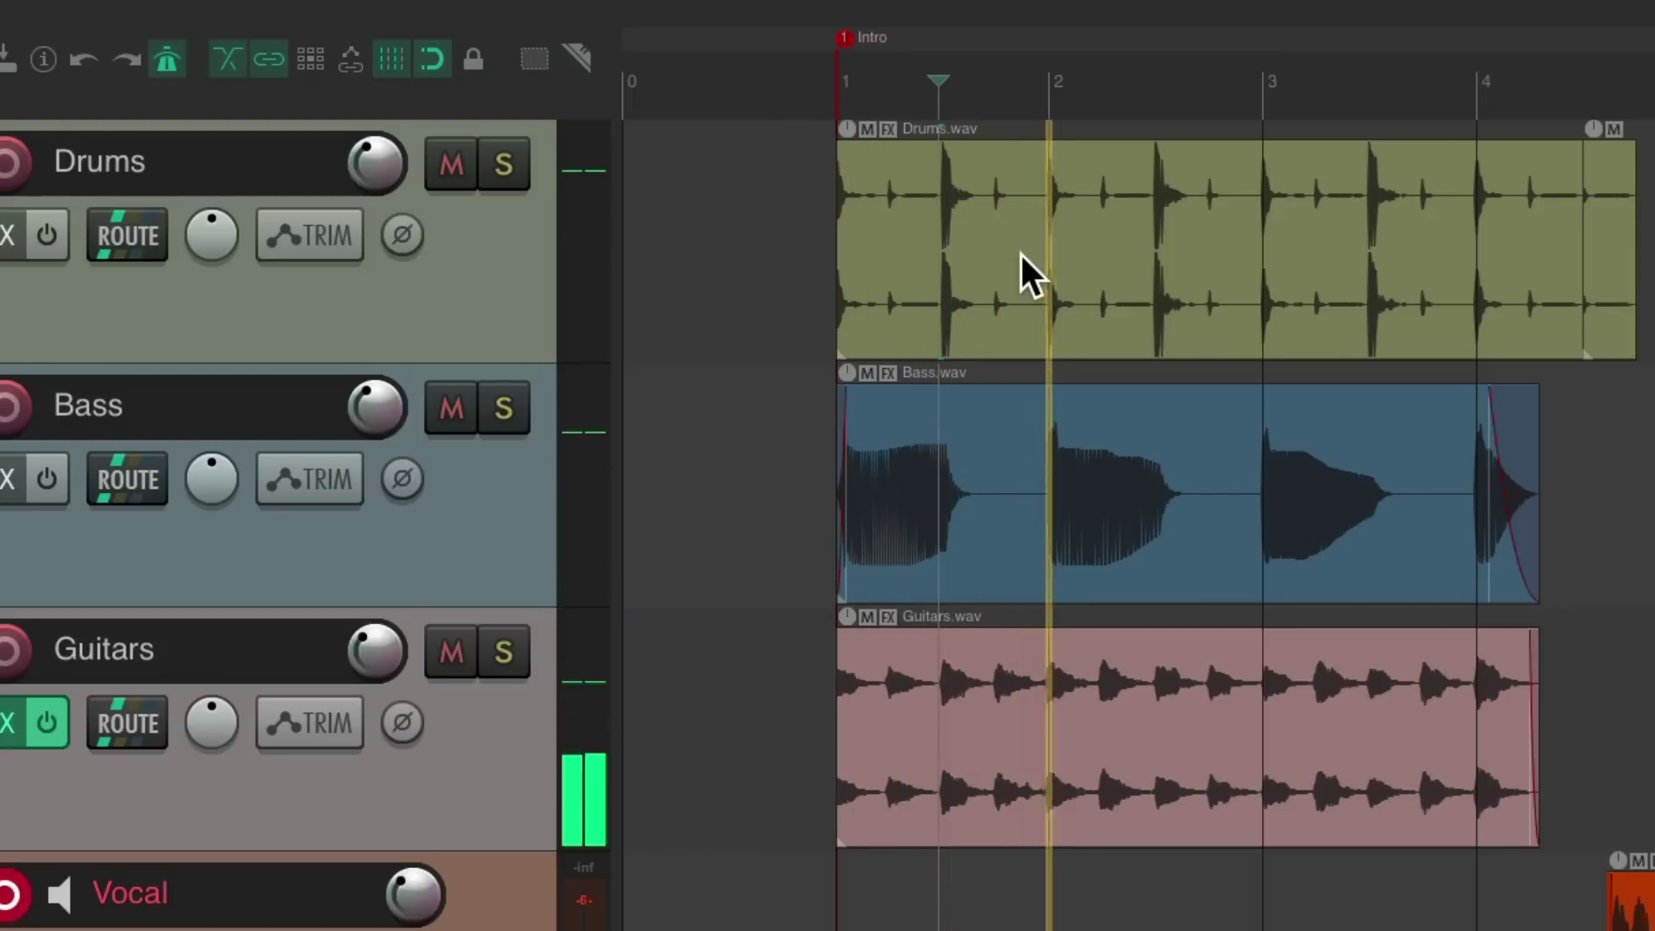
key("space")
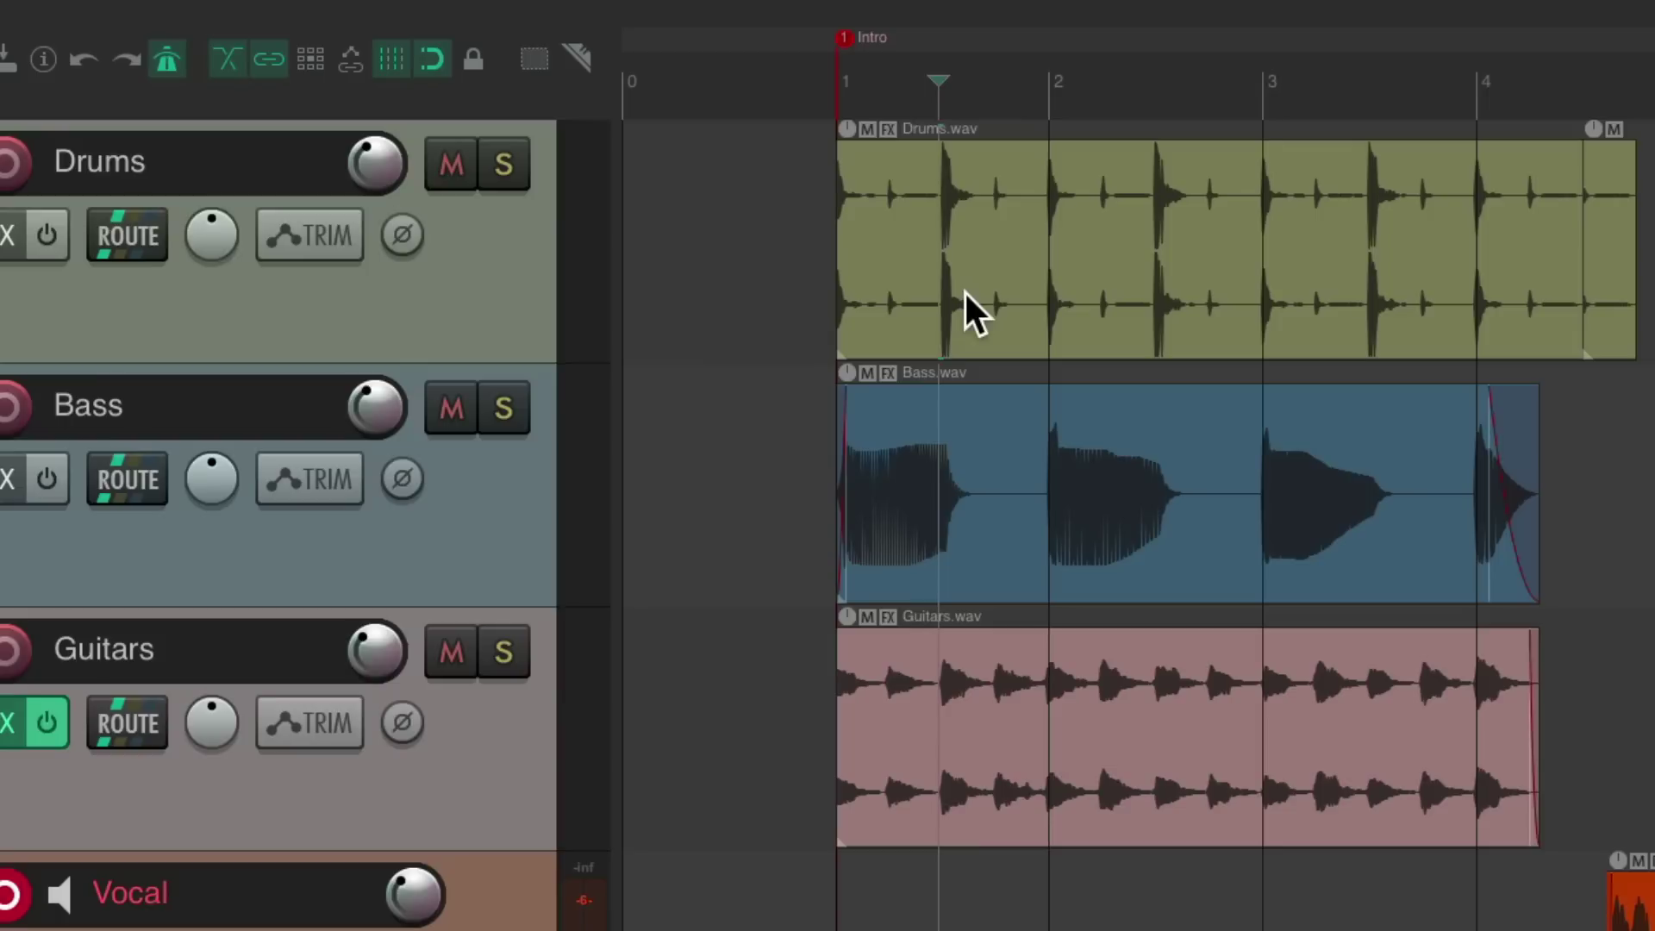
key("ctrl+r")
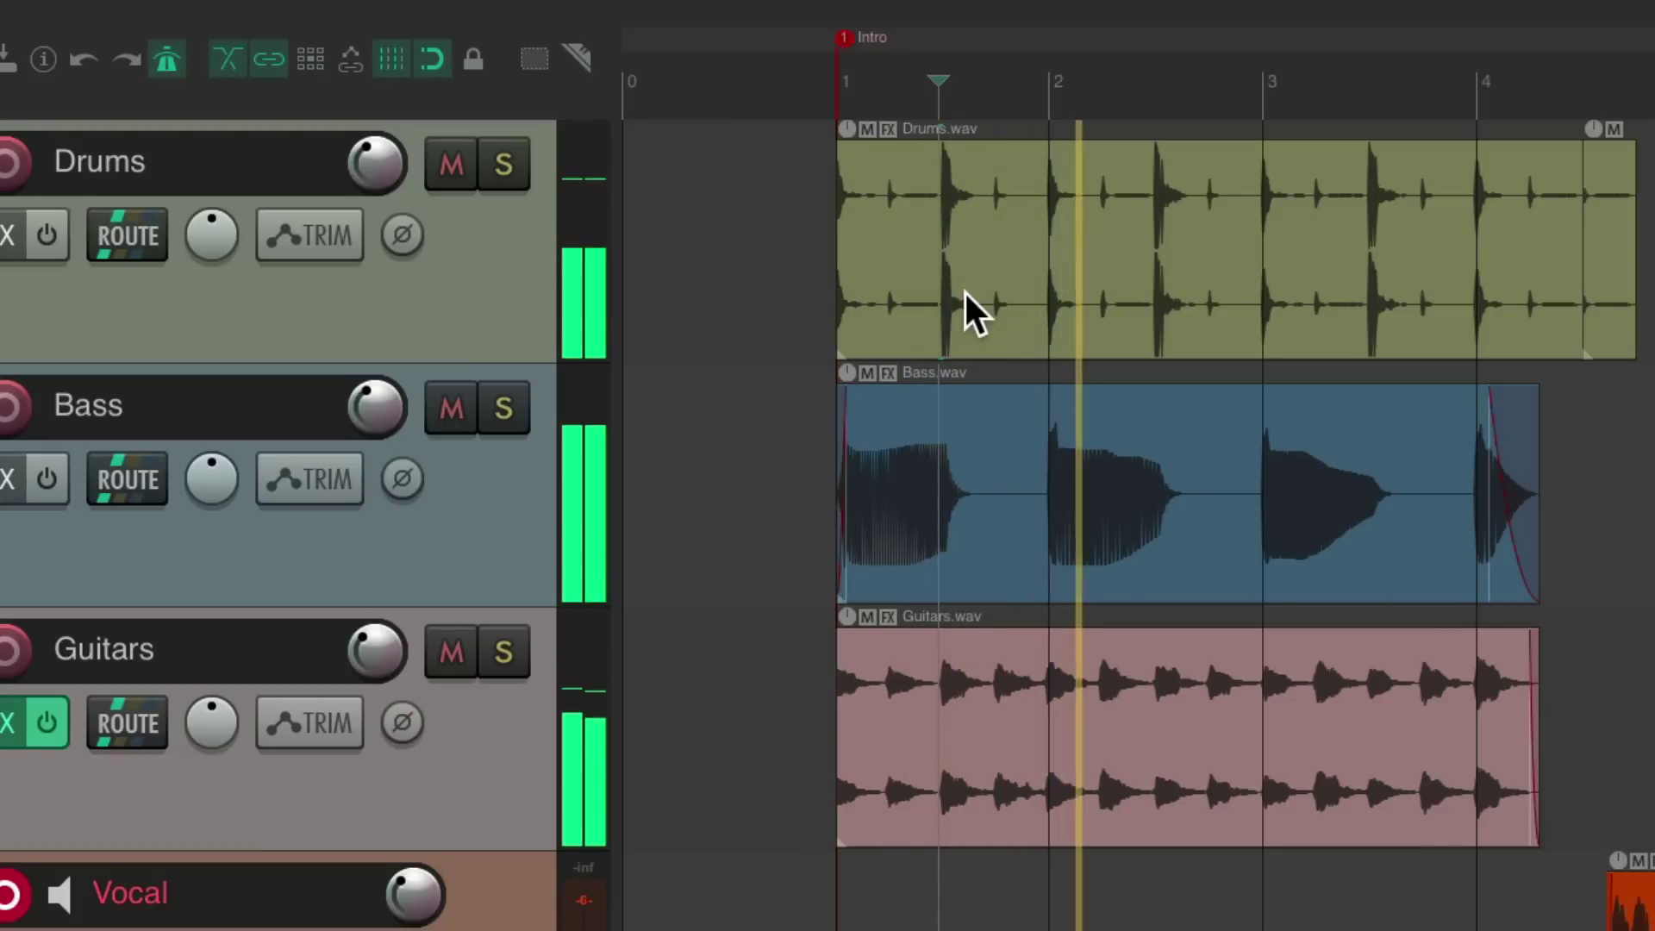
key("space")
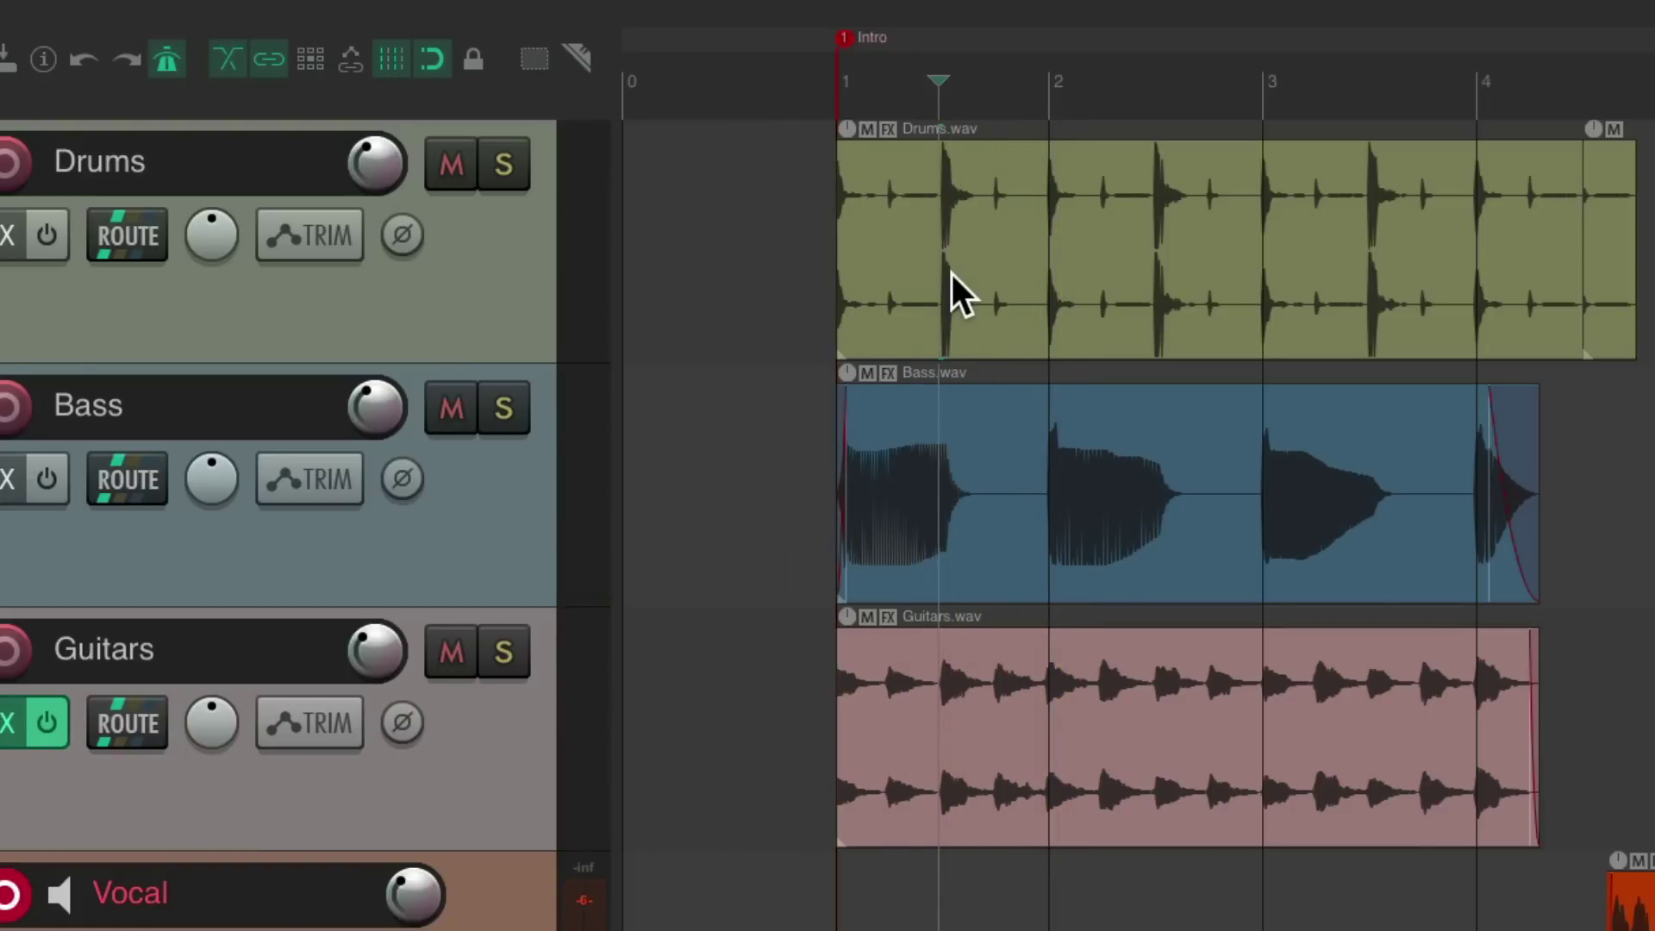
left_click(830, 91)
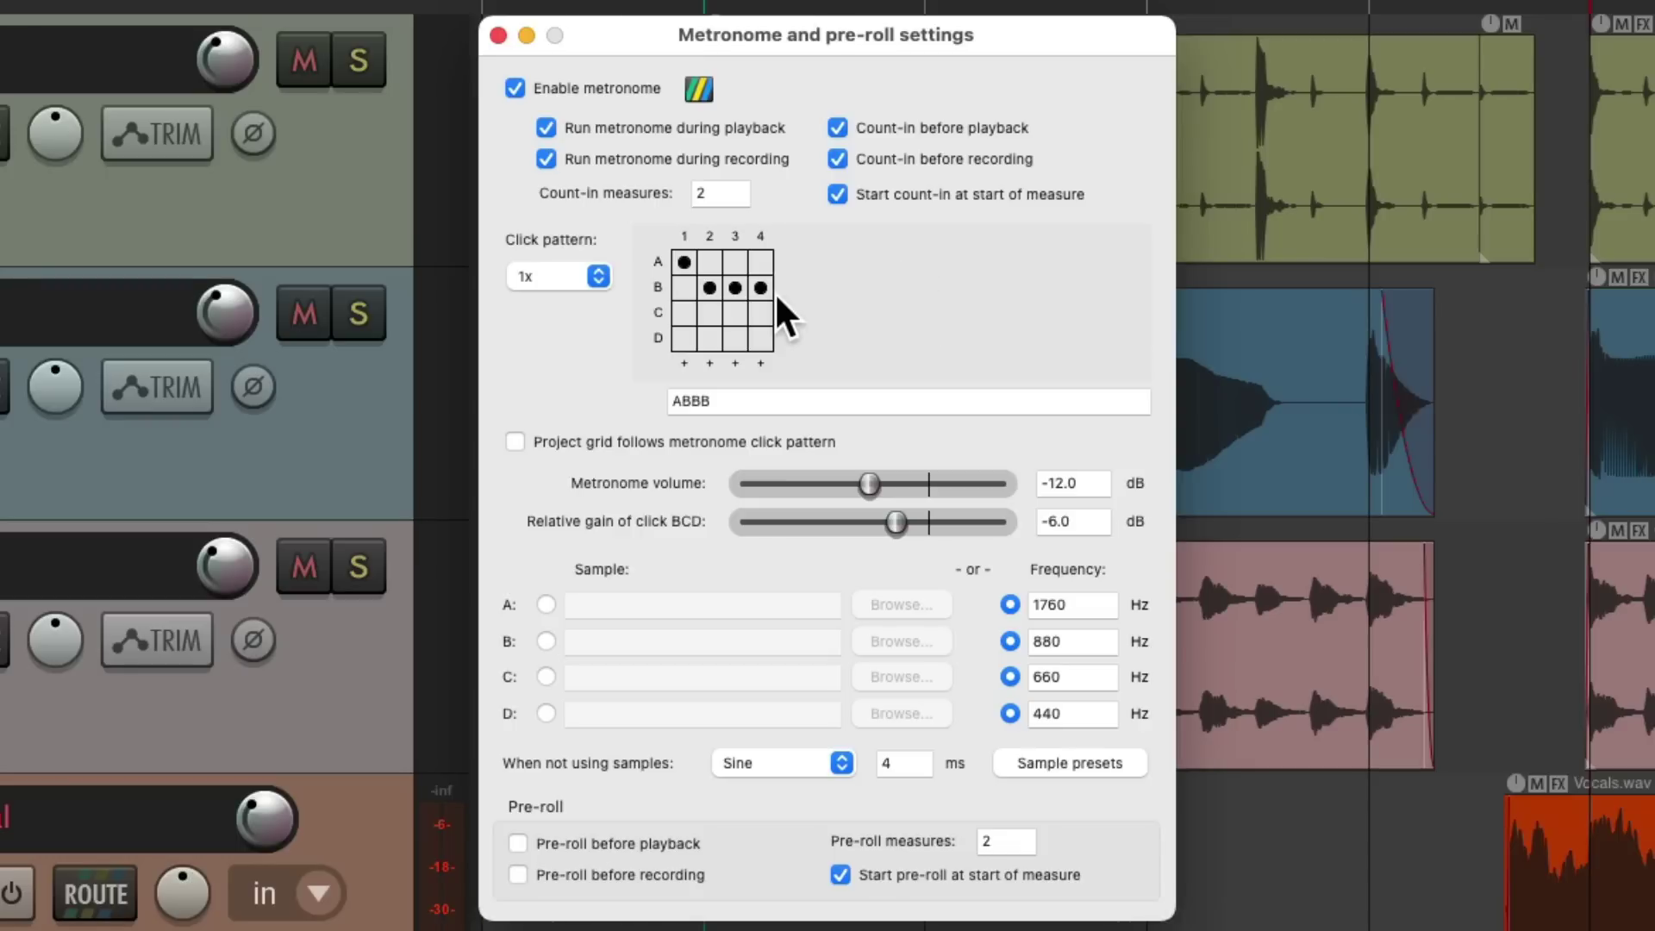
Audition the ABAB, ABCB and ABCD click patterns during playback
left_click(734, 261)
key("space")
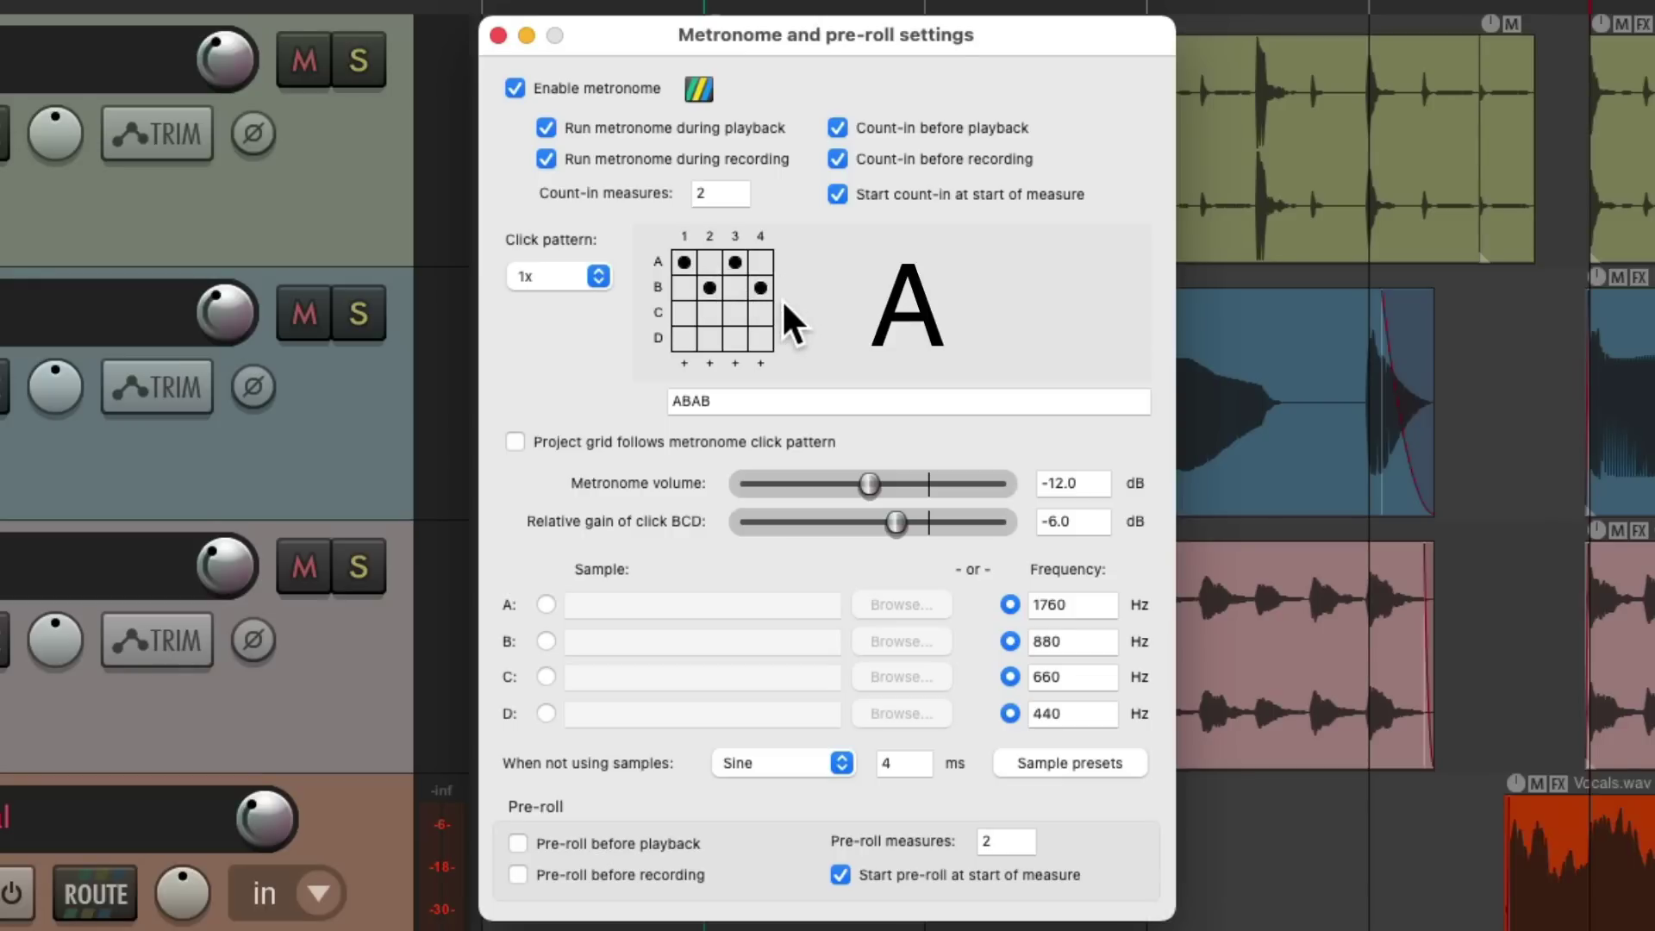
key("space")
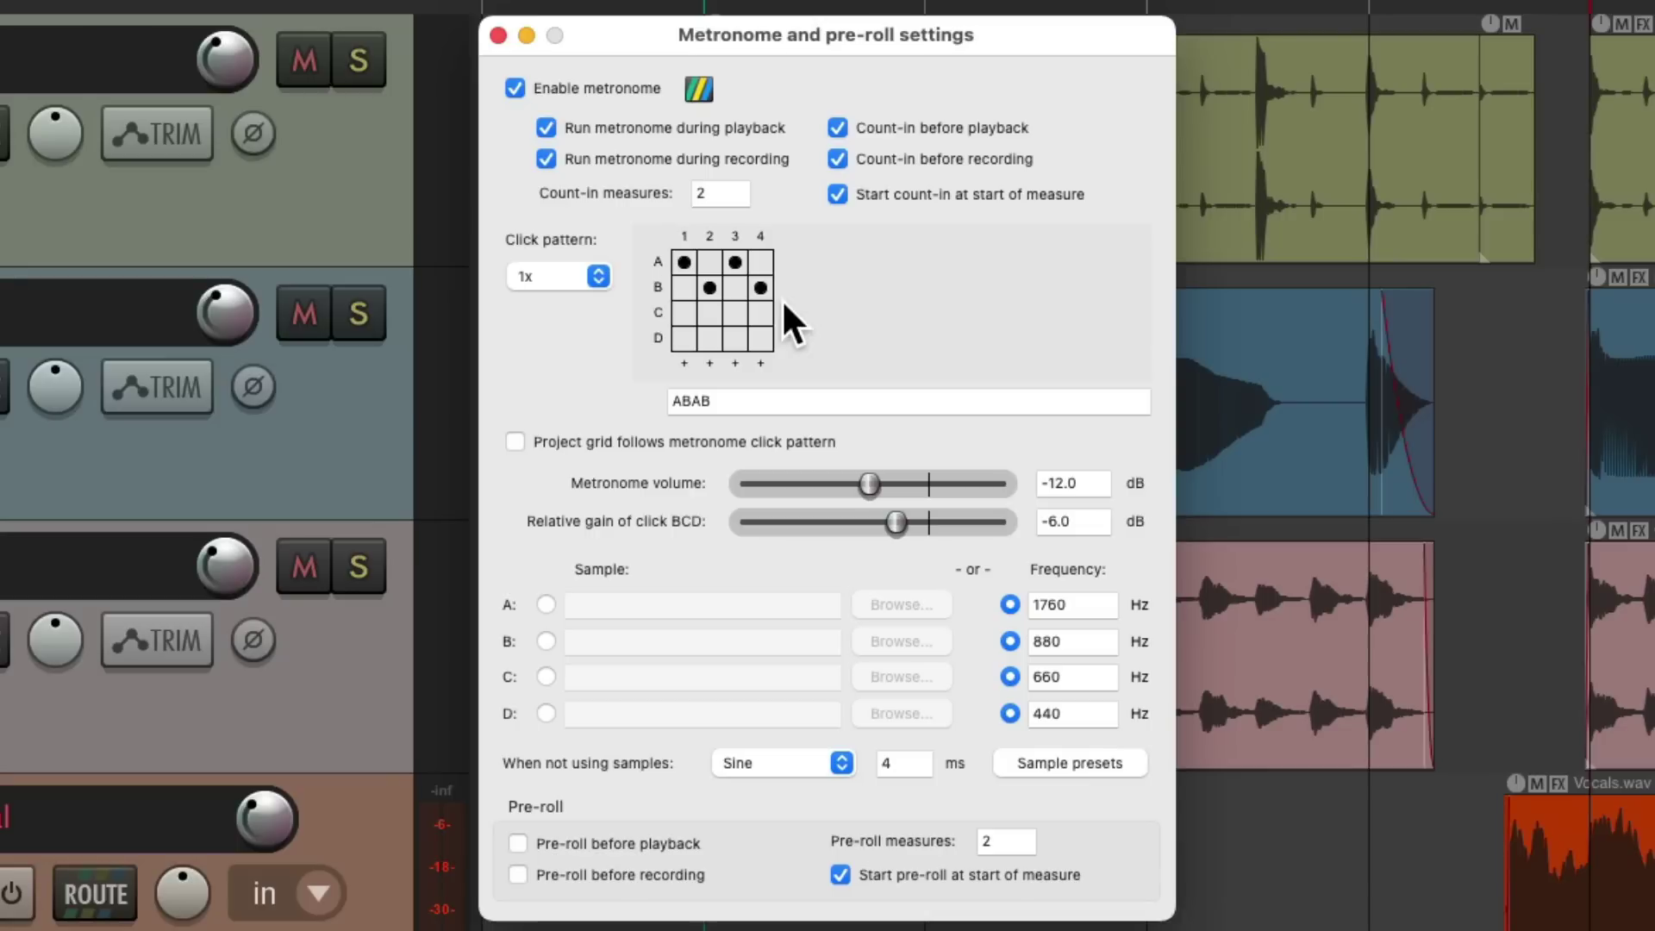
left_click(731, 312)
key("space")
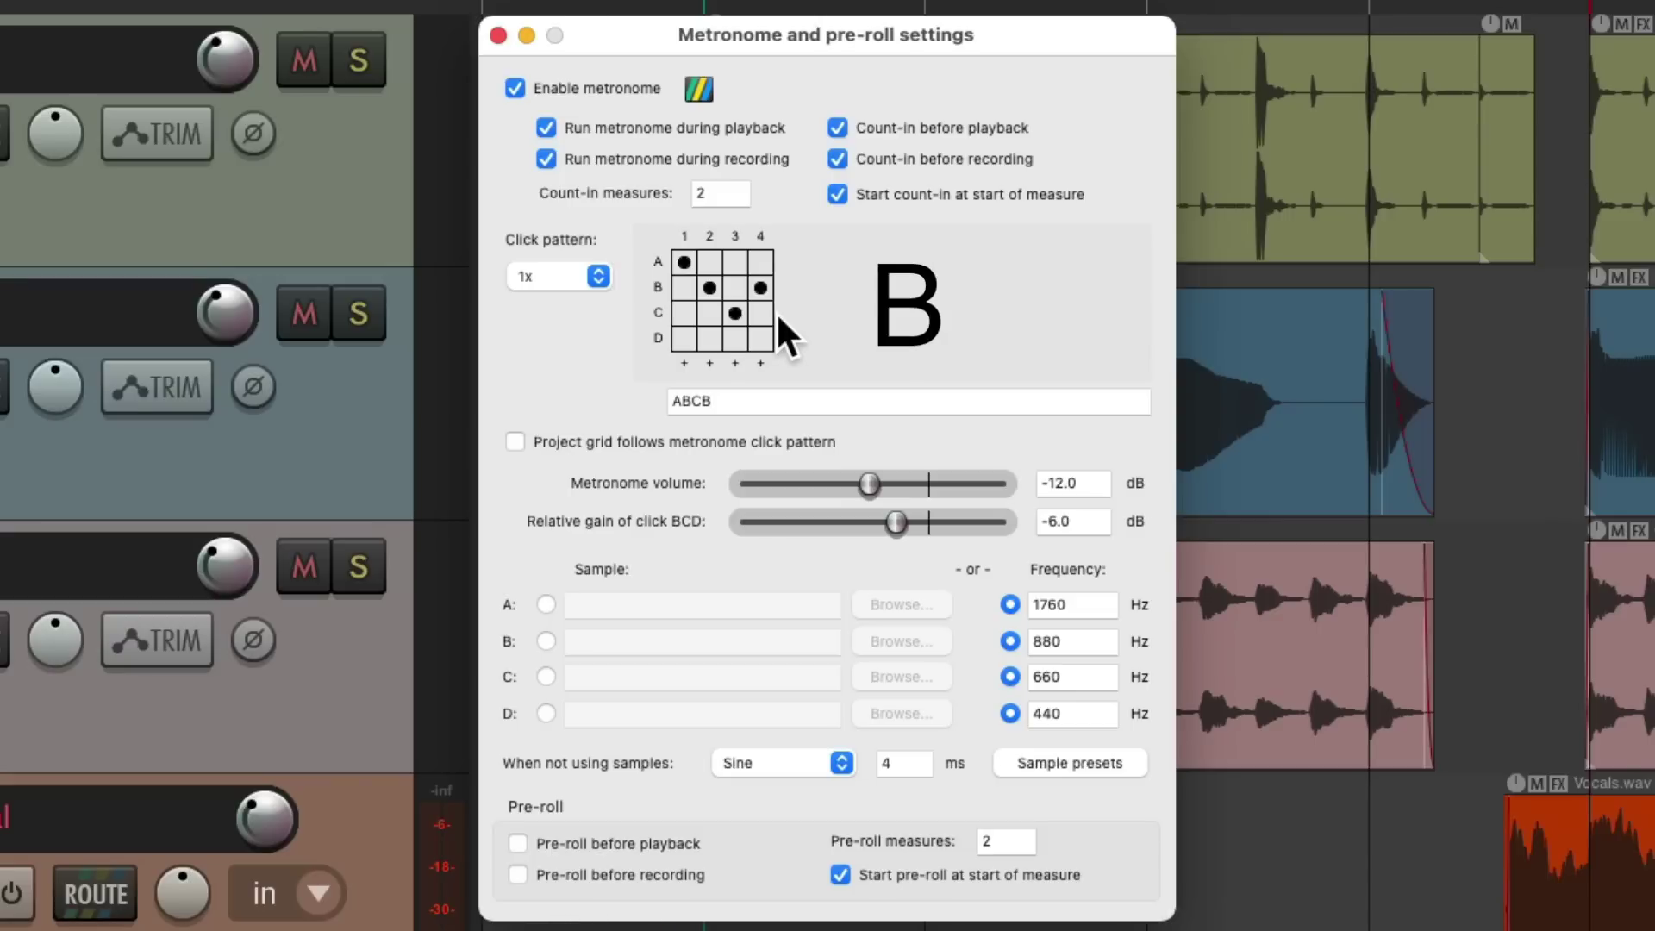
key("space")
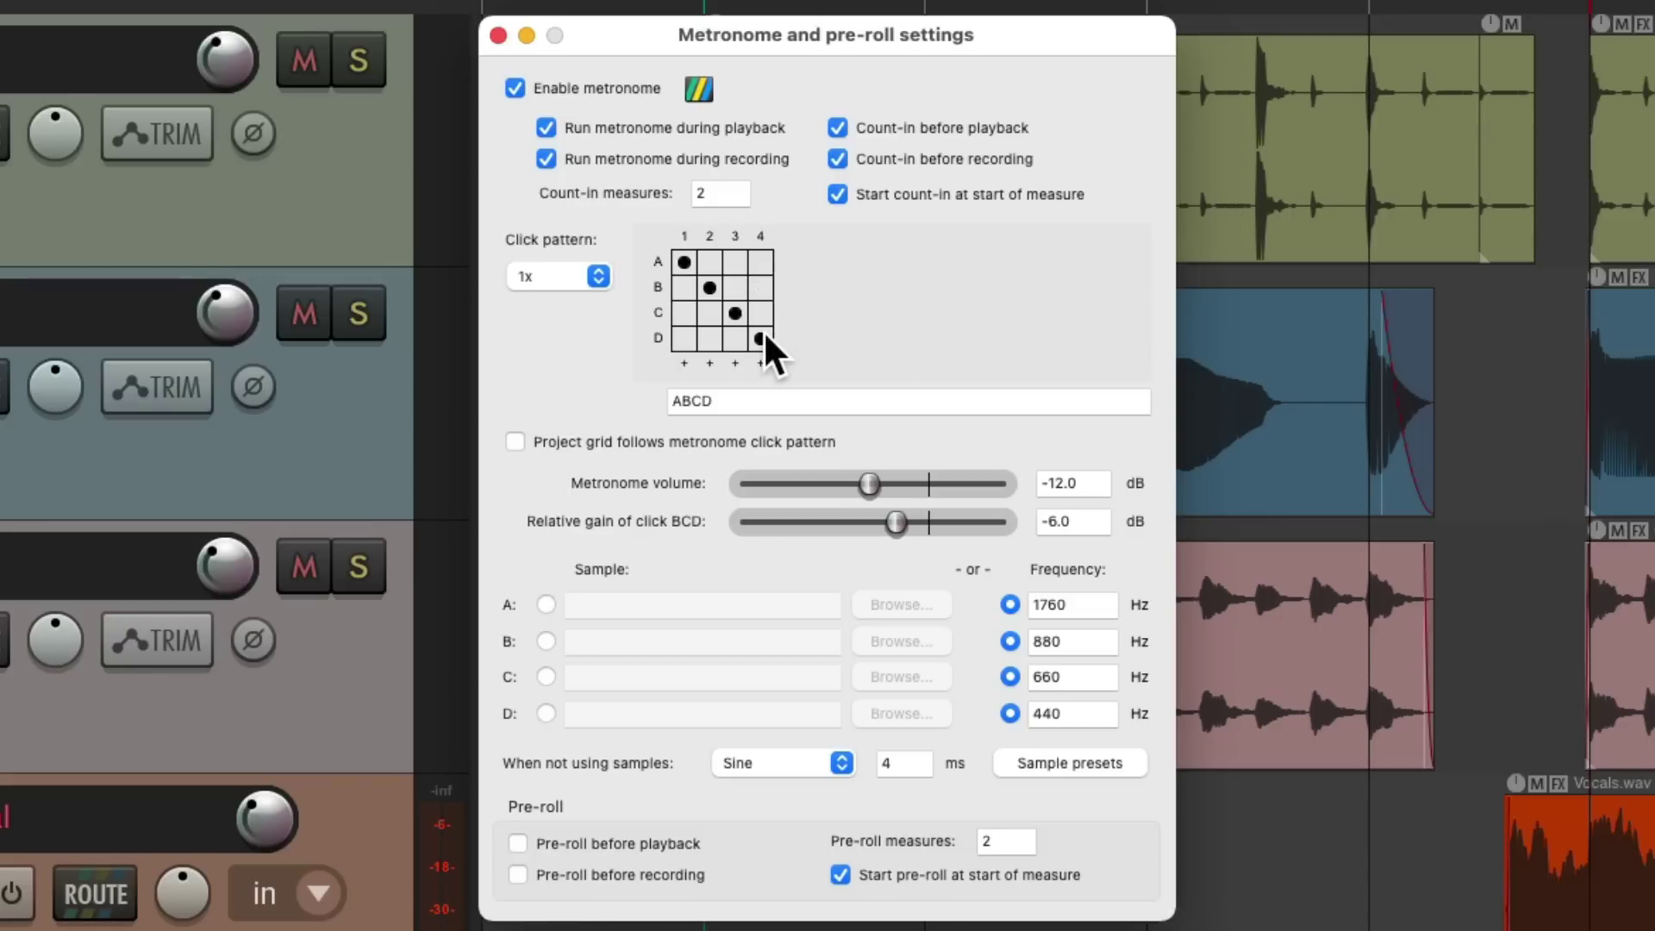
key("space")
Retype the click pattern as ABBB
double_click(739, 401)
type("ABBB")
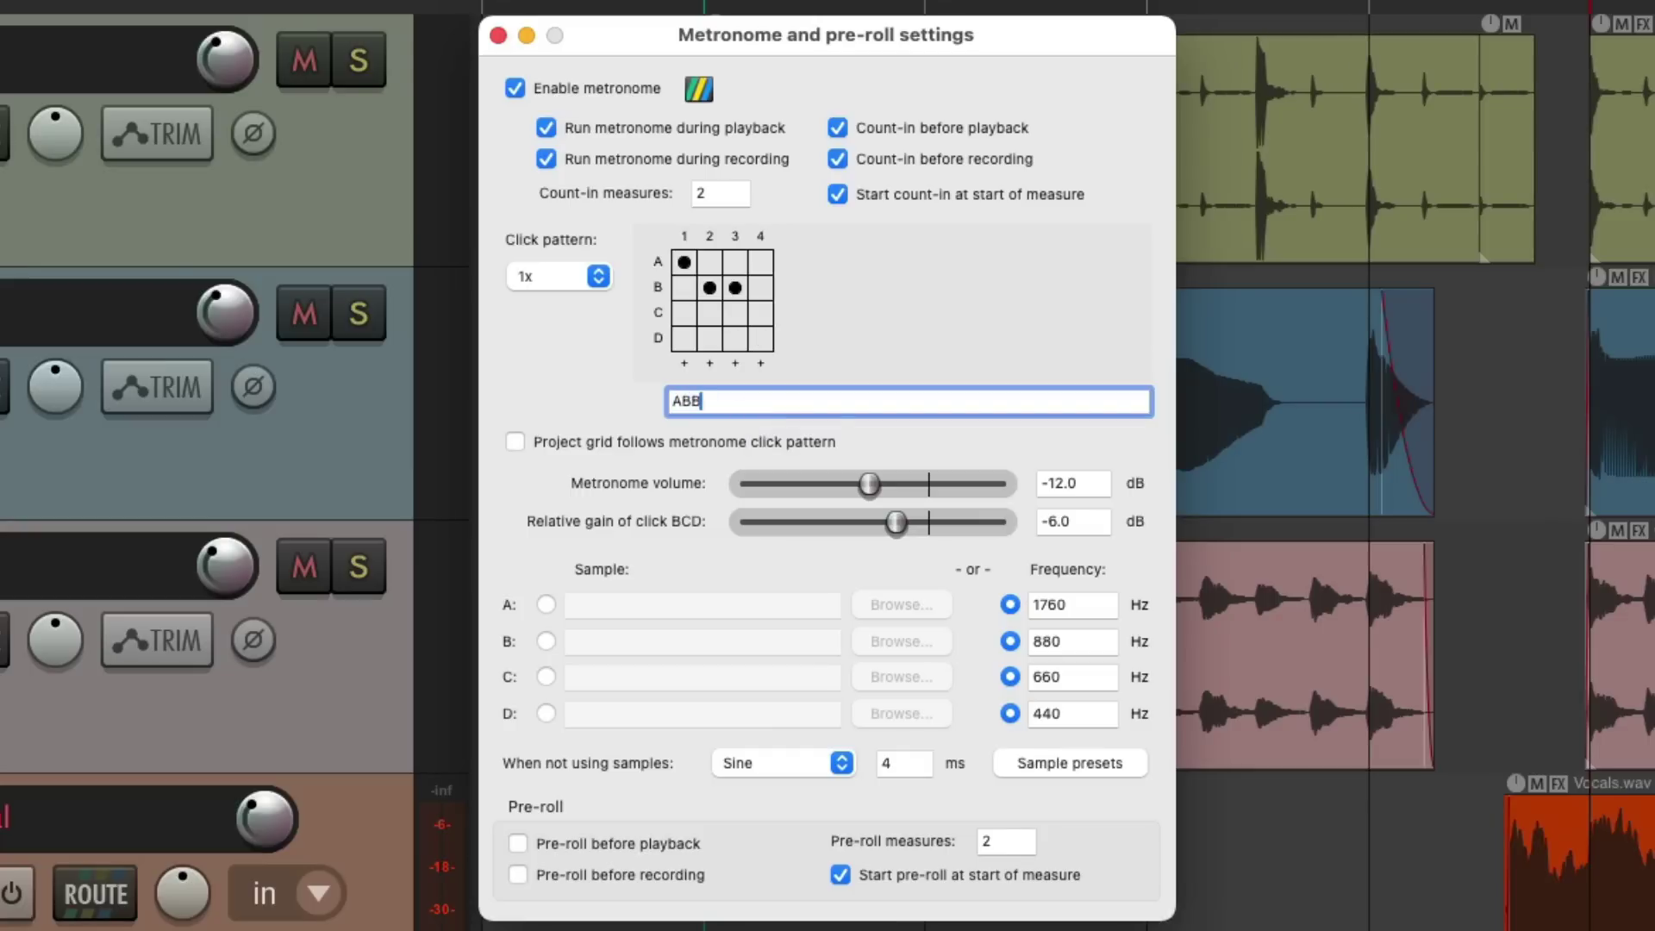
key("Return")
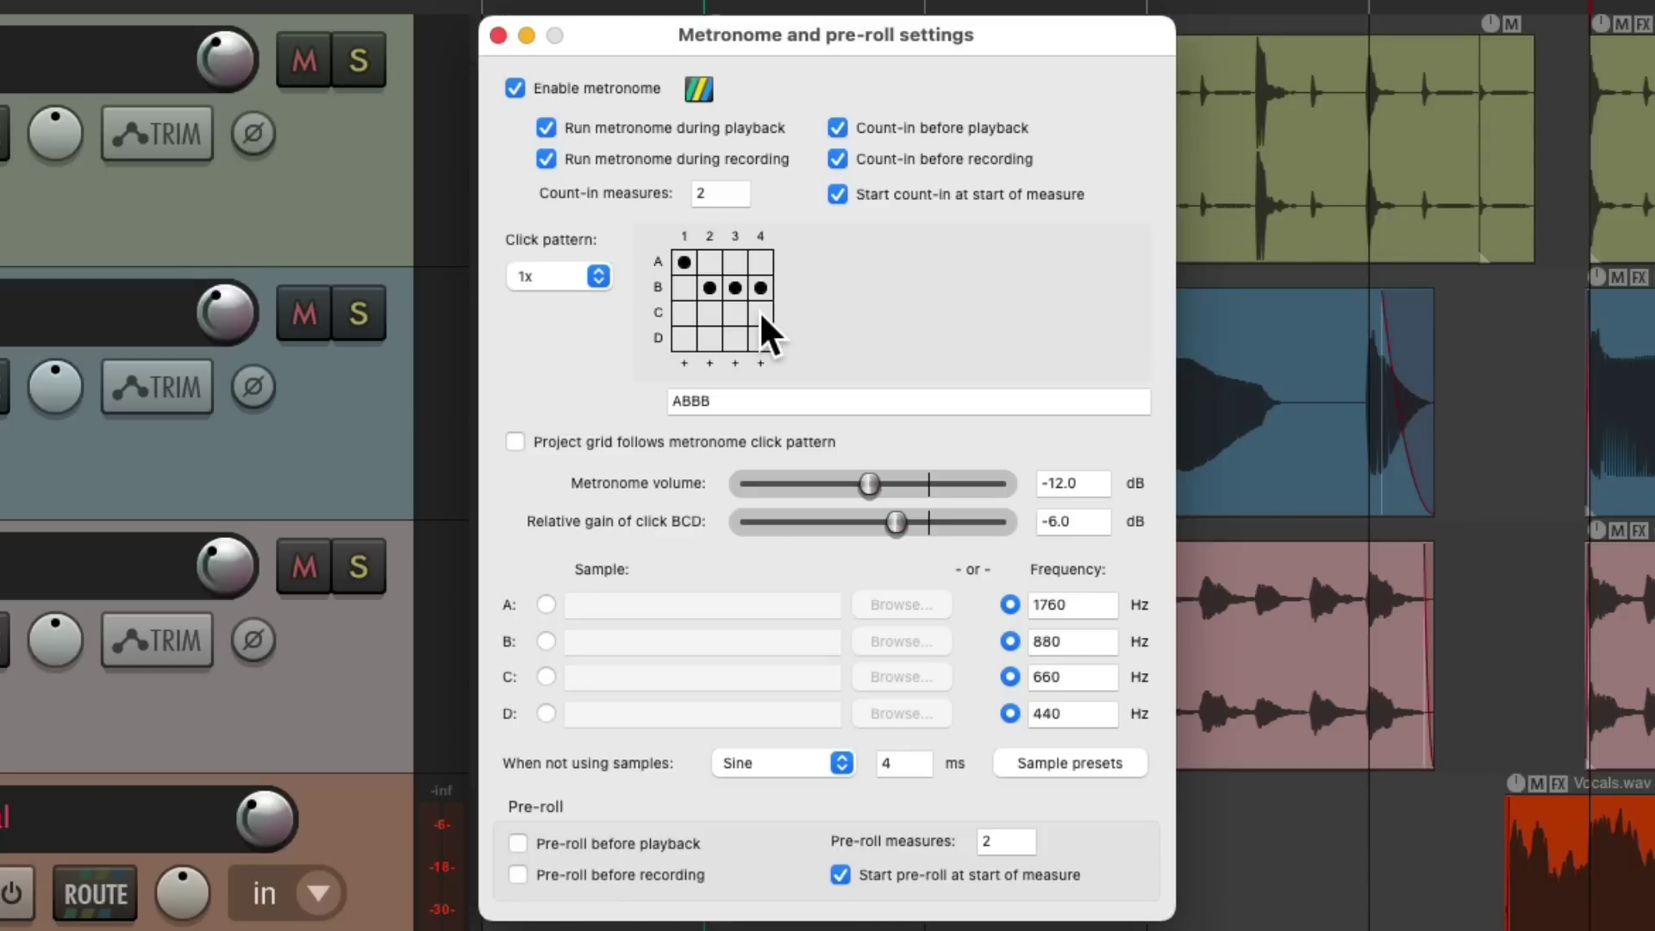
Switch the click pattern to 2x, edit its eight steps into A.BCD.B., then expand to 4x
left_click(598, 276)
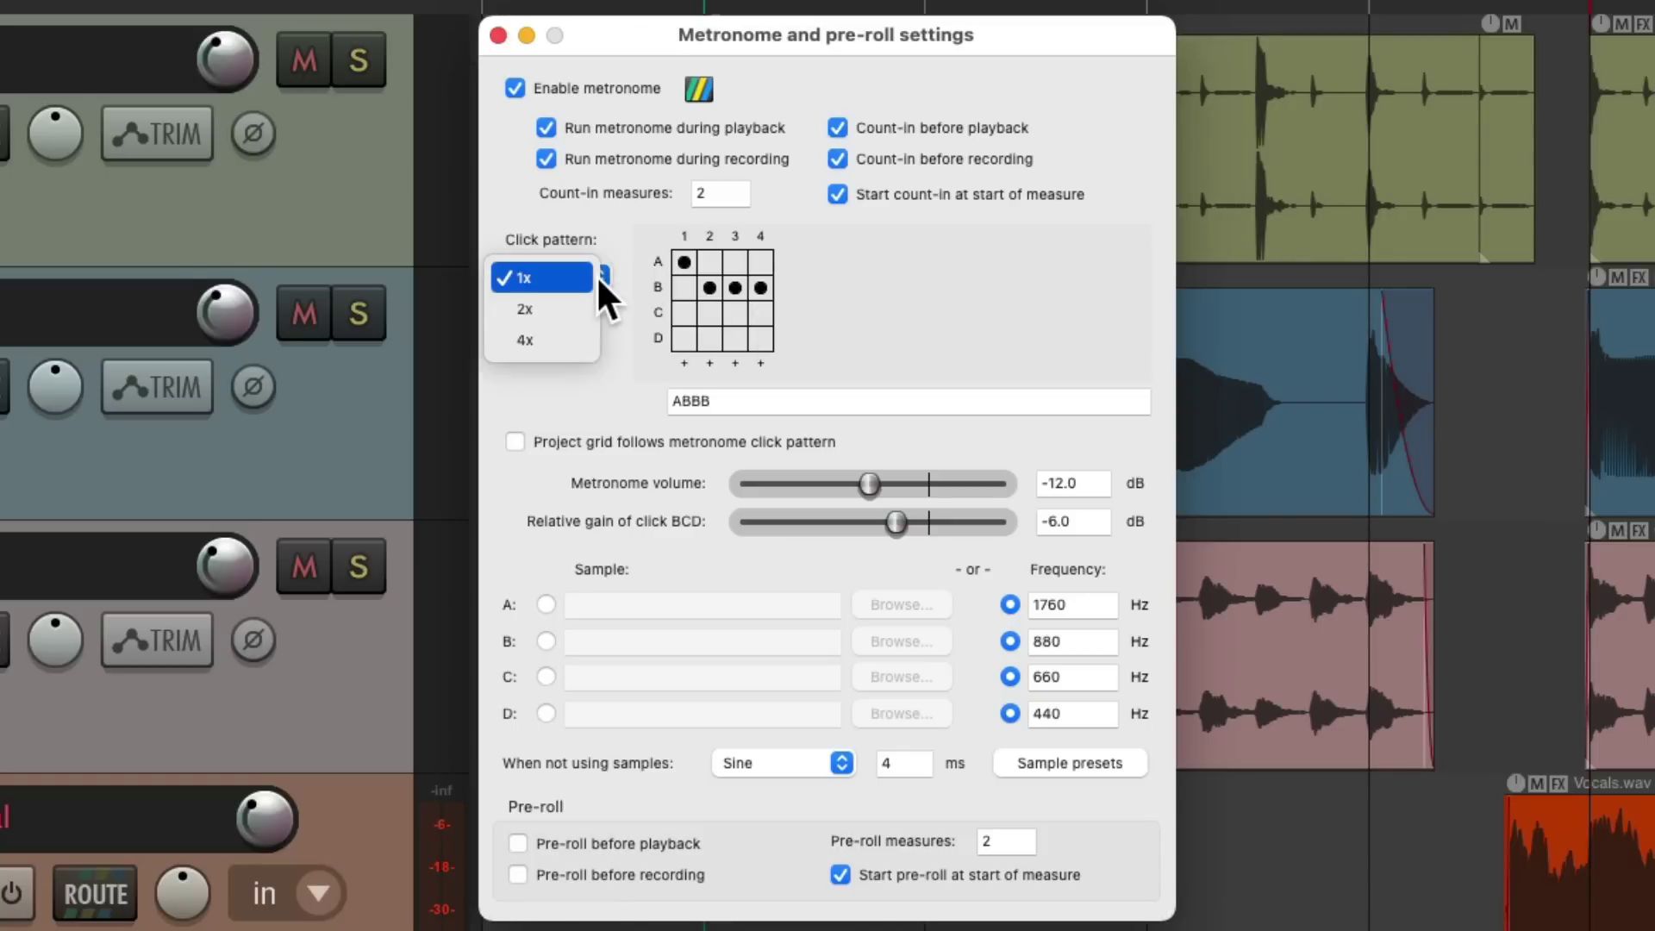
left_click(566, 315)
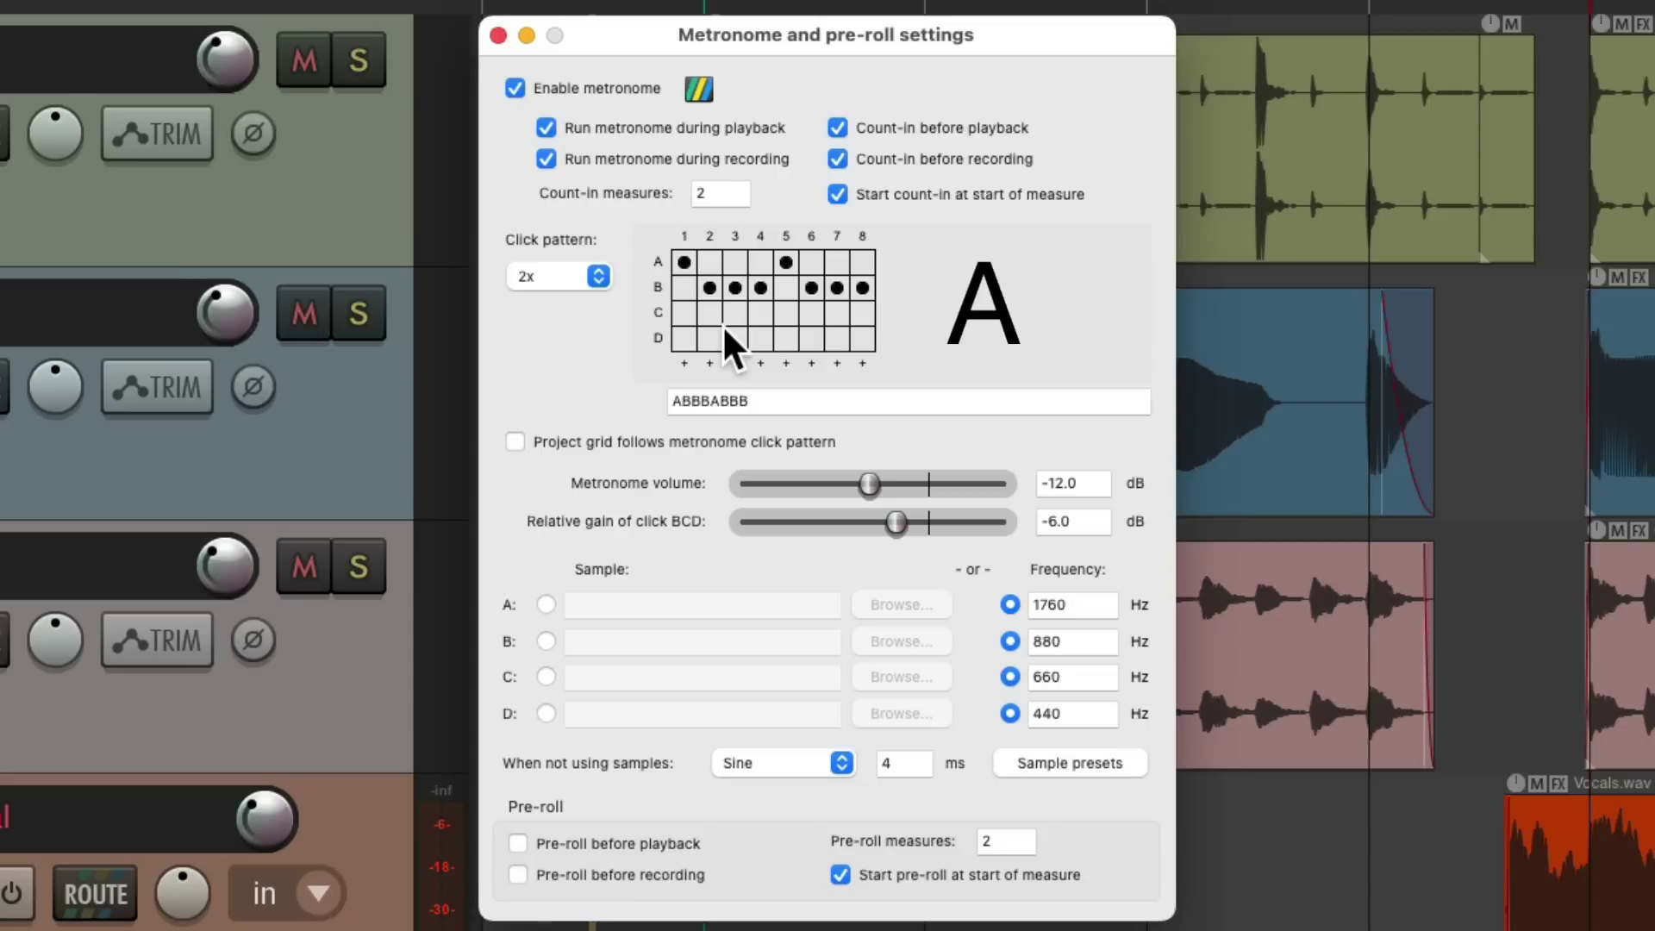
left_click(709, 287)
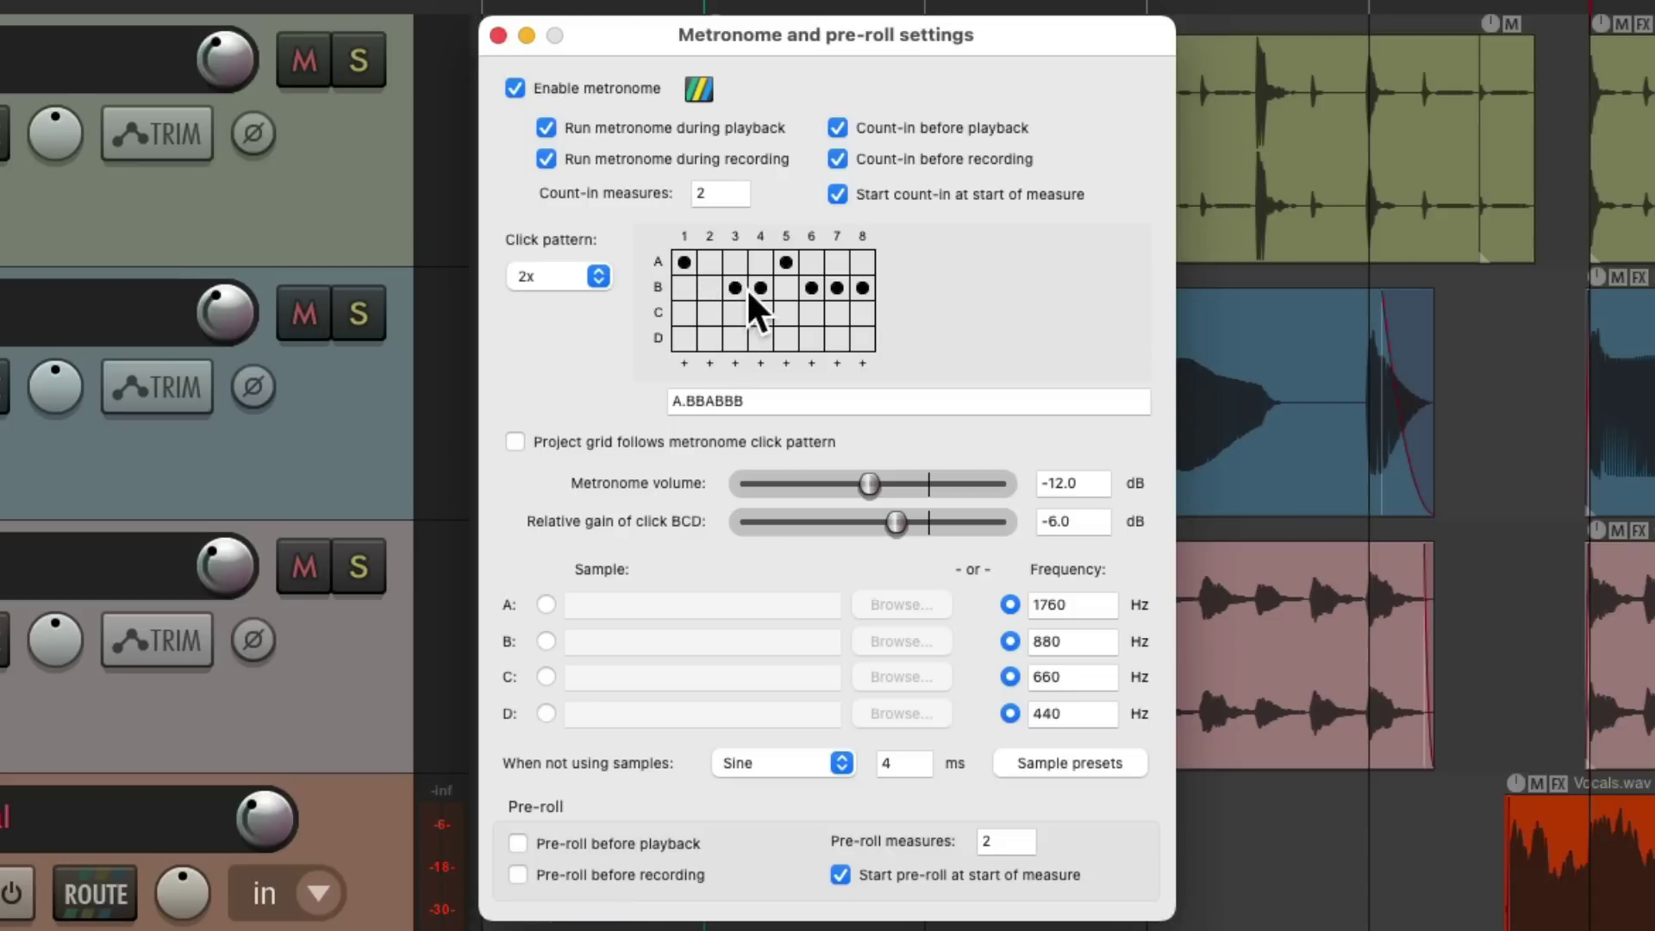
left_click(785, 287)
left_click(811, 287)
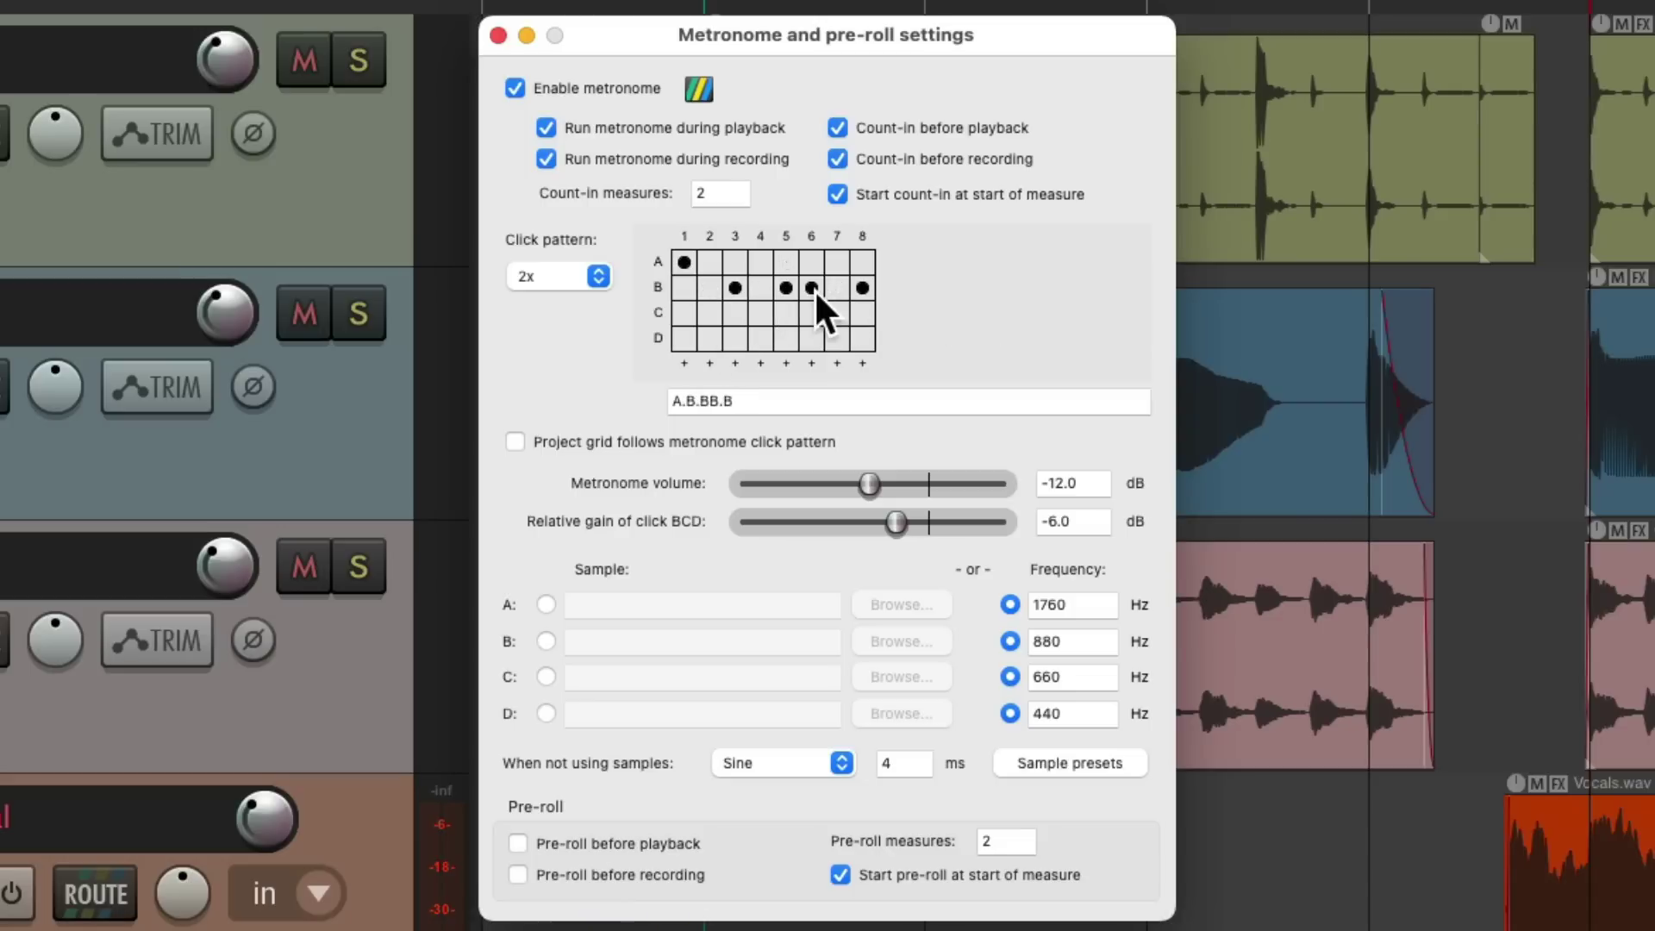
left_click(861, 284)
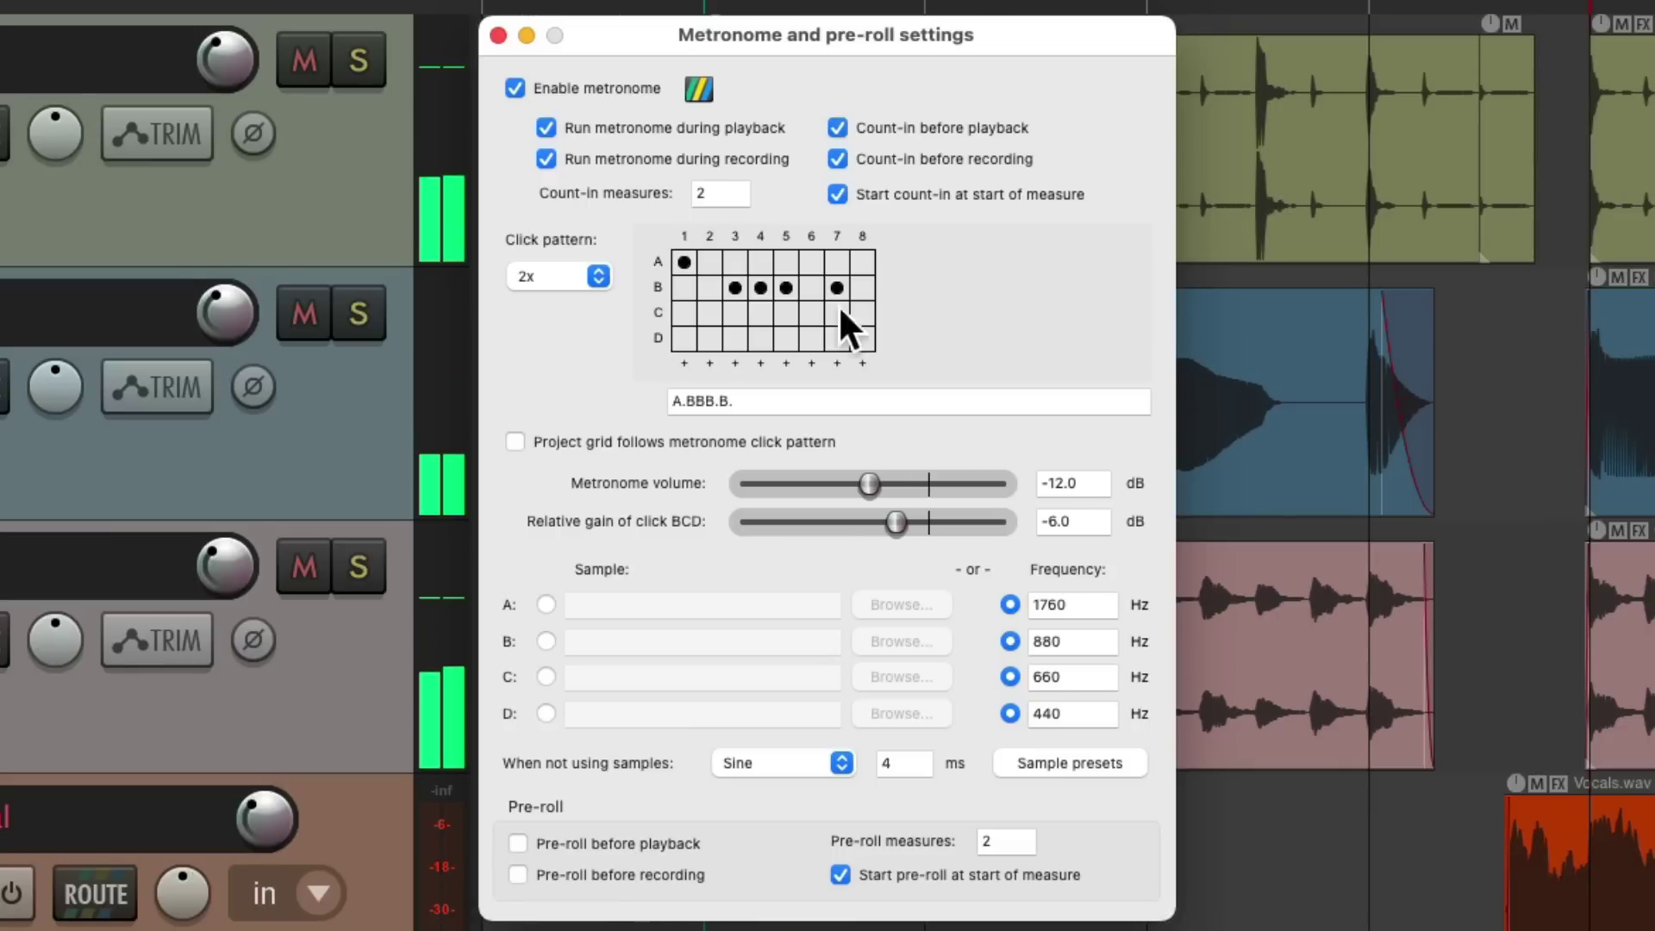
left_click(760, 313)
left_click(787, 339)
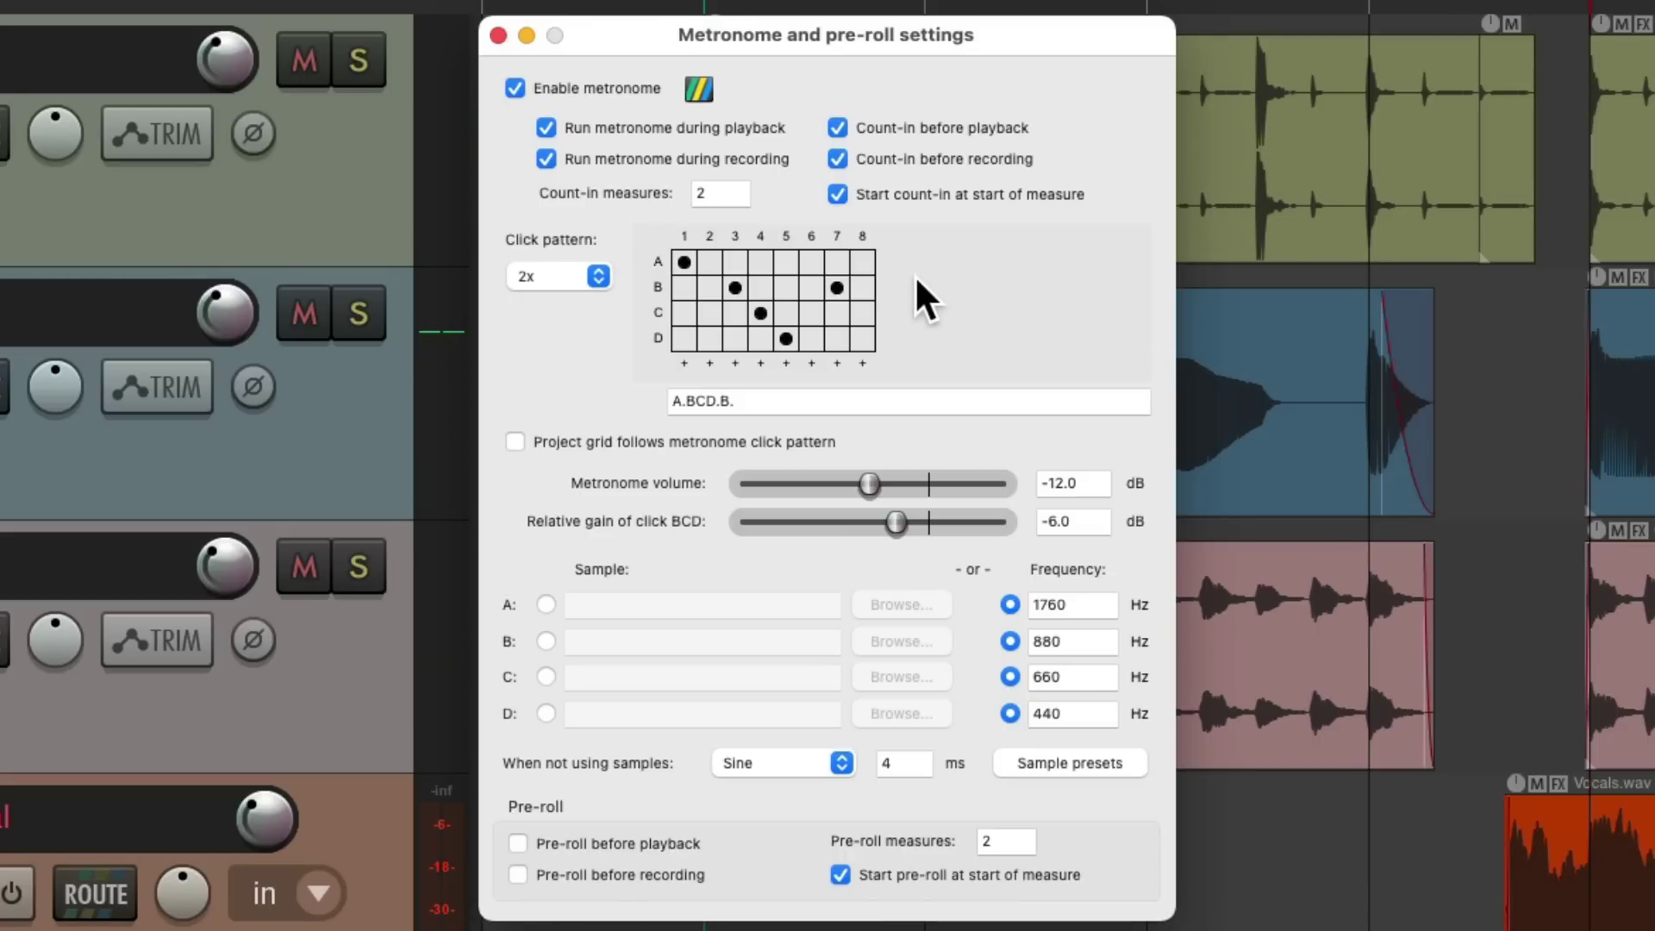
left_click(599, 275)
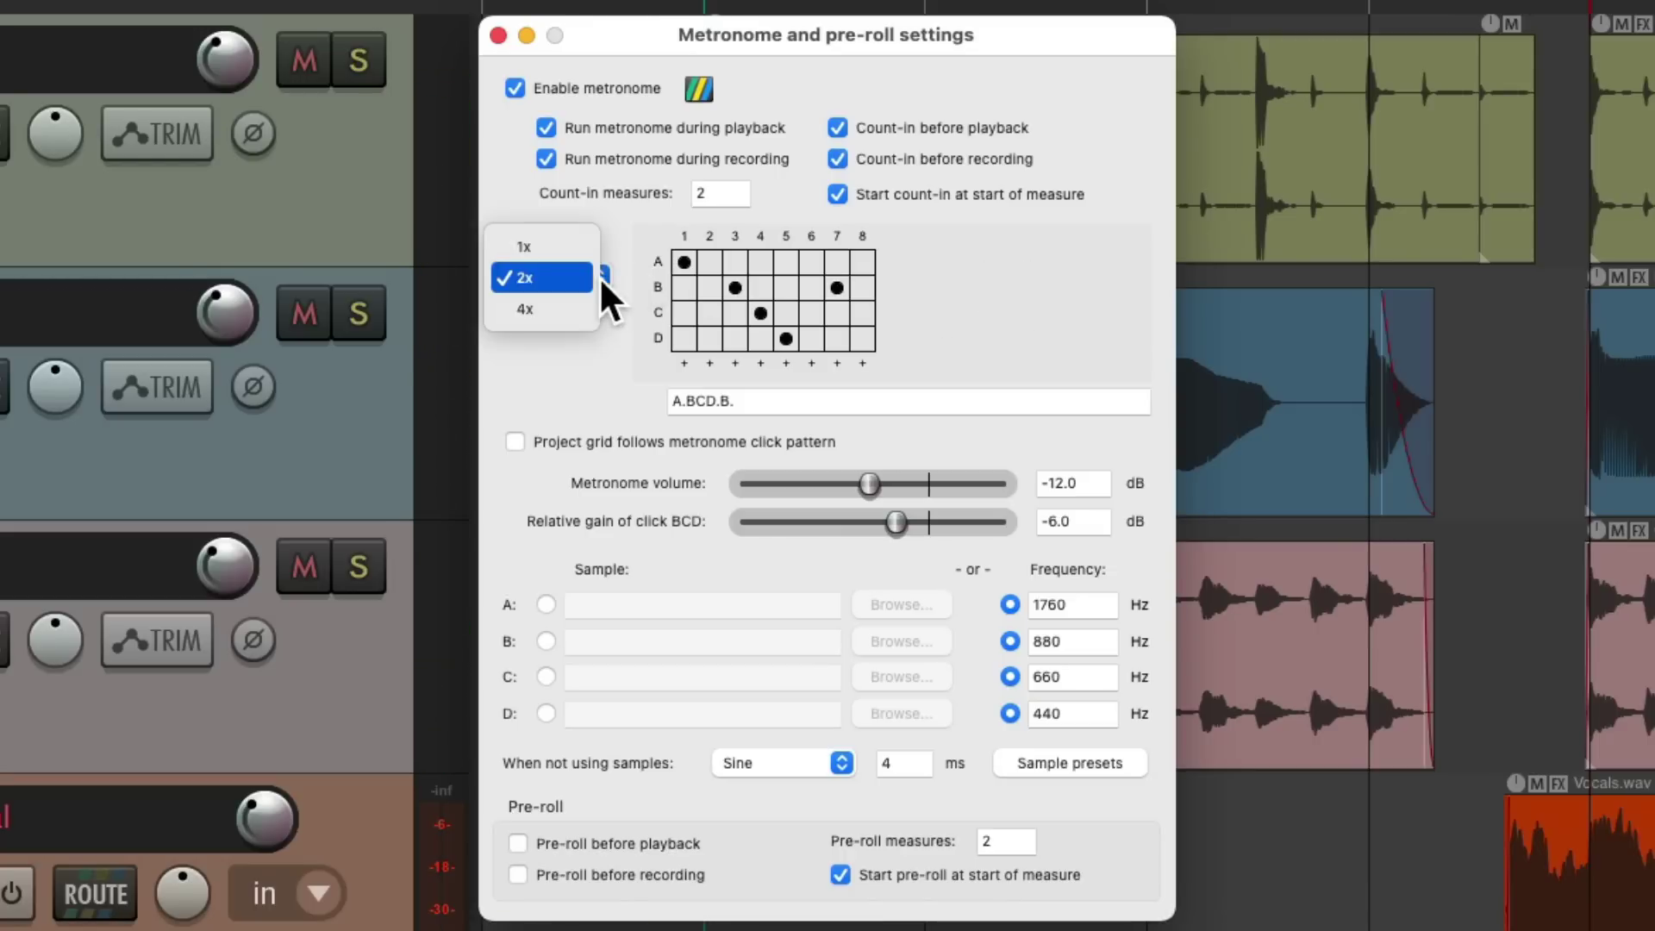
left_click(590, 307)
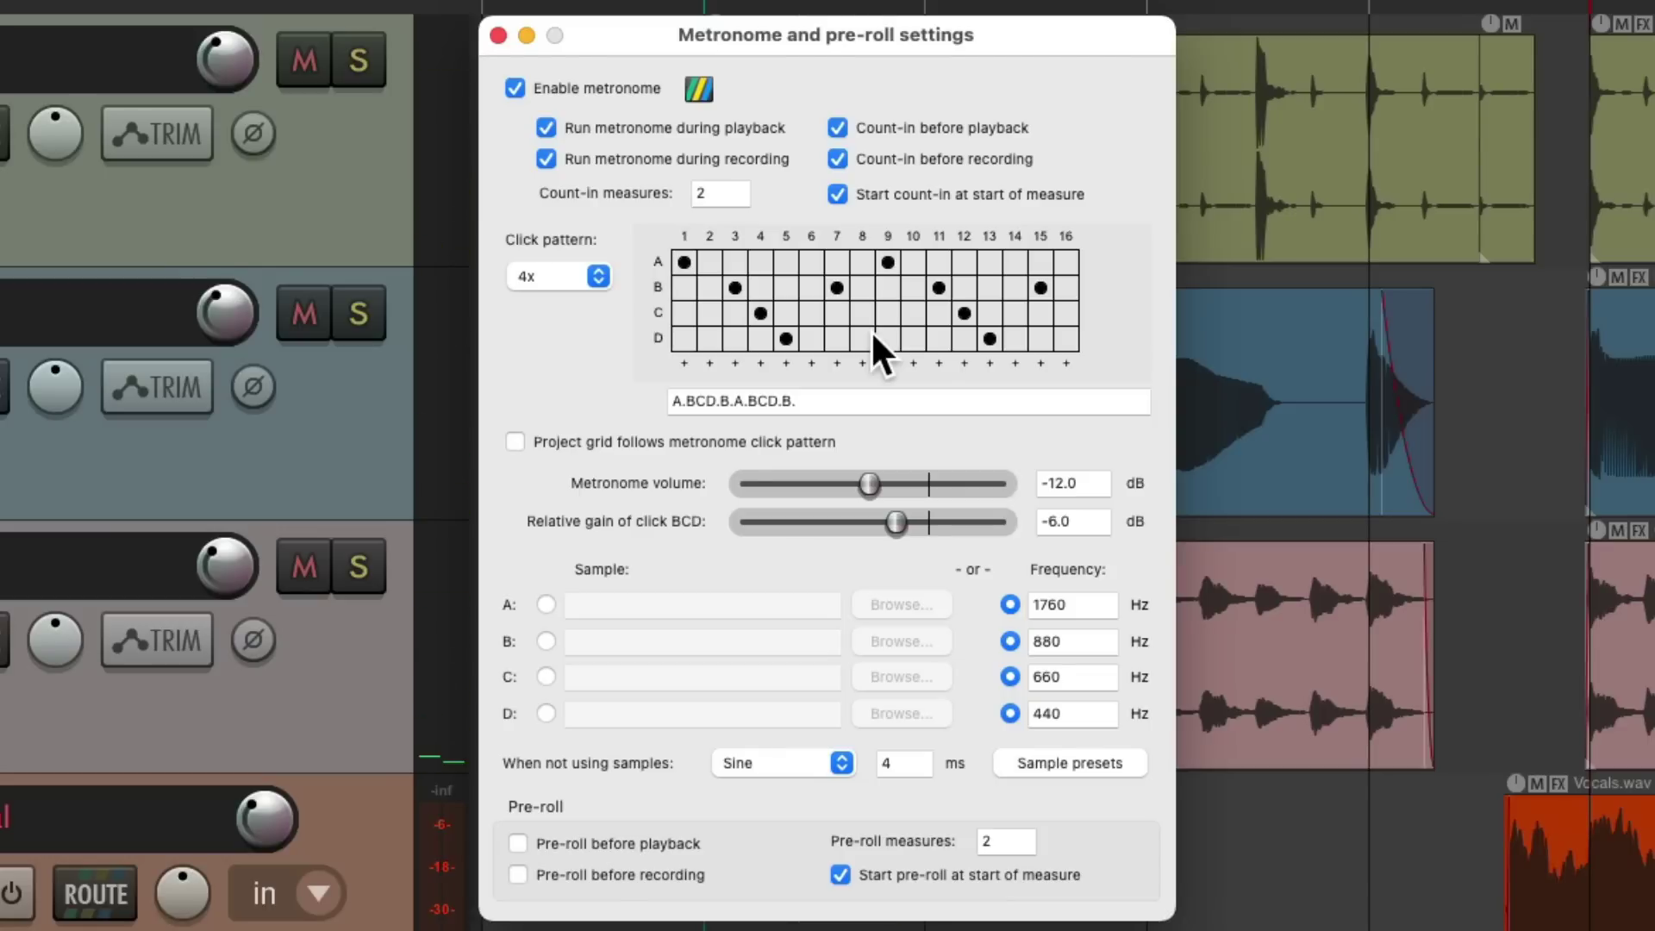
Return the click pattern to 1x and reset it to the 4/4 default
left_click(598, 276)
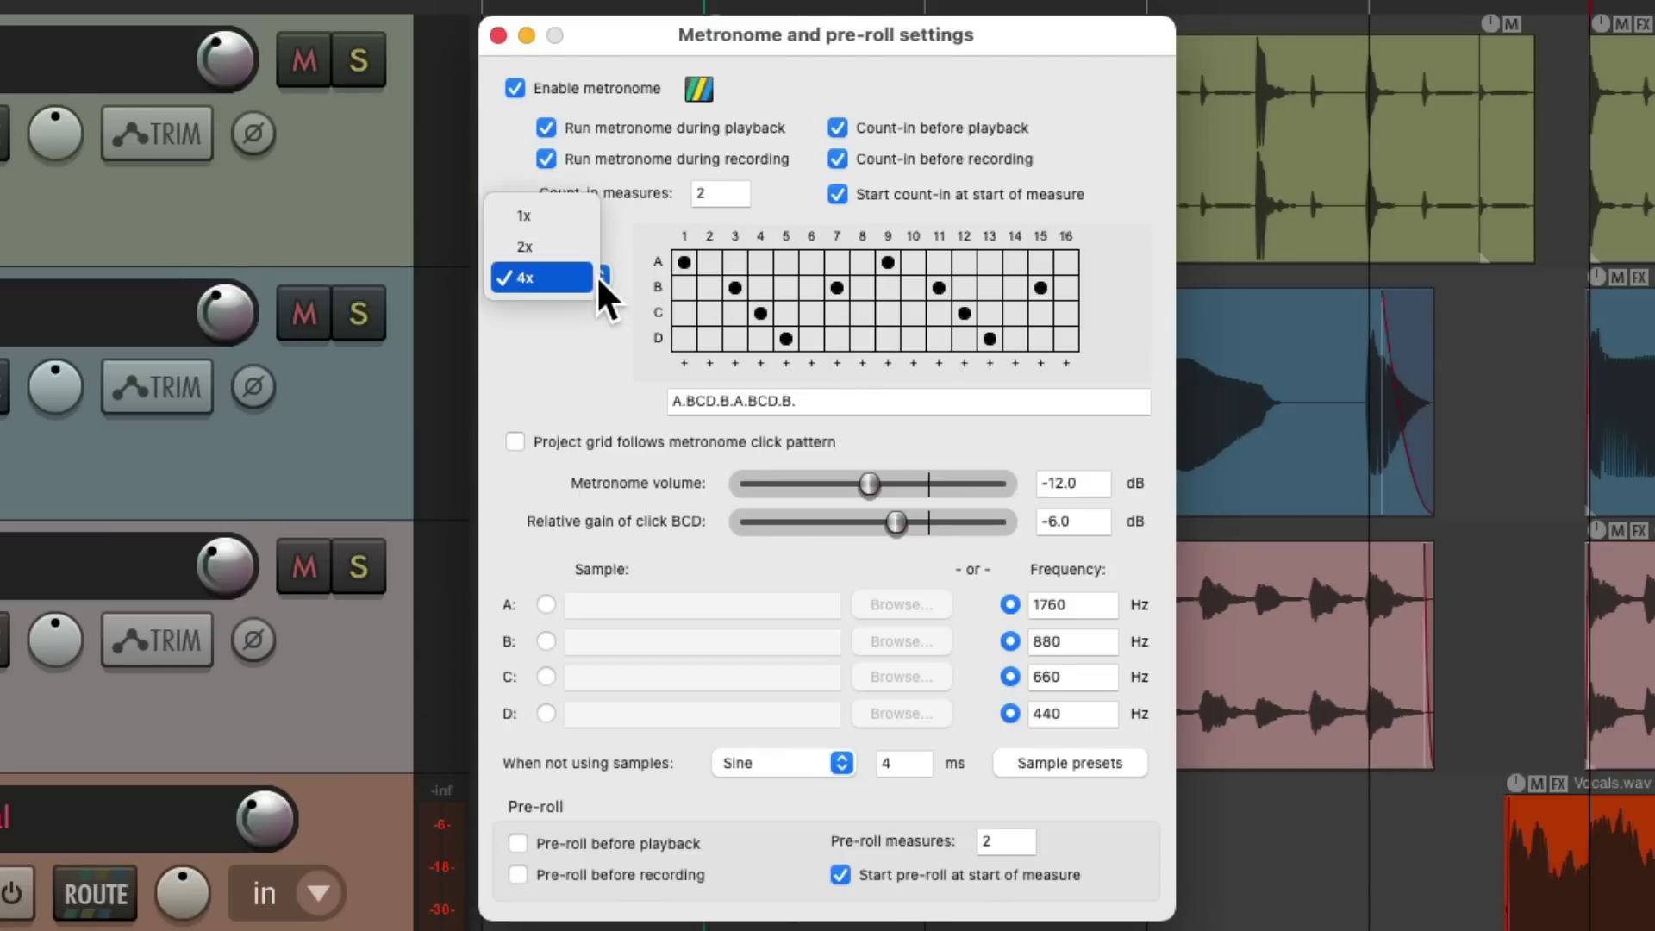
left_click(579, 210)
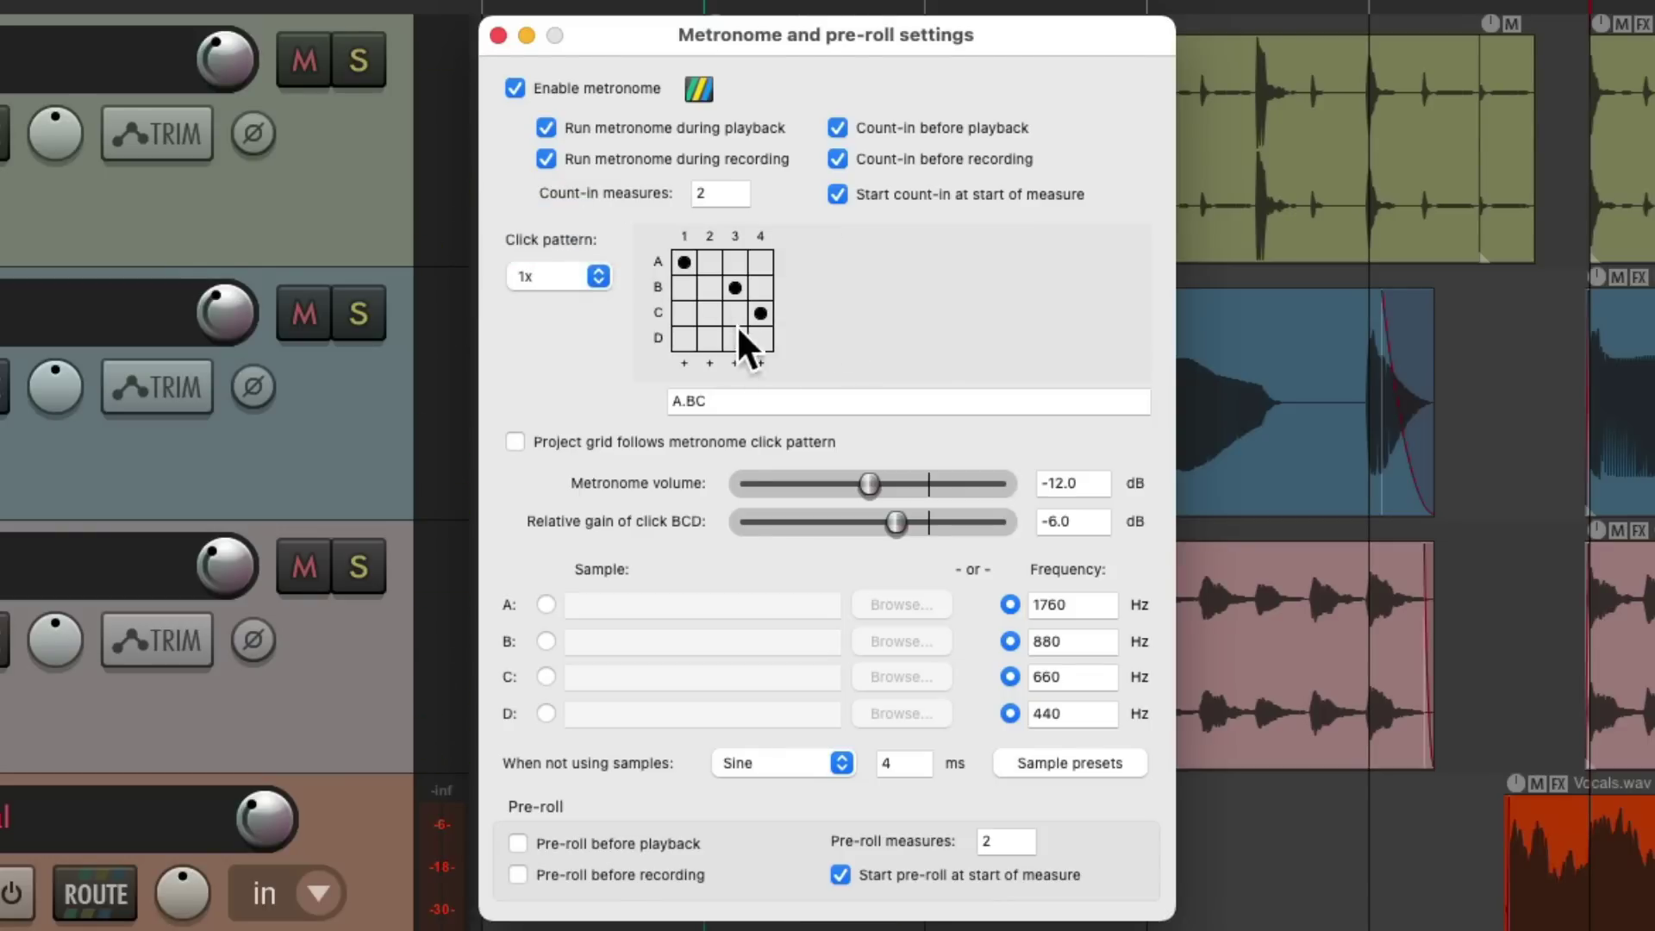
right_click(679, 358)
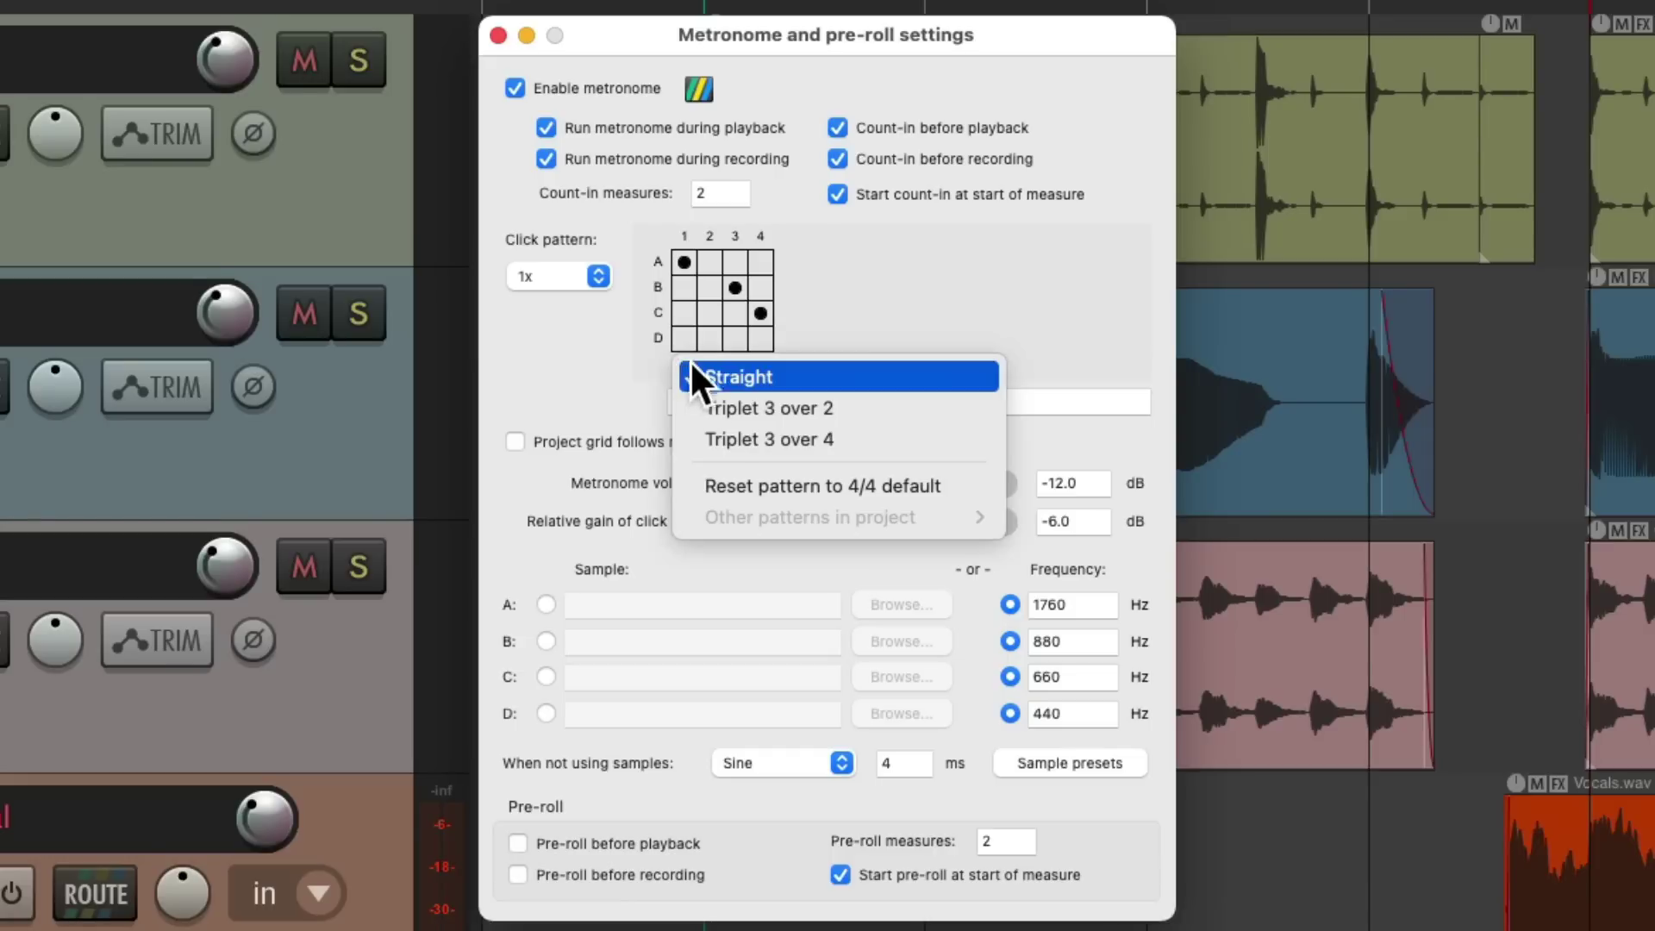
left_click(803, 485)
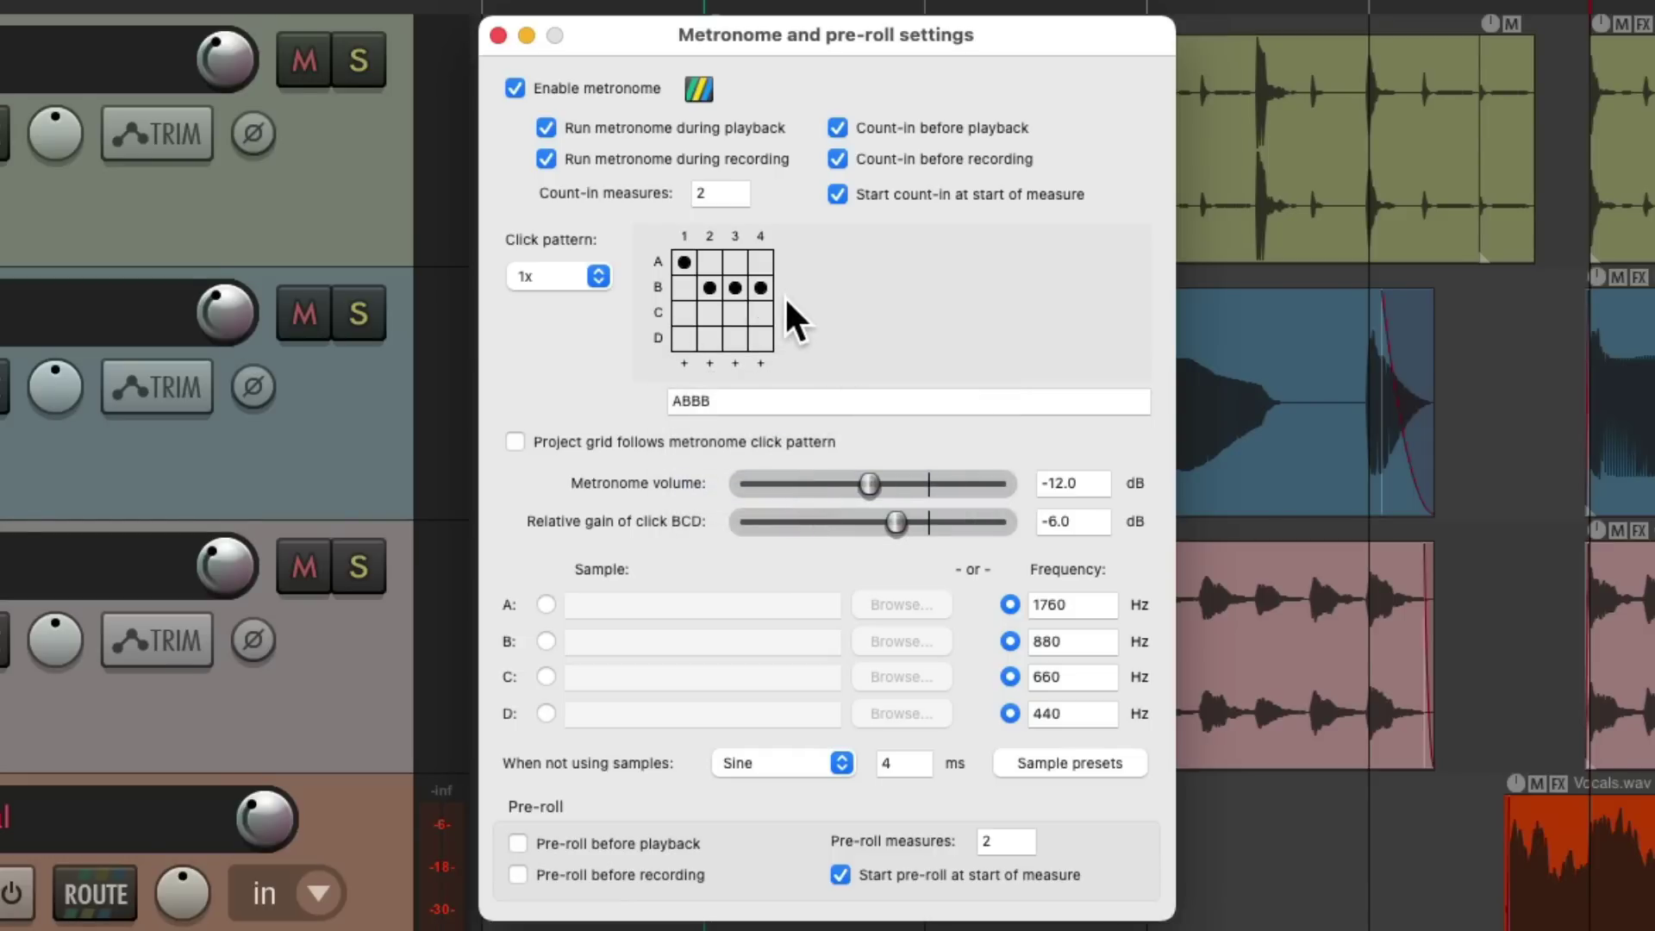
Try the Triplet 3 over 2 and Triplet 3 over 4 click patterns
right_click(682, 361)
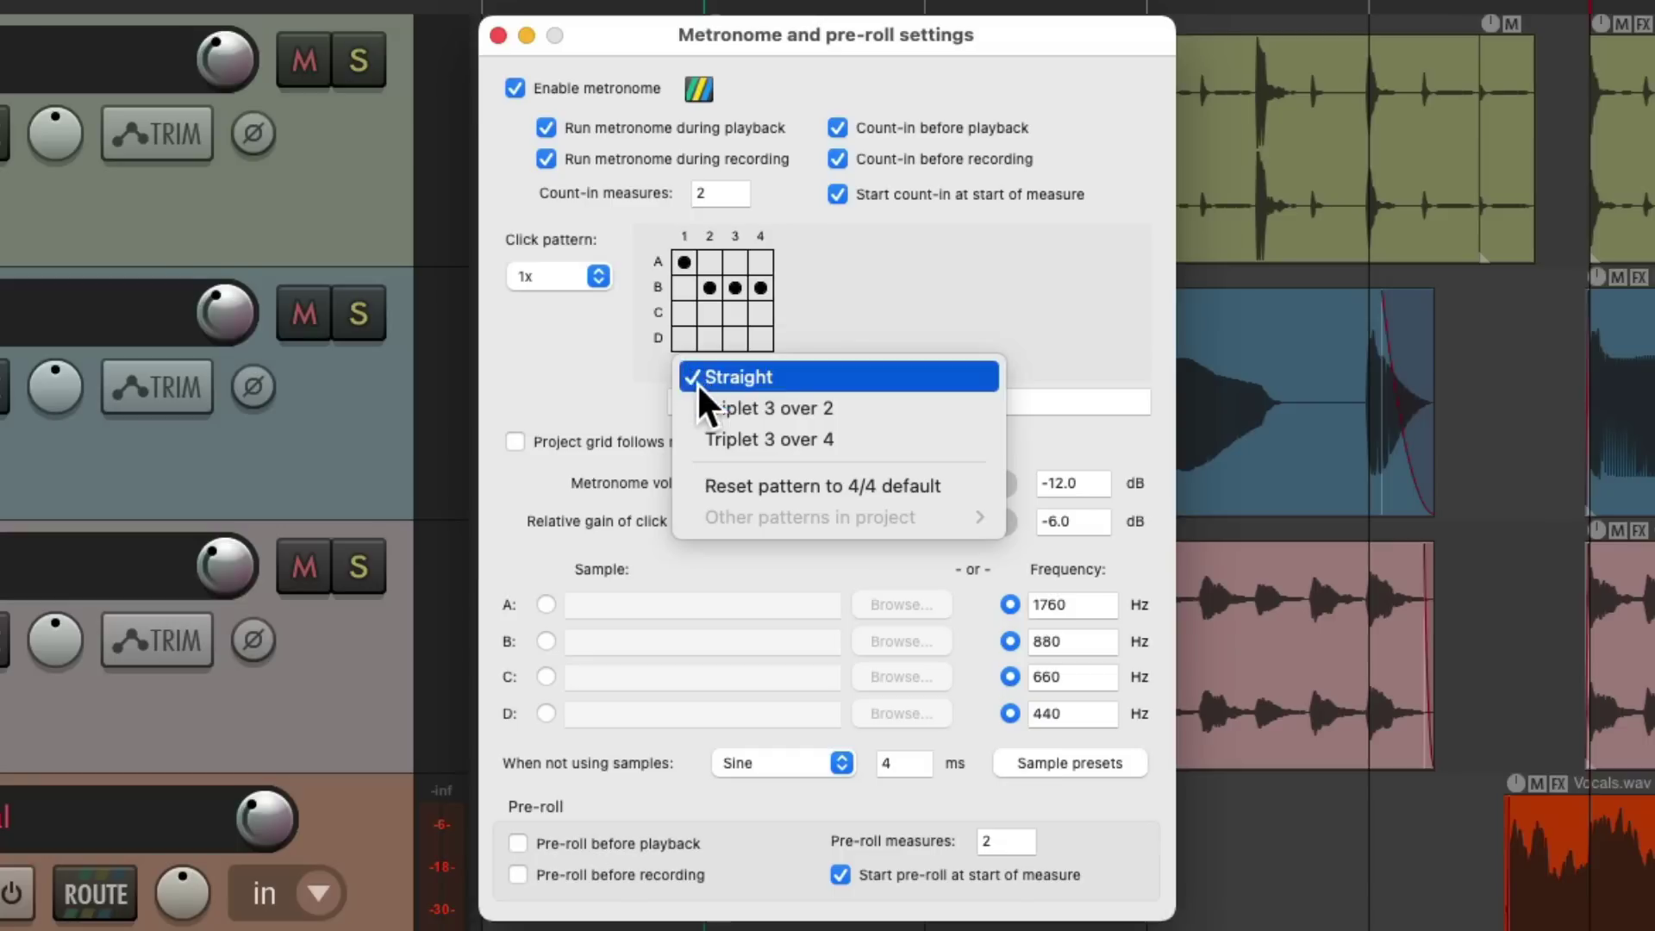
left_click(767, 409)
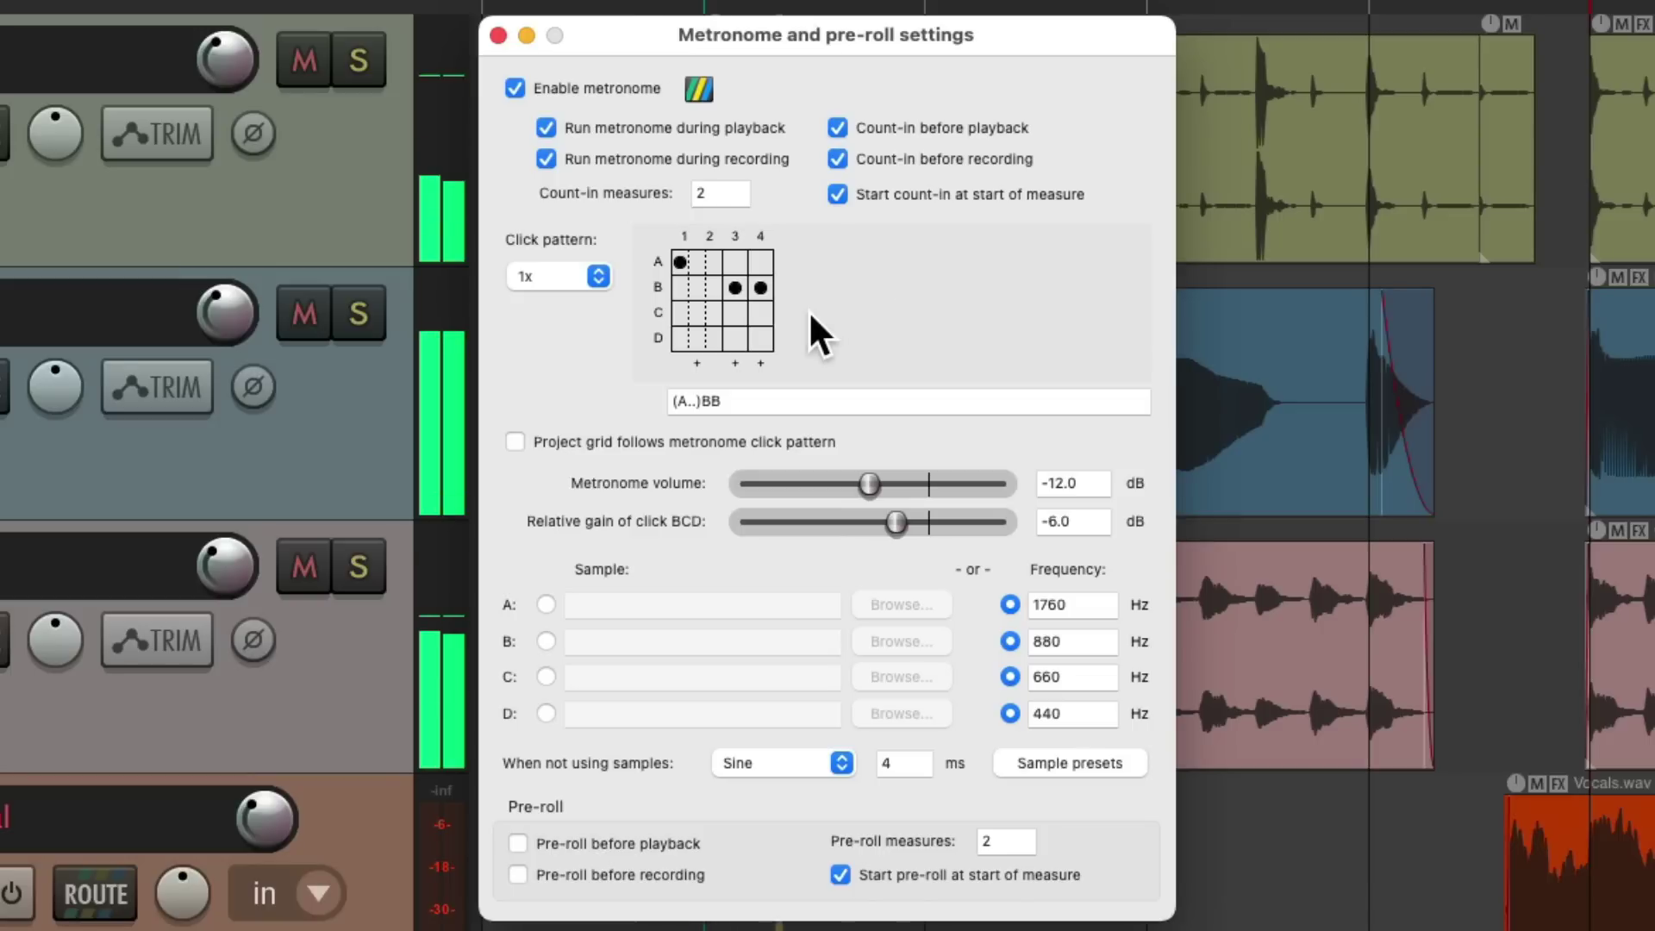
left_click(697, 363)
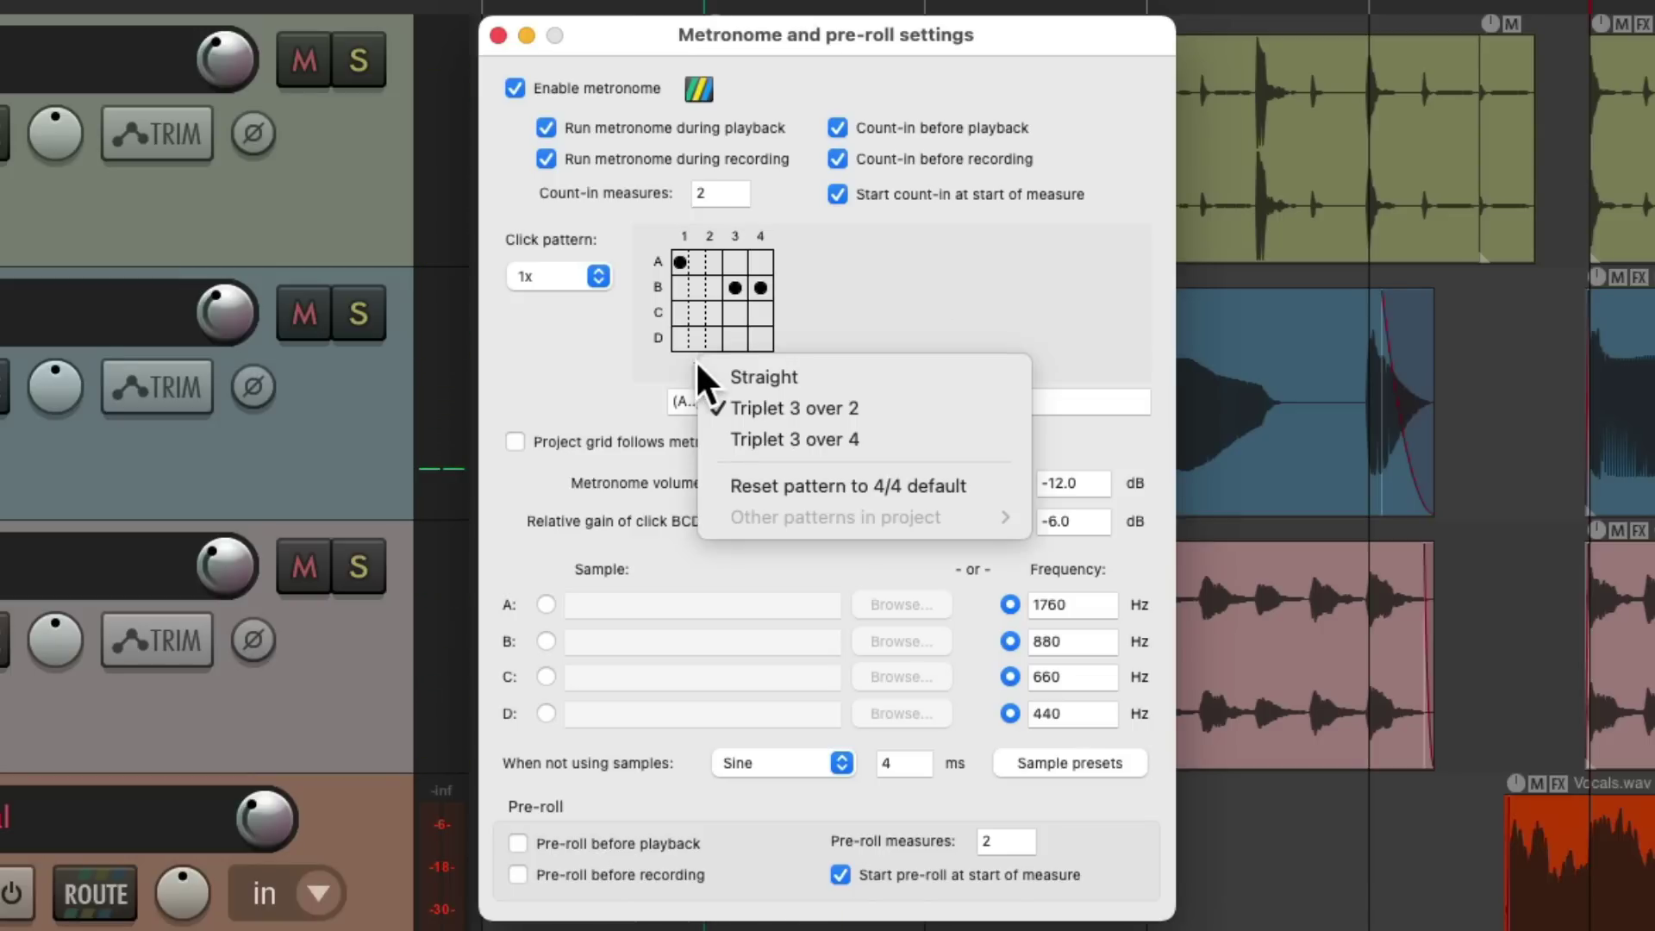
left_click(711, 438)
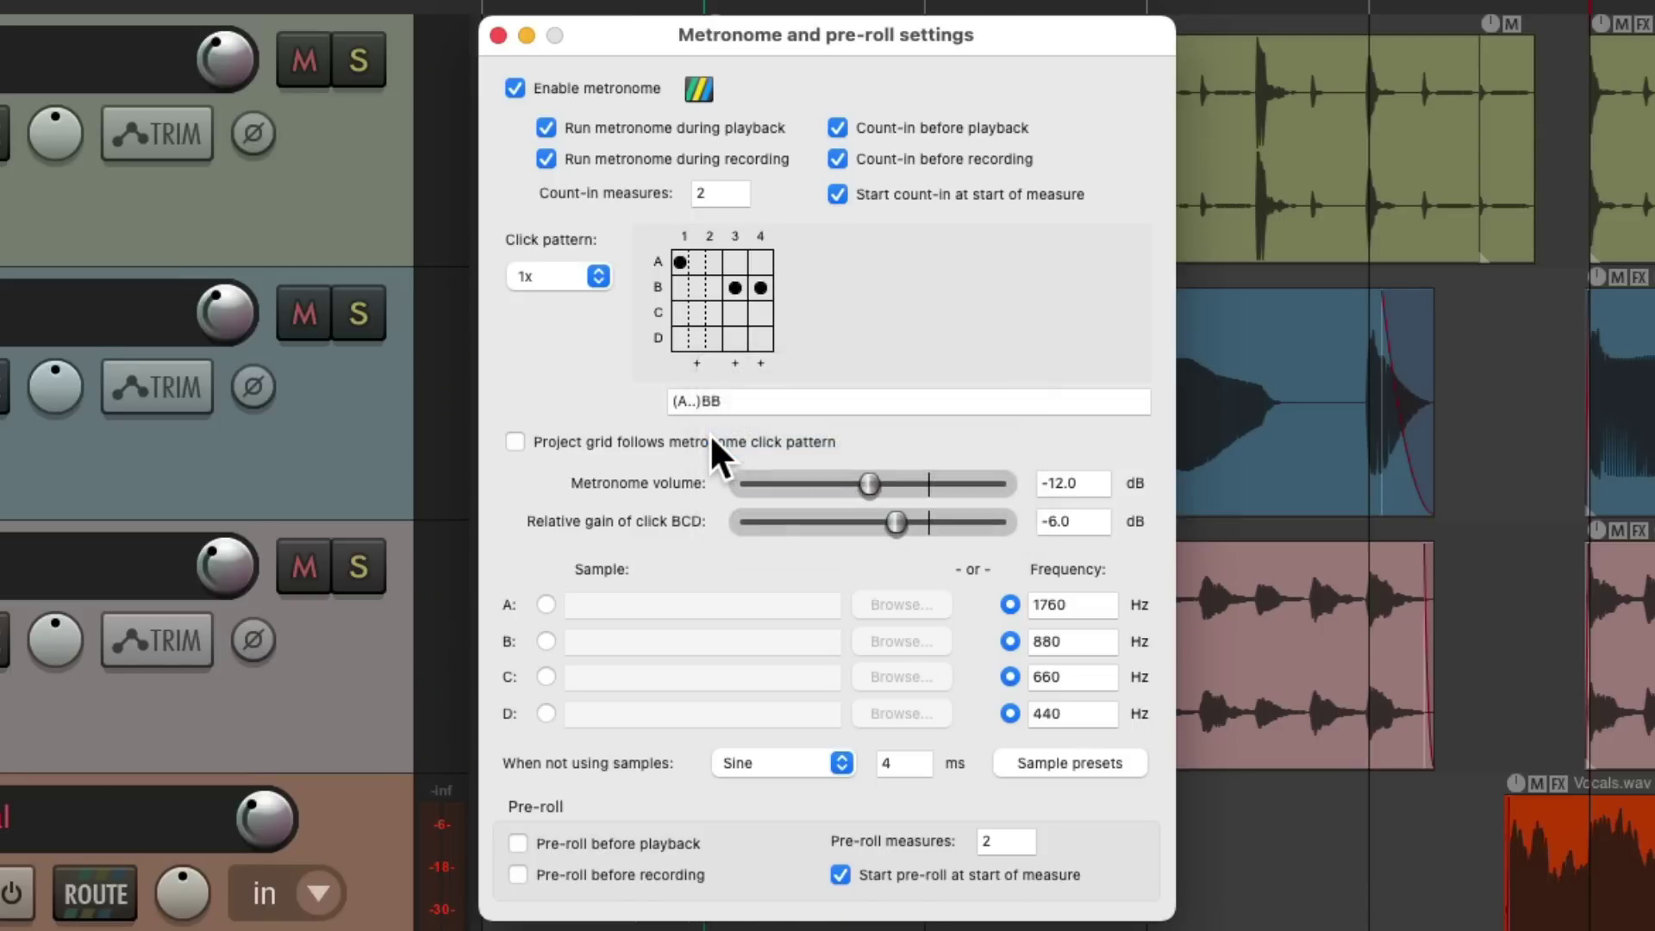
Add B and C clicks, switch to Straight, then reset to the 4/4 default
left_click(722, 287)
left_click(755, 313)
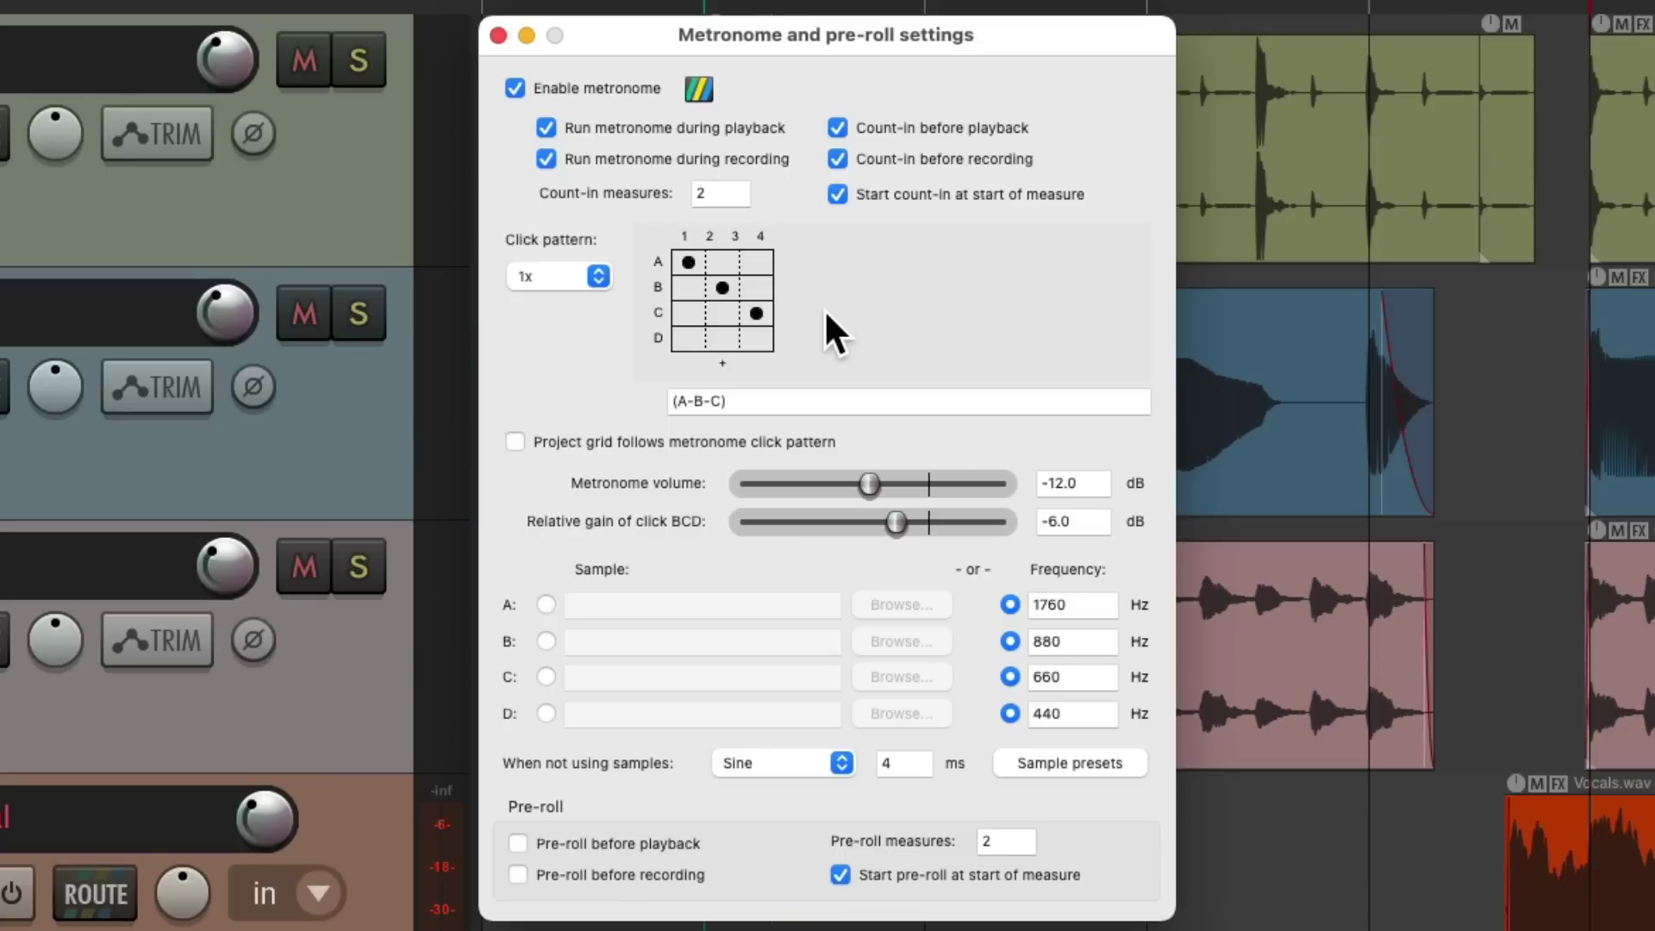
left_click(727, 362)
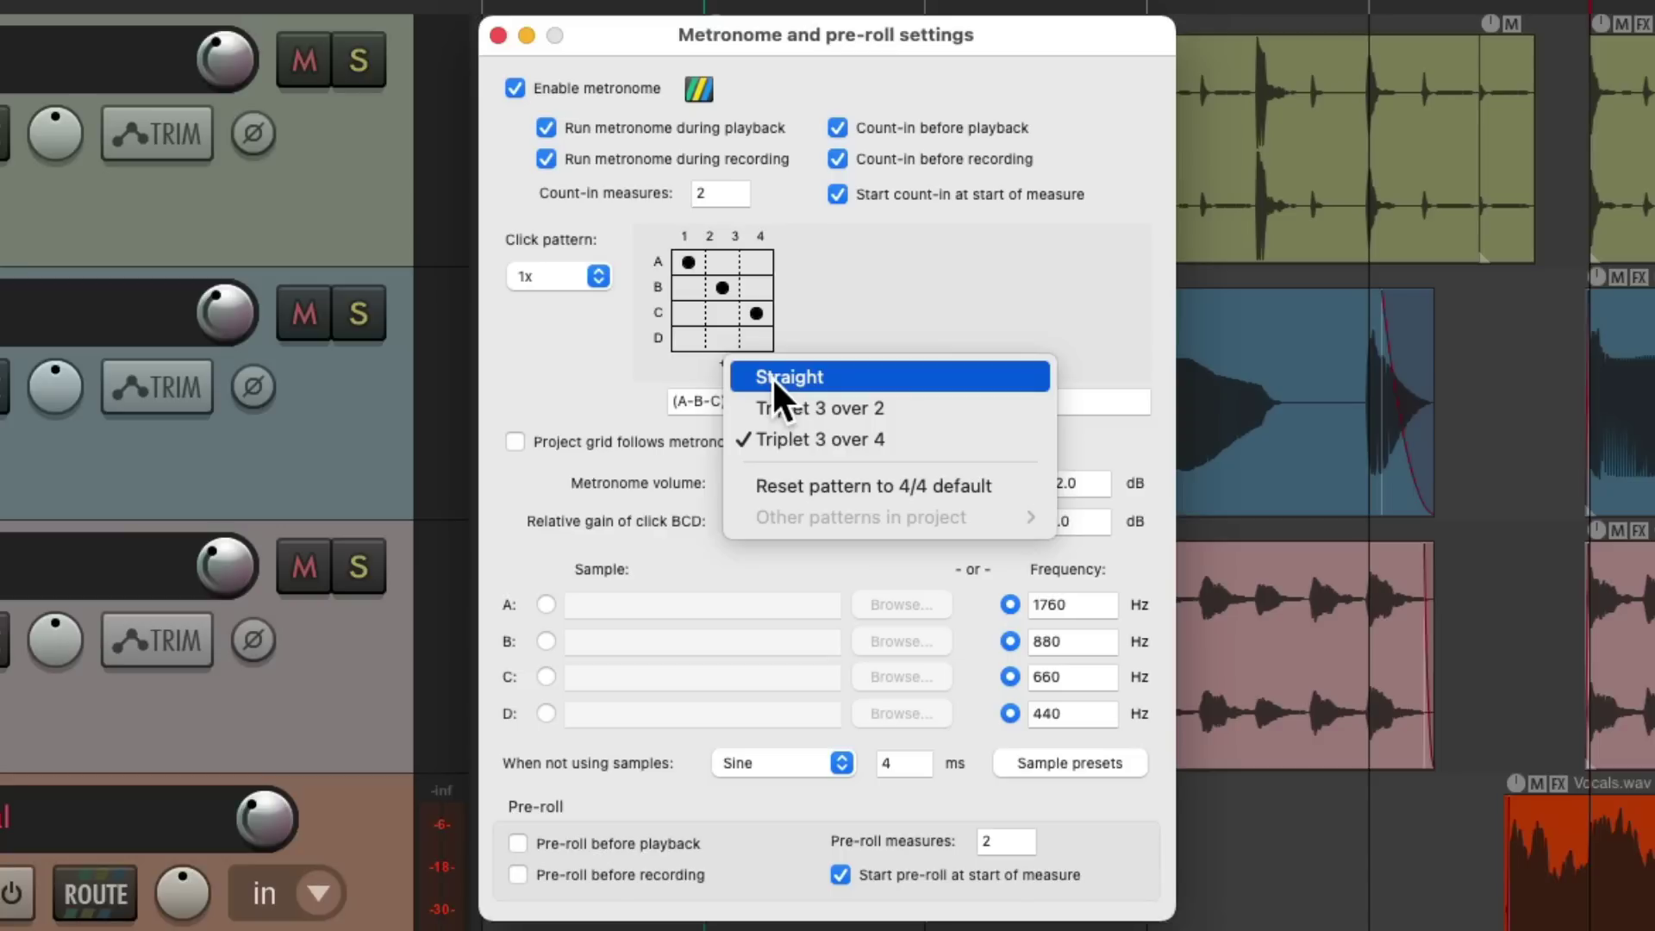
left_click(772, 376)
left_click(702, 362)
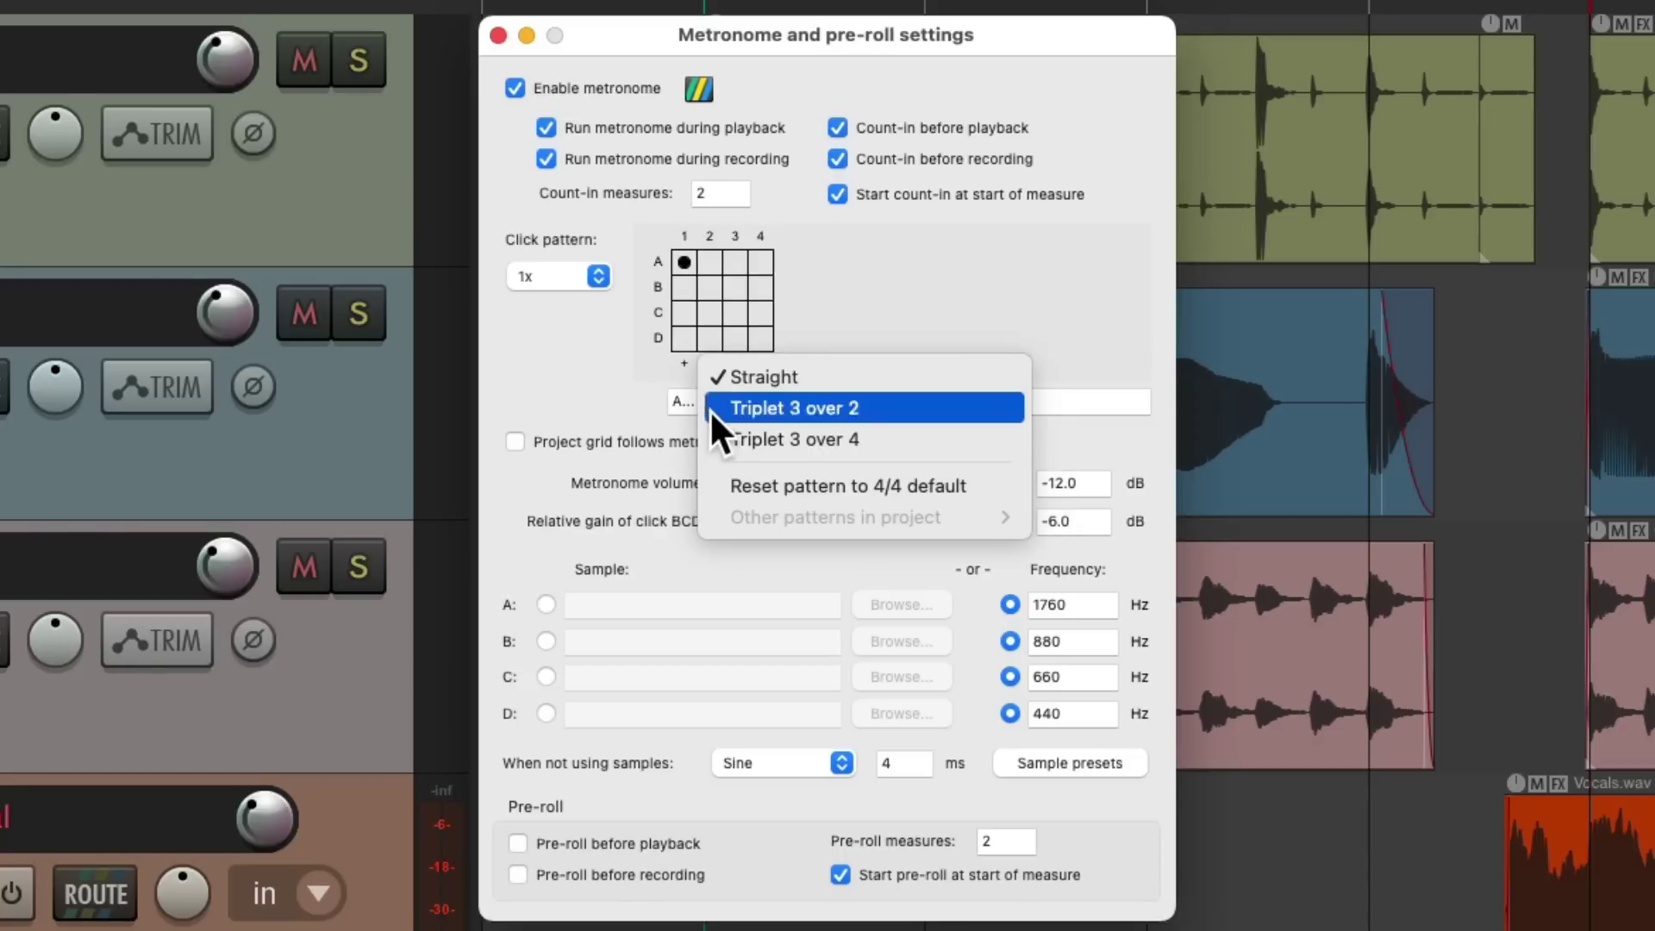
left_click(823, 485)
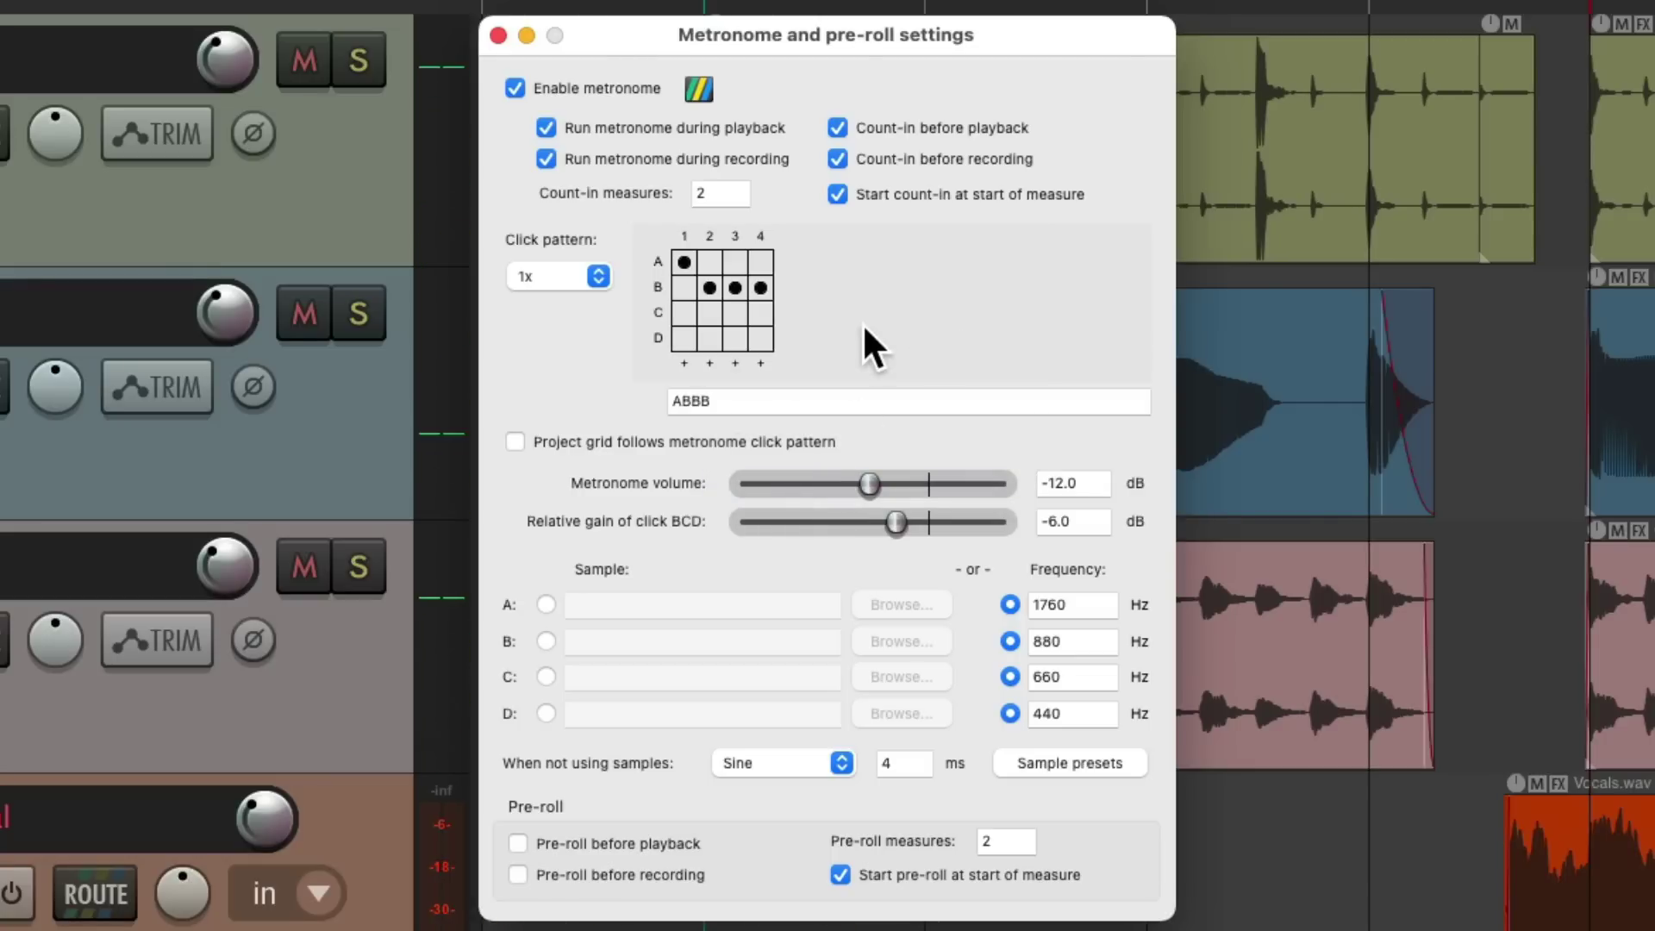
left_click(515, 442)
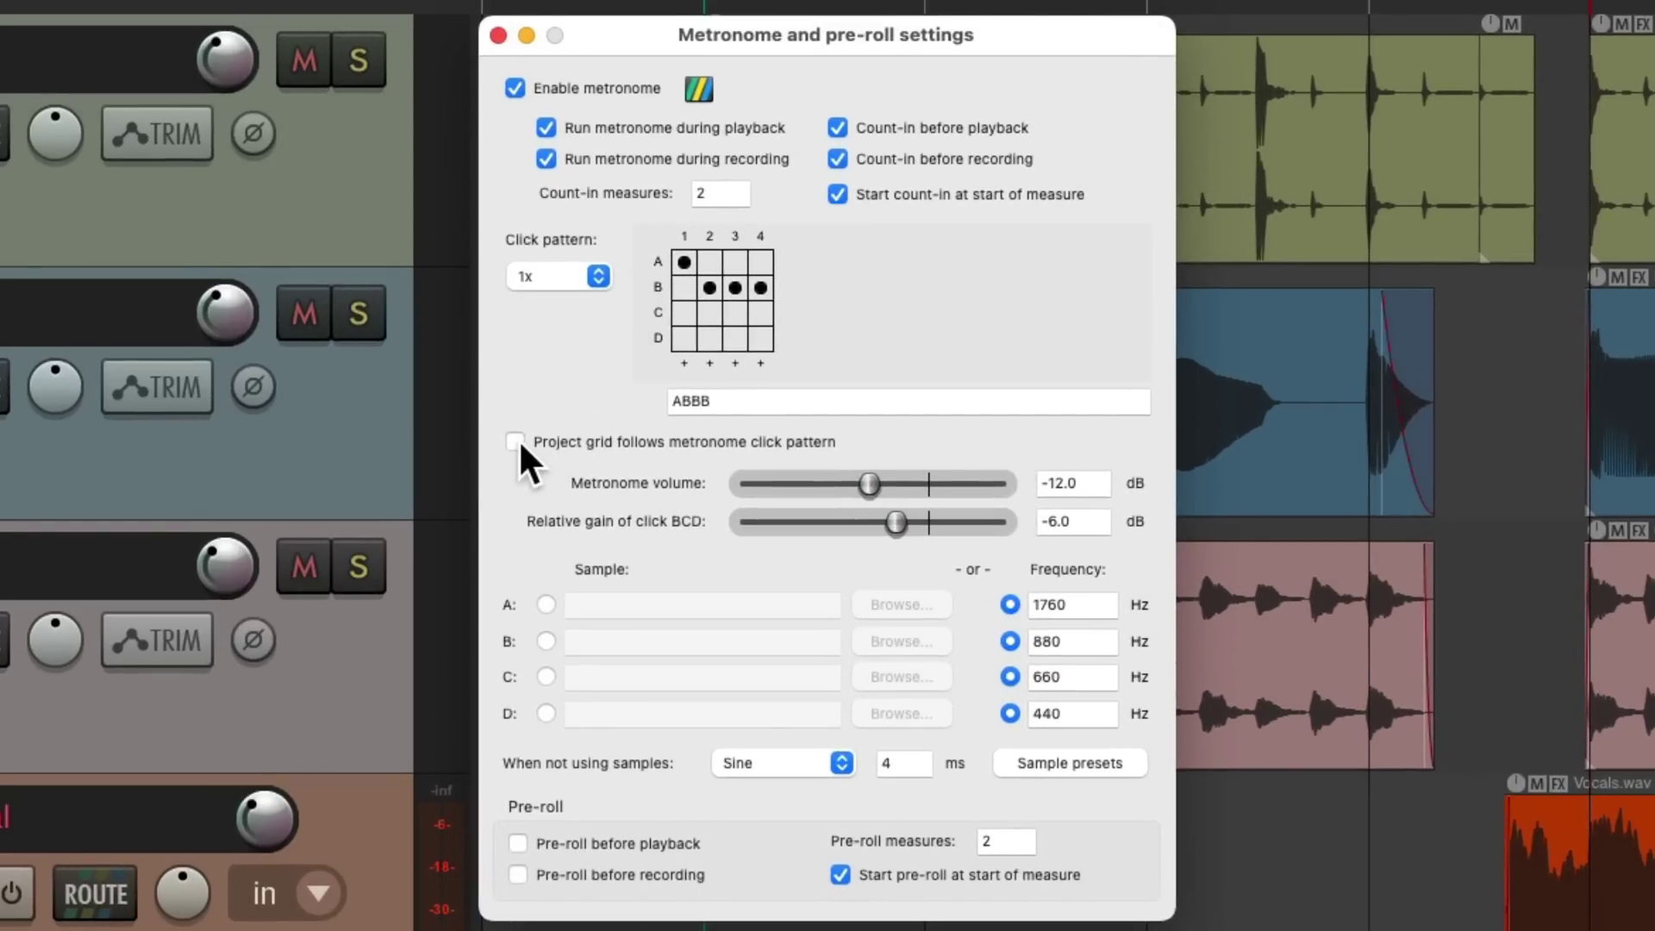
left_click(515, 441)
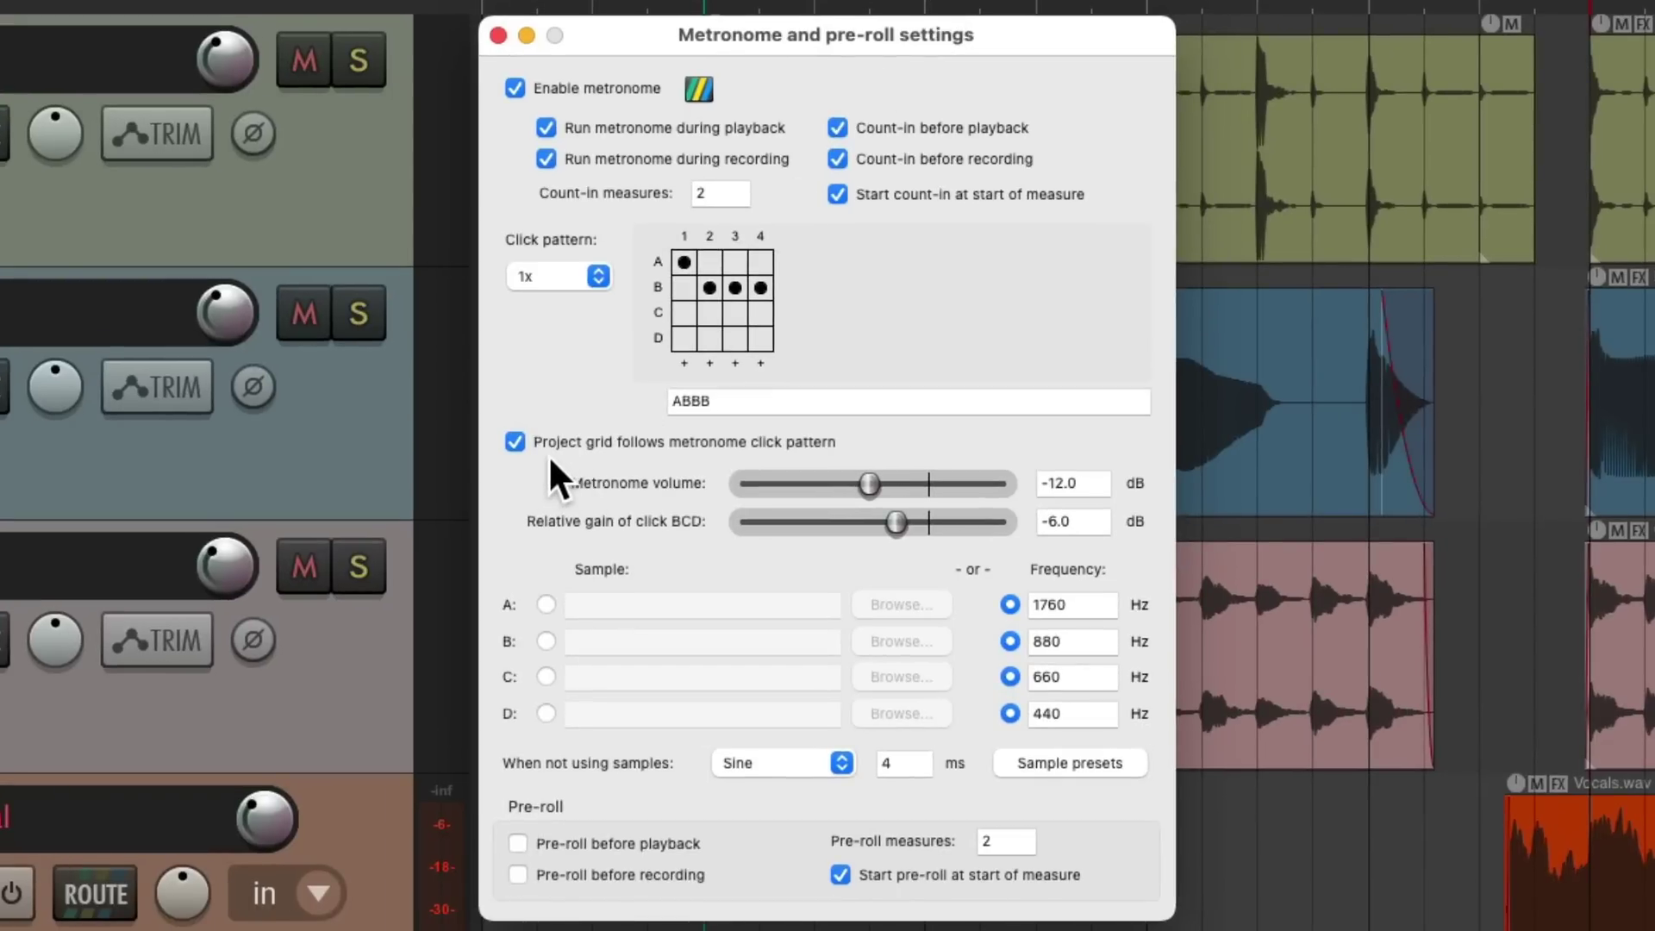
left_click(508, 437)
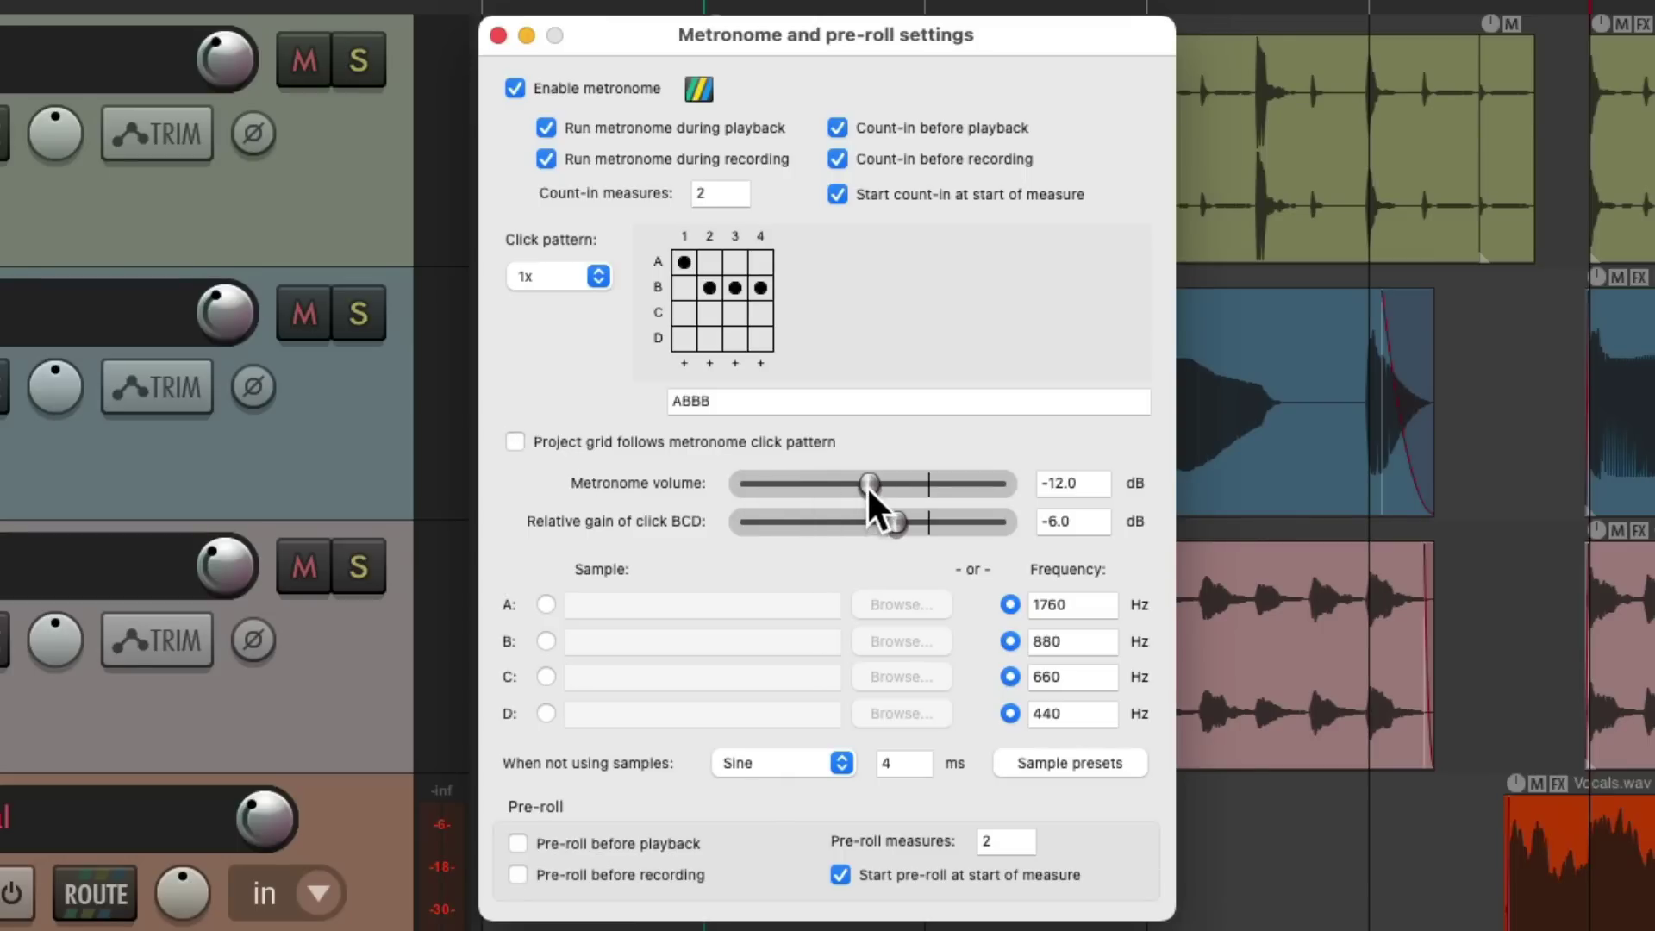
Bring the metronome volume to about -12 dB while trying beat 3 on click C
mouse_move(868, 485)
left_mouse_down()
mouse_move(787, 484)
mouse_move(922, 484)
mouse_move(854, 484)
left_mouse_up()
left_click(734, 304)
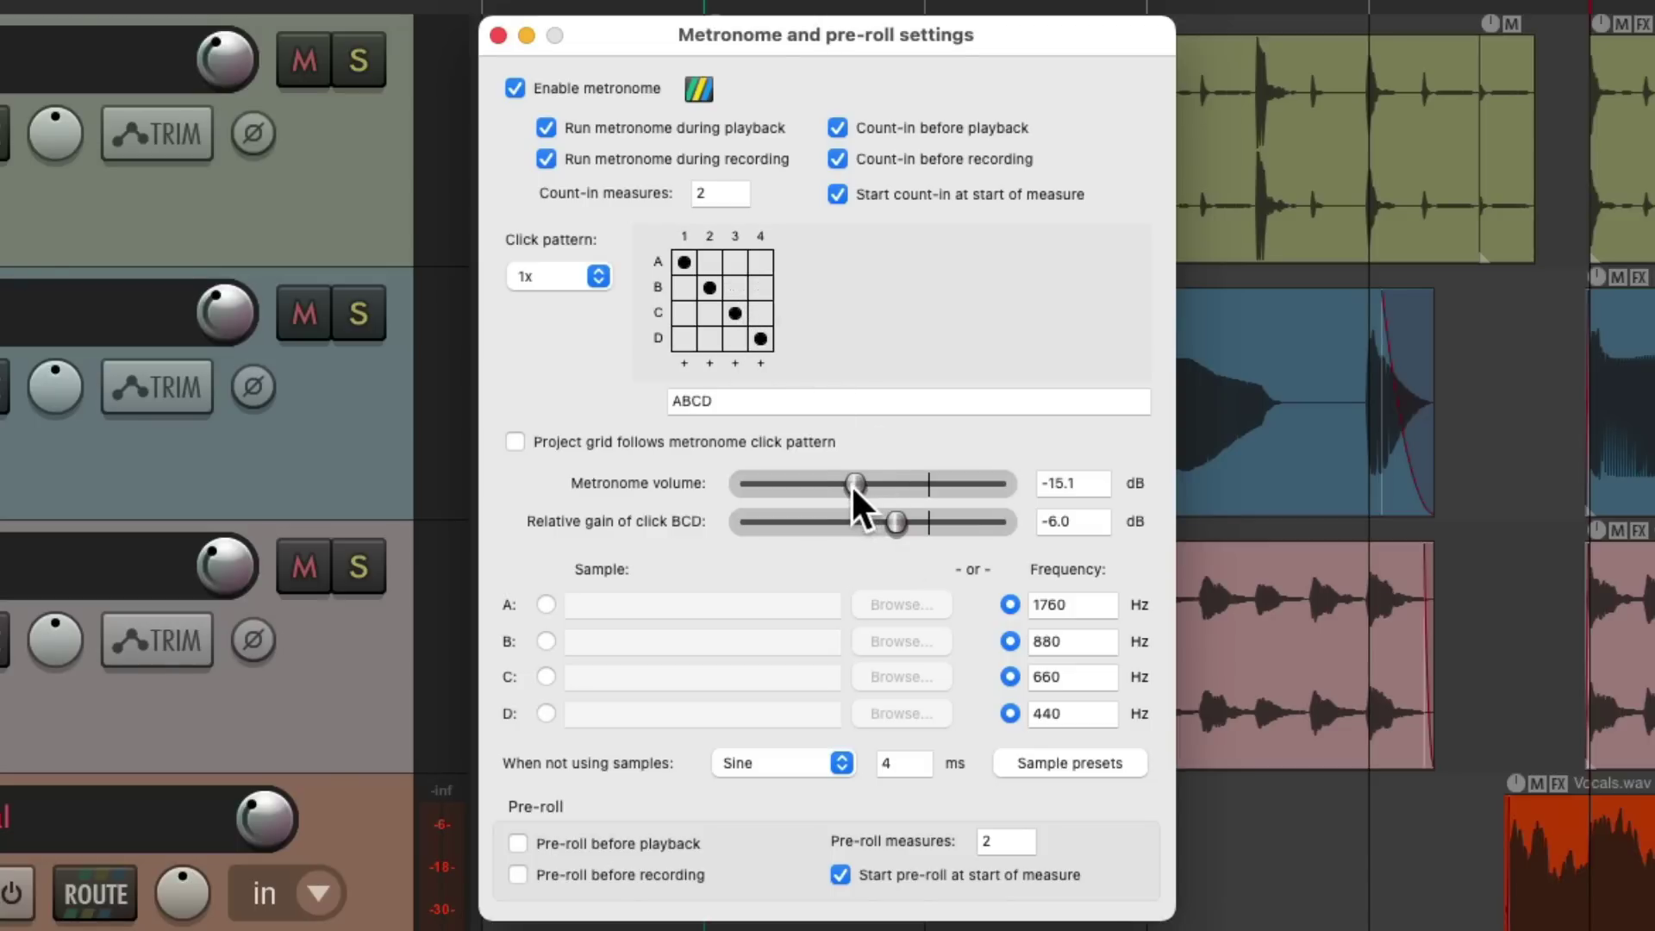
left_click_drag(850, 483, 862, 483)
Try an AAAA click pattern and fine-tune the volume to -12.1 dB
left_click(708, 265)
left_click(736, 266)
left_click(757, 265)
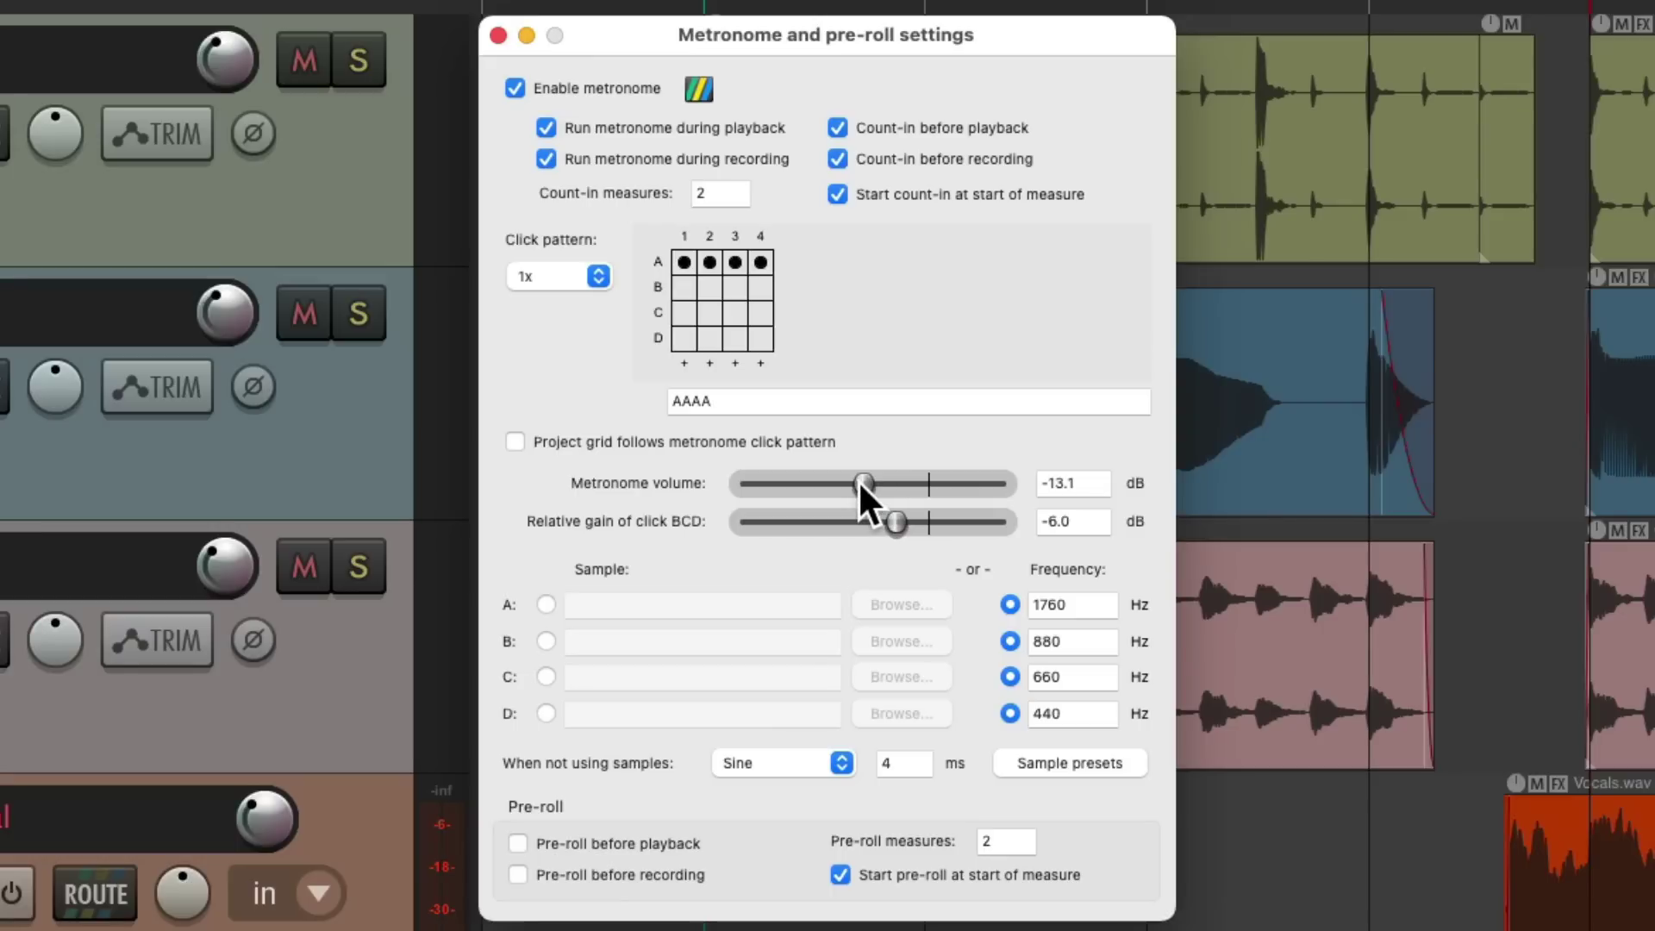
left_click_drag(860, 483, 865, 488)
Restore the ABBB pattern and test the B/C/D gain slider at -6.0 dB
left_click(712, 288)
left_click(733, 288)
left_click(761, 289)
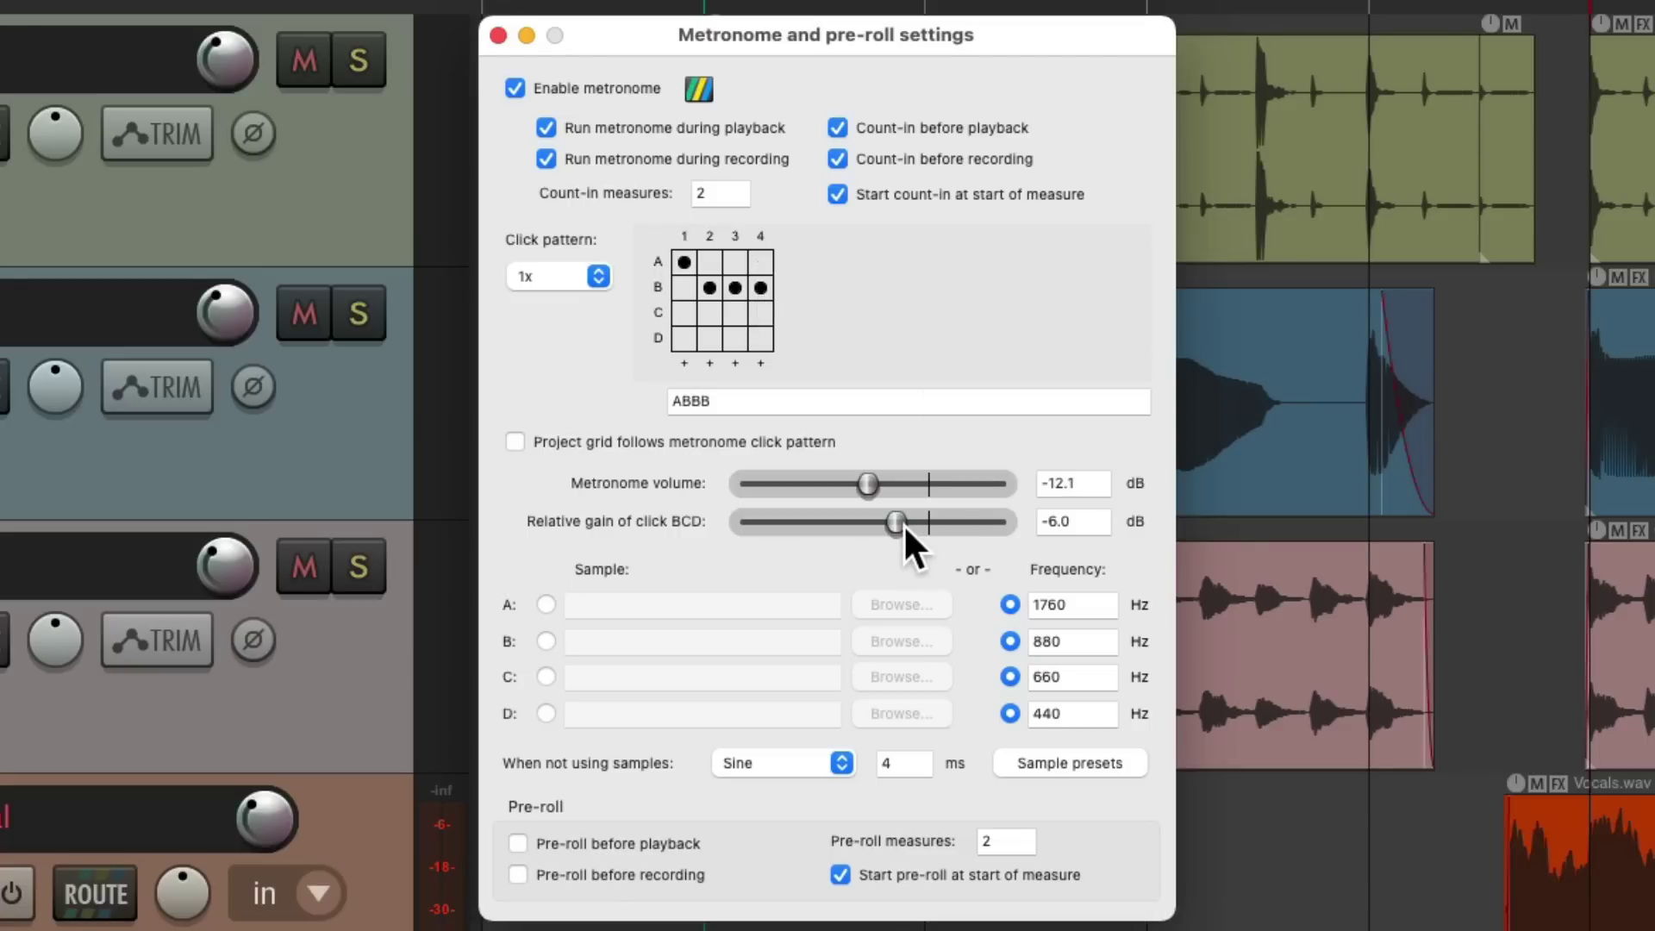
mouse_move(891, 525)
left_mouse_down()
mouse_move(841, 531)
mouse_move(893, 531)
left_mouse_up()
Try Triangle, Square and Sine + Square waveforms for the synthesized click
left_click(836, 761)
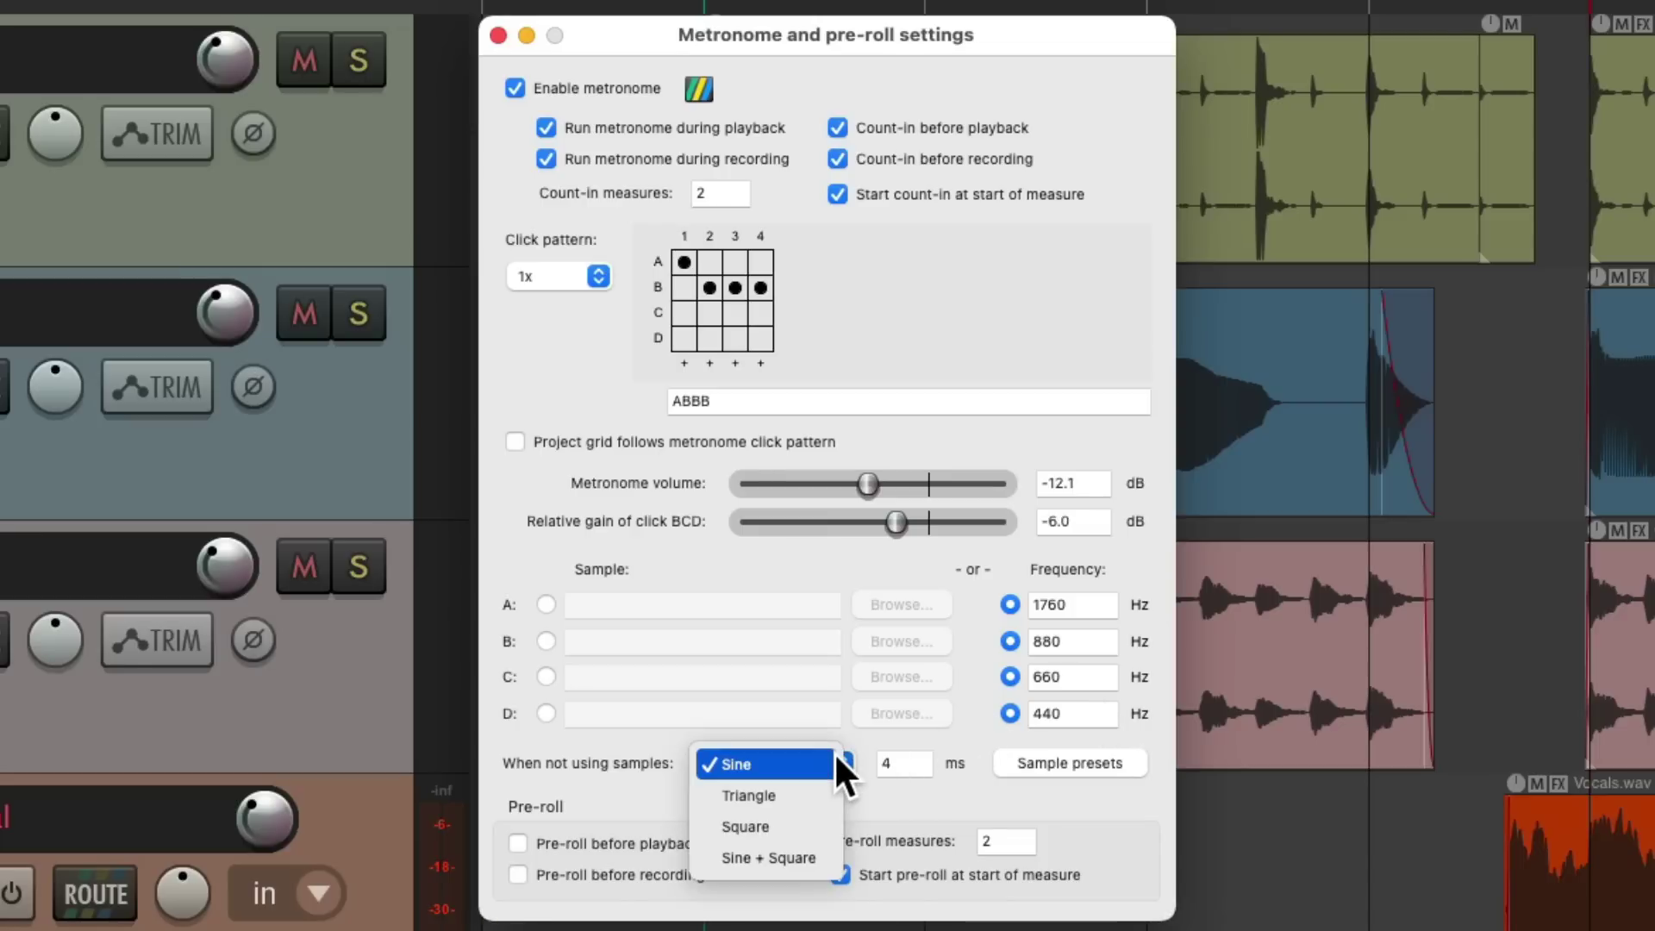
left_click(826, 786)
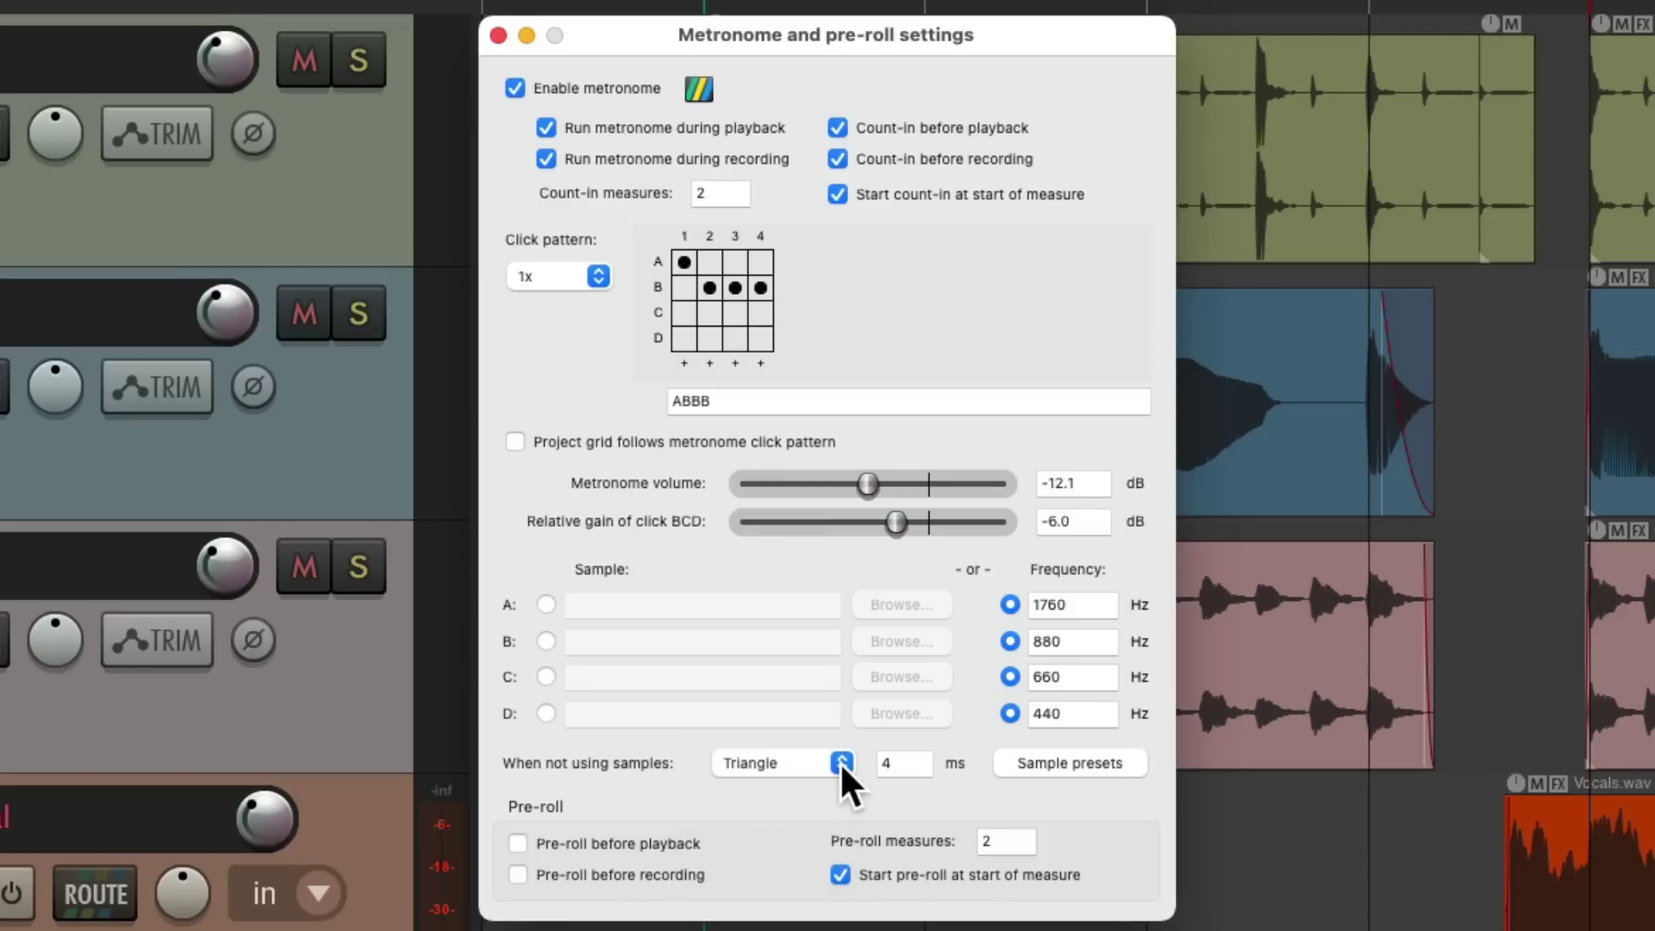
left_click(839, 762)
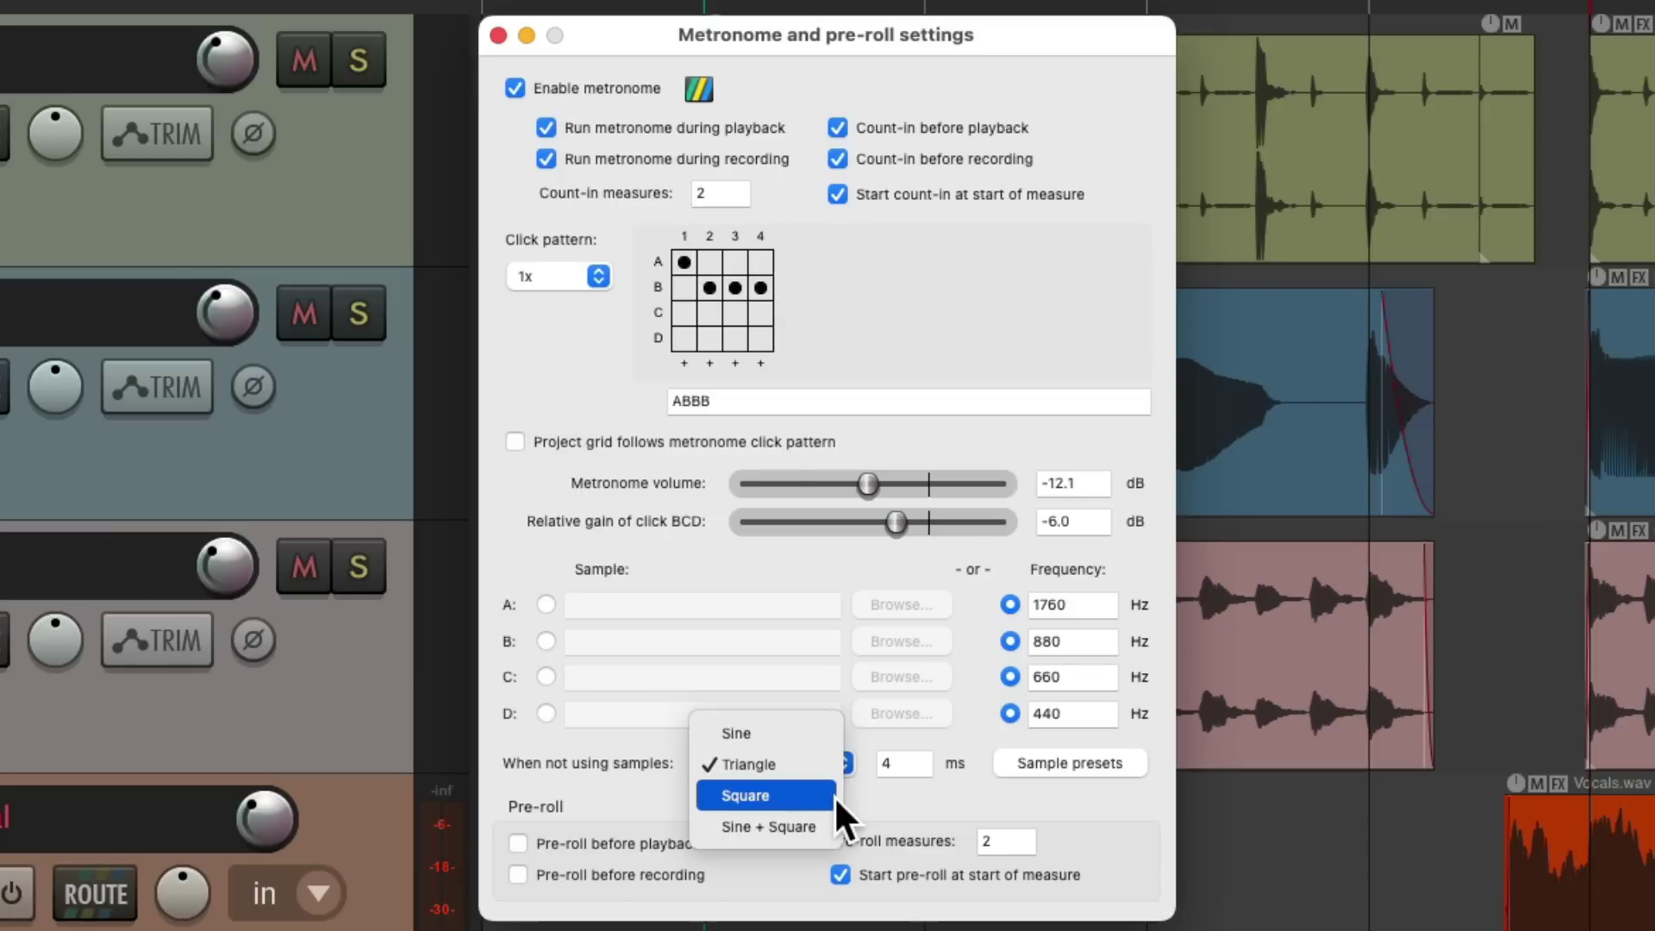
left_click(834, 795)
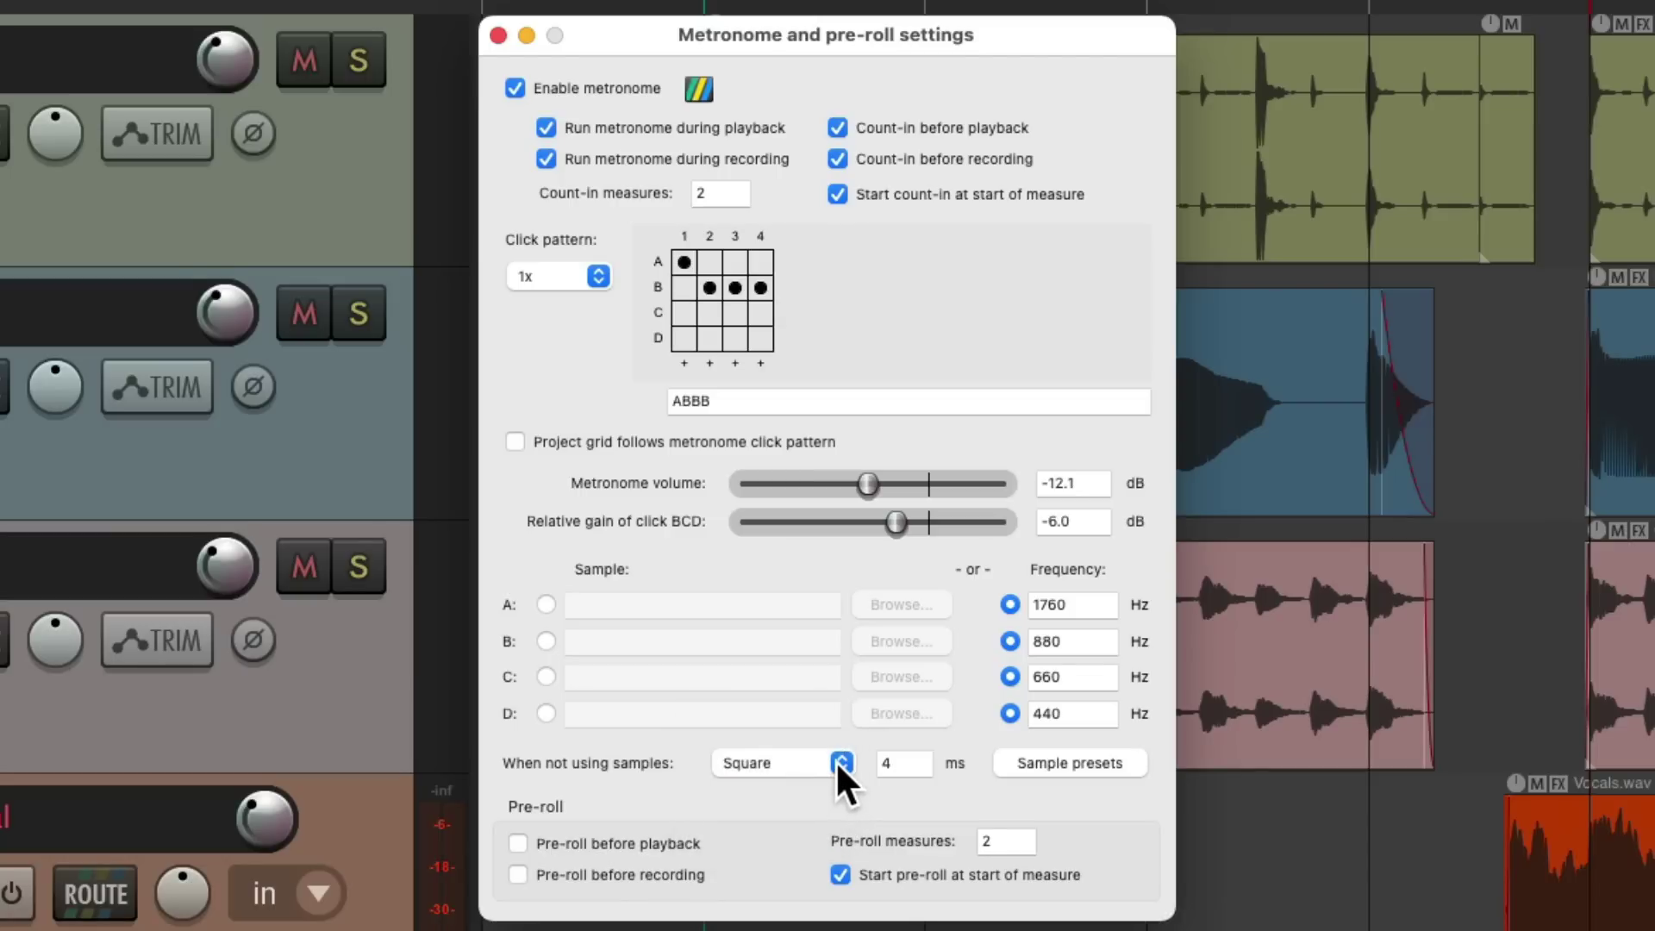
left_click(835, 759)
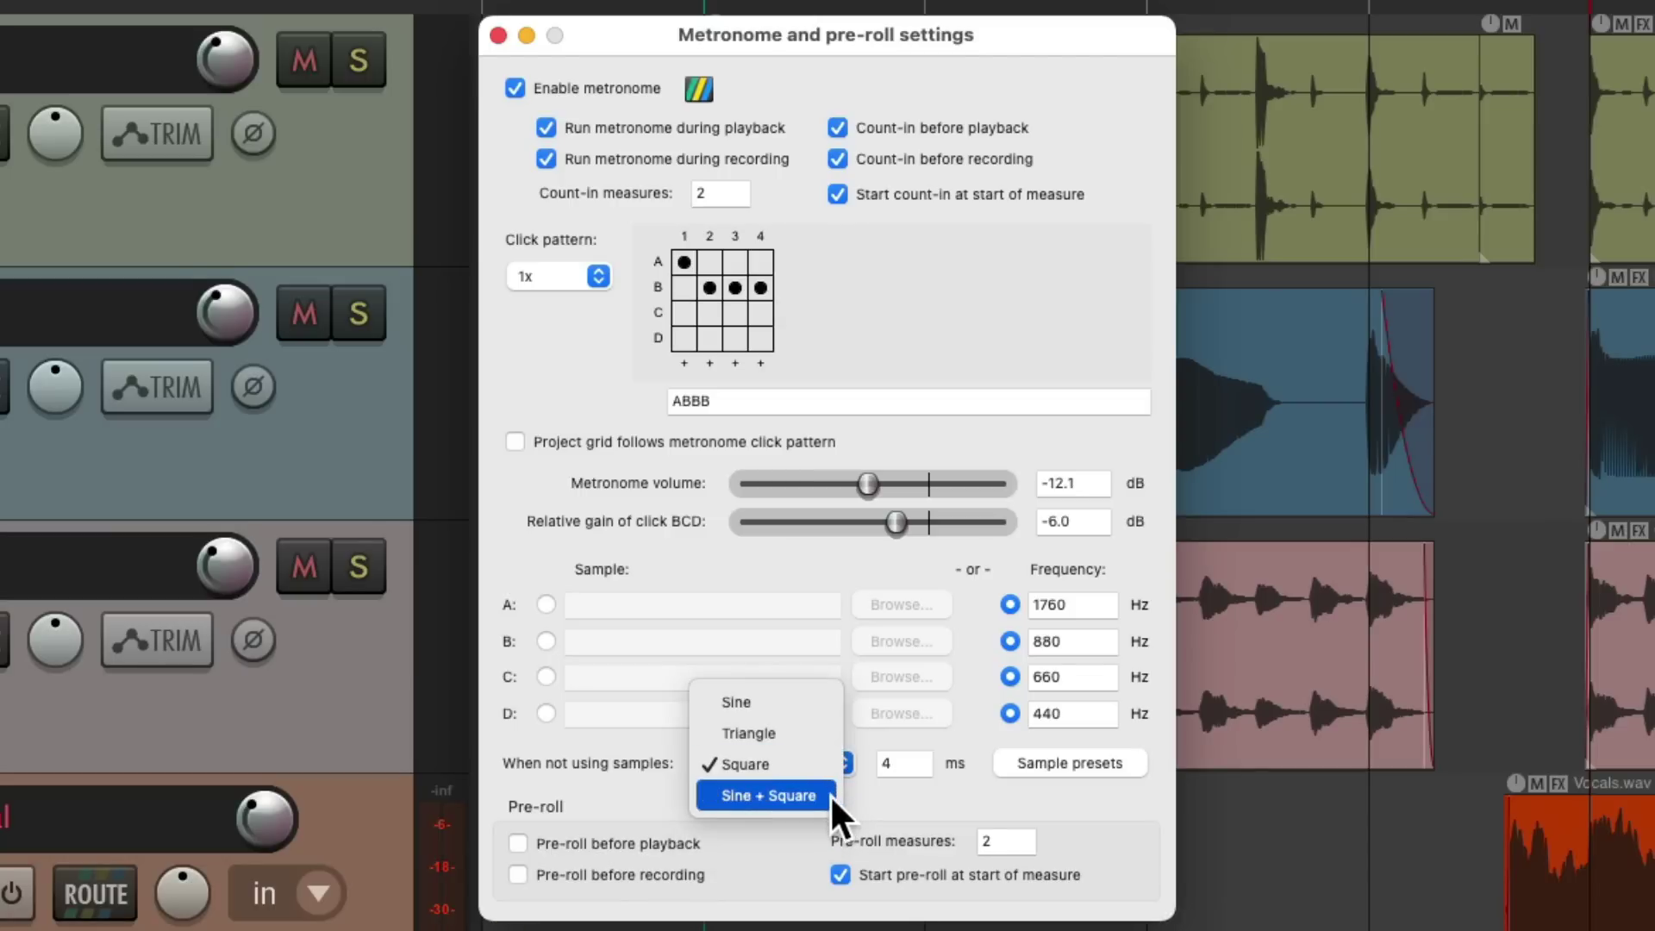
left_click(830, 793)
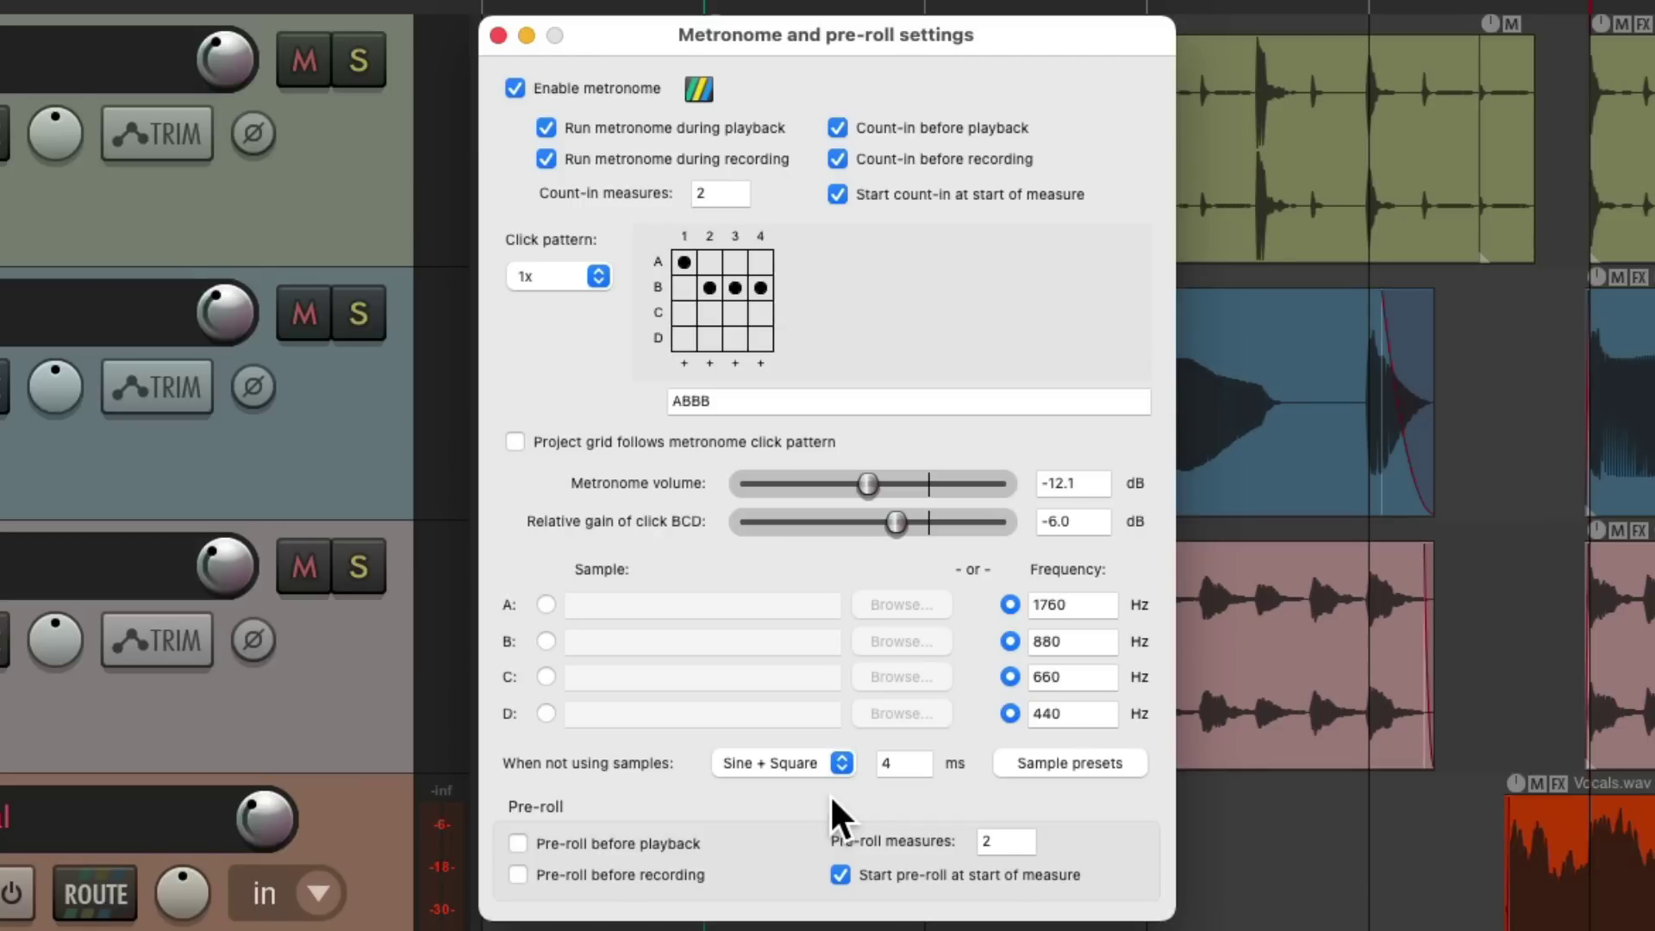
Return the waveform to Sine and set the click length to 32 ms
left_click(839, 763)
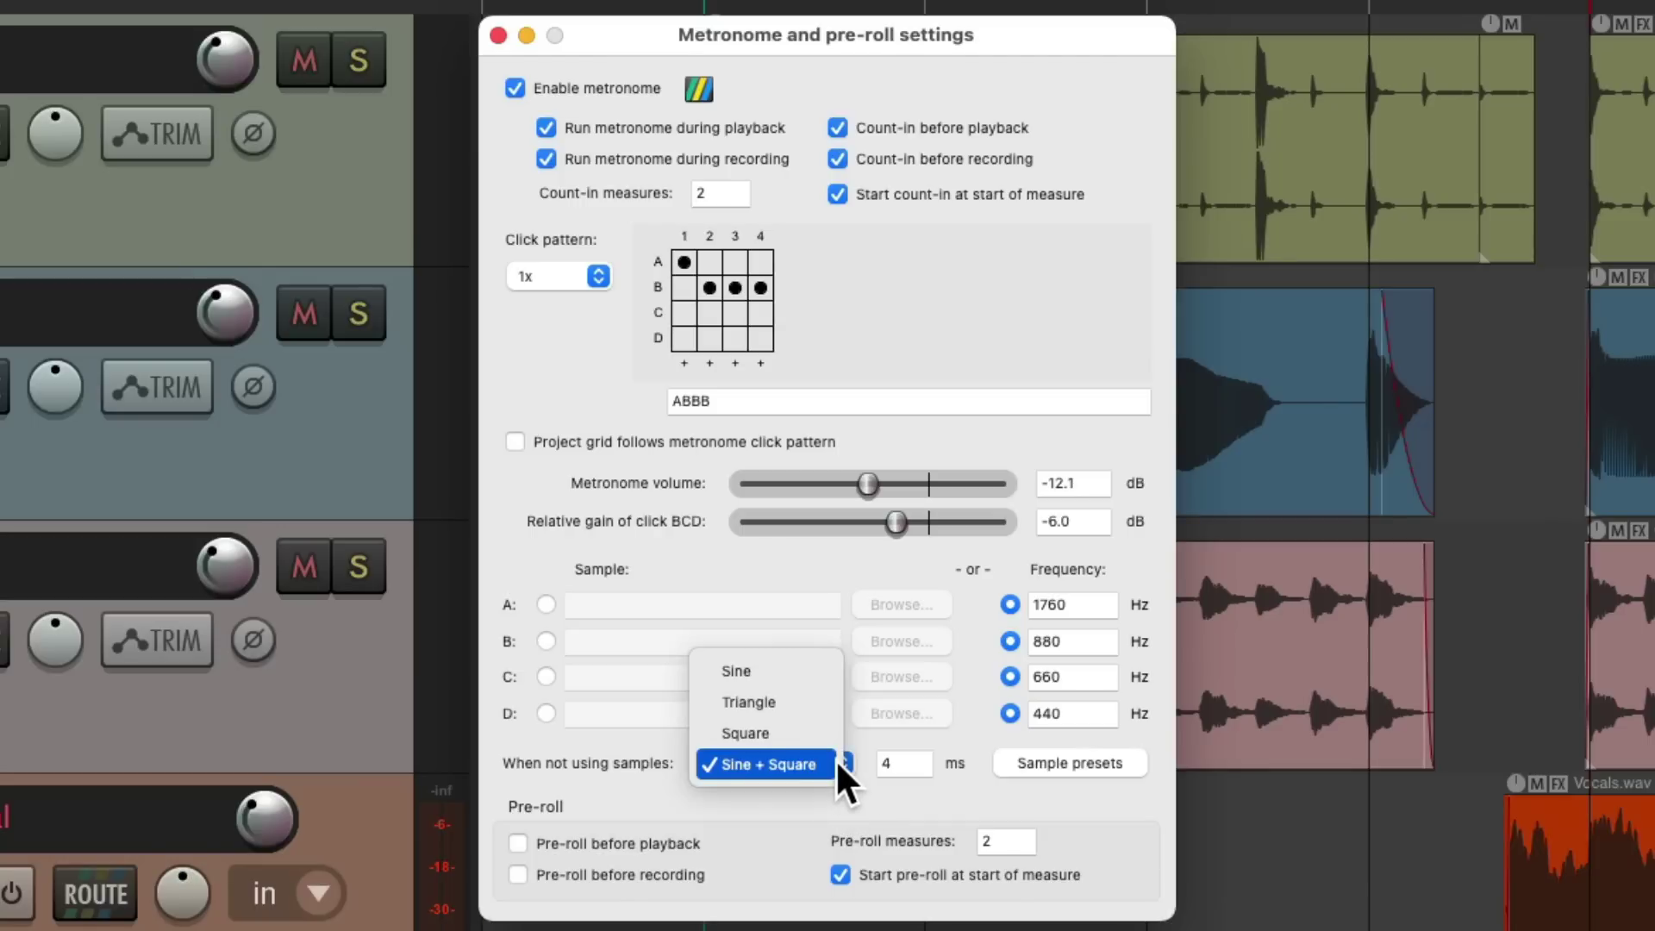
left_click(826, 670)
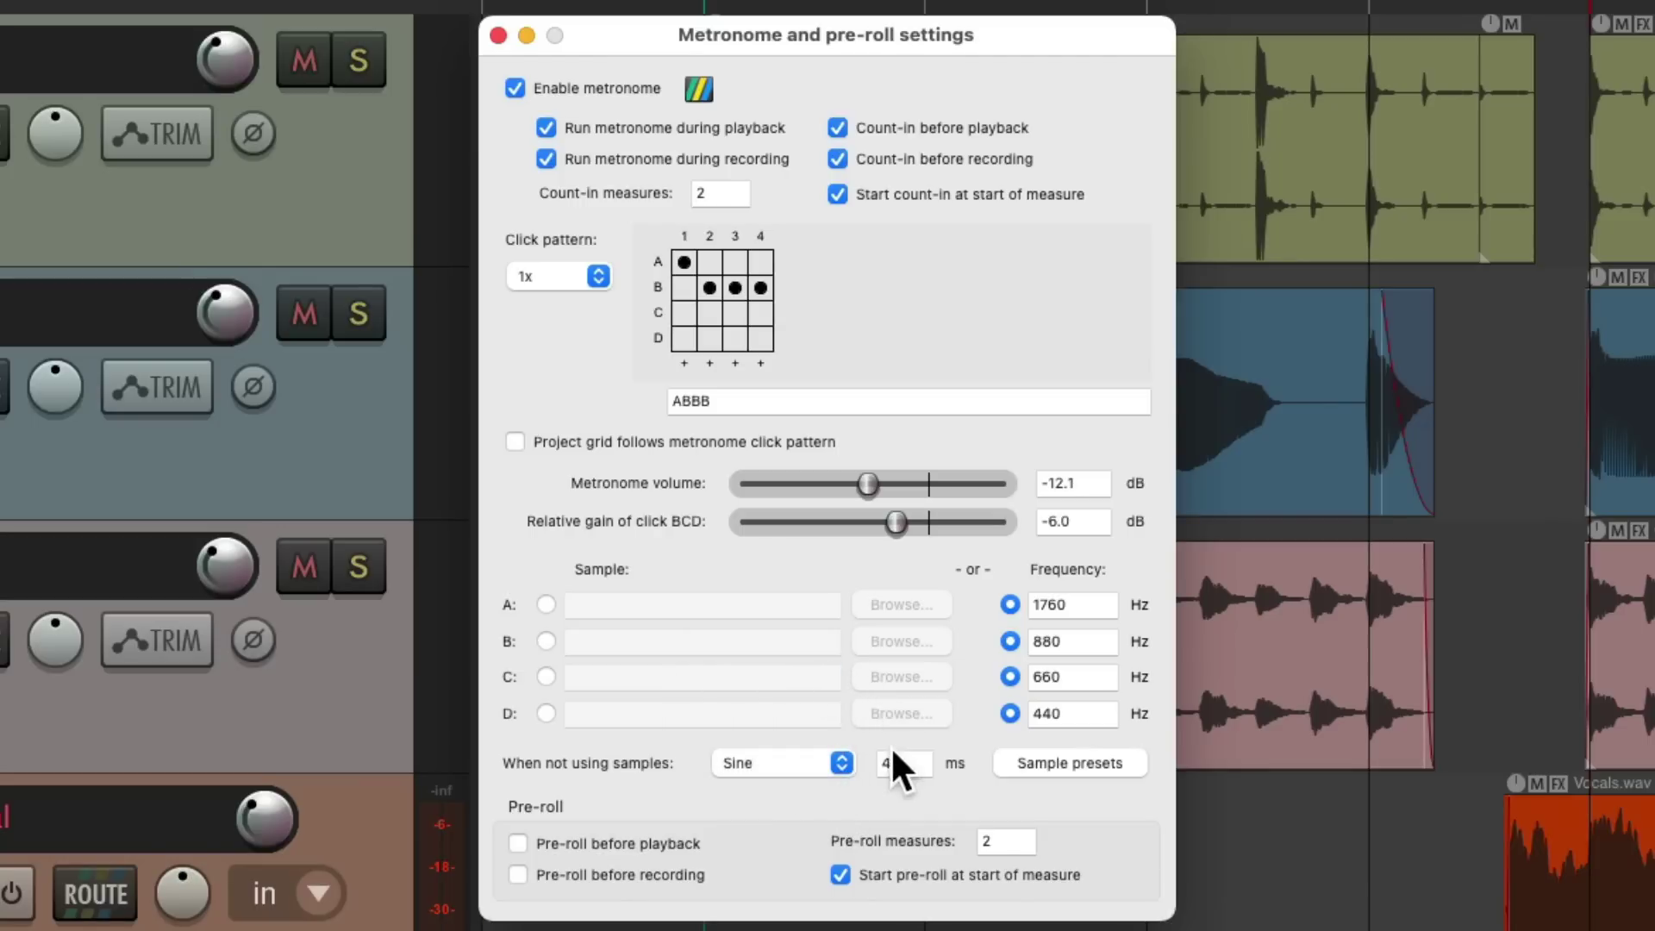
type("32")
key("Return")
Set click frequencies A–D to 3200, 1600, 800 and 400 Hz with a Square waveform
double_click(1085, 600)
type("3200")
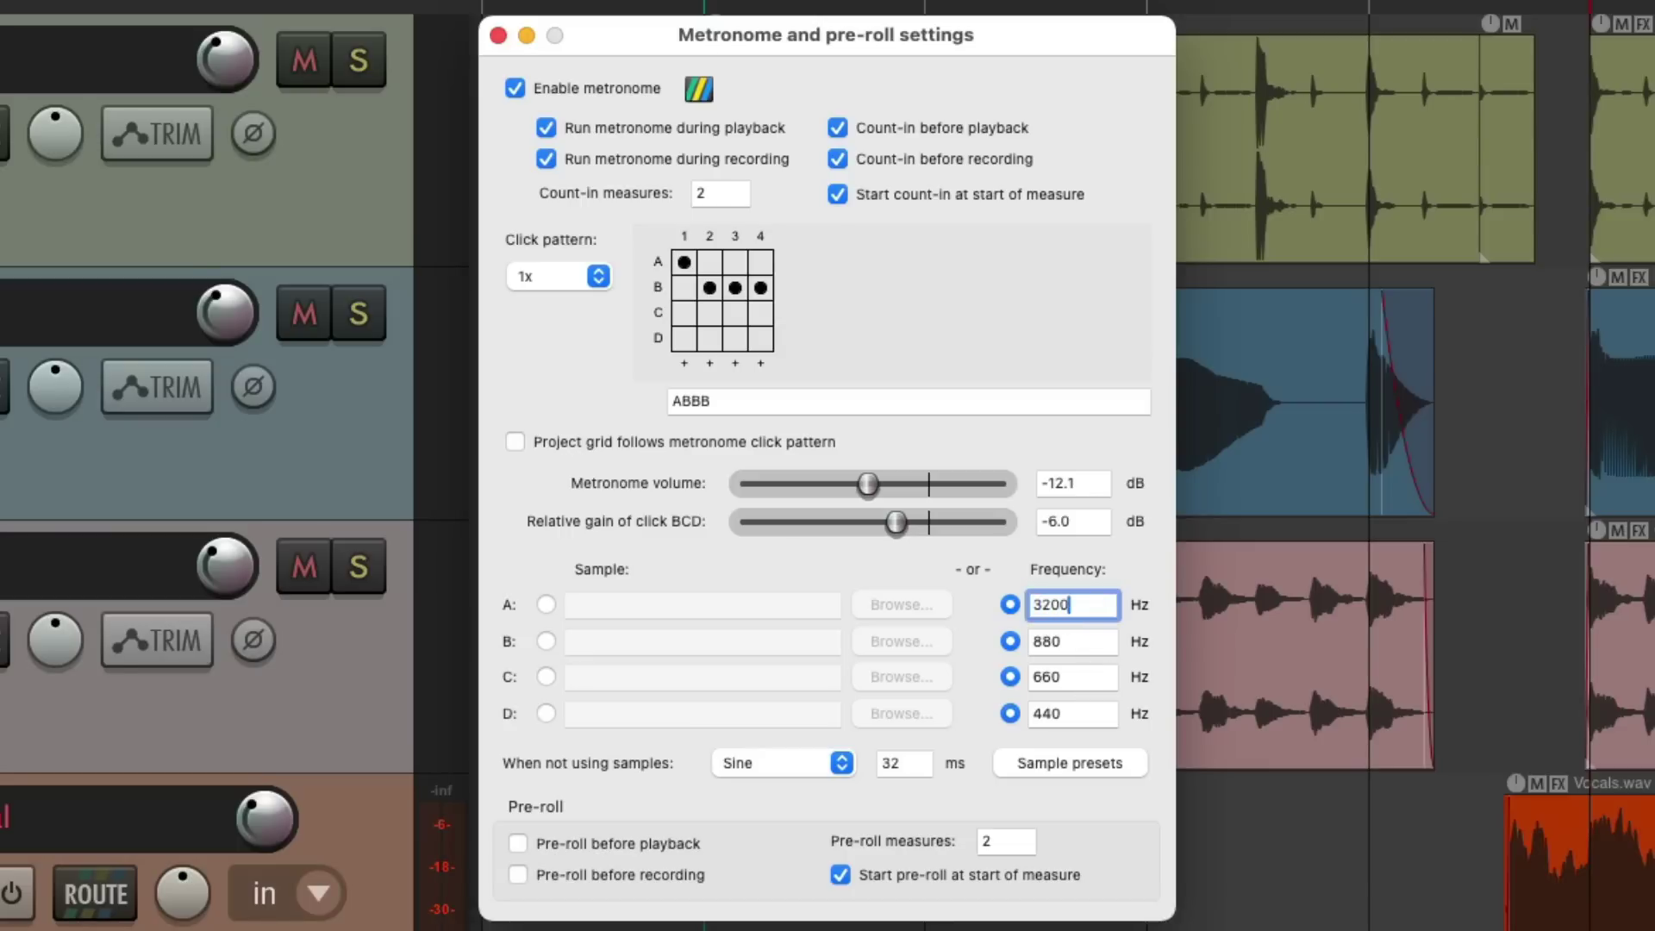
key("Tab")
type("1600")
key("Tab")
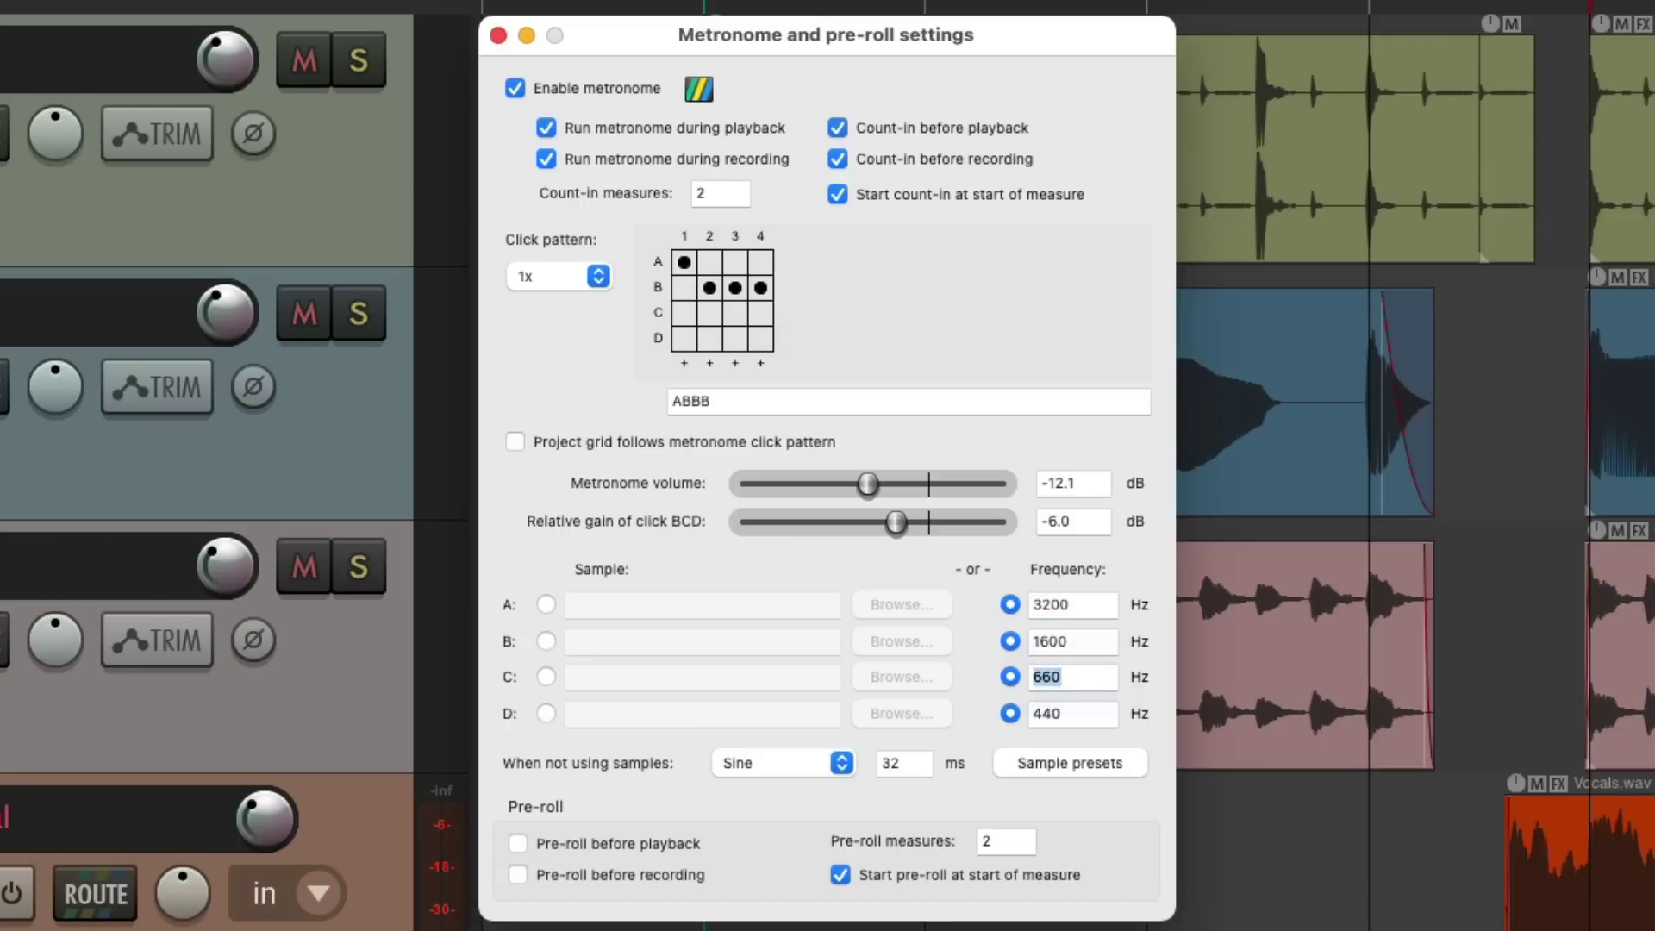
type("800")
key("Tab")
type("400")
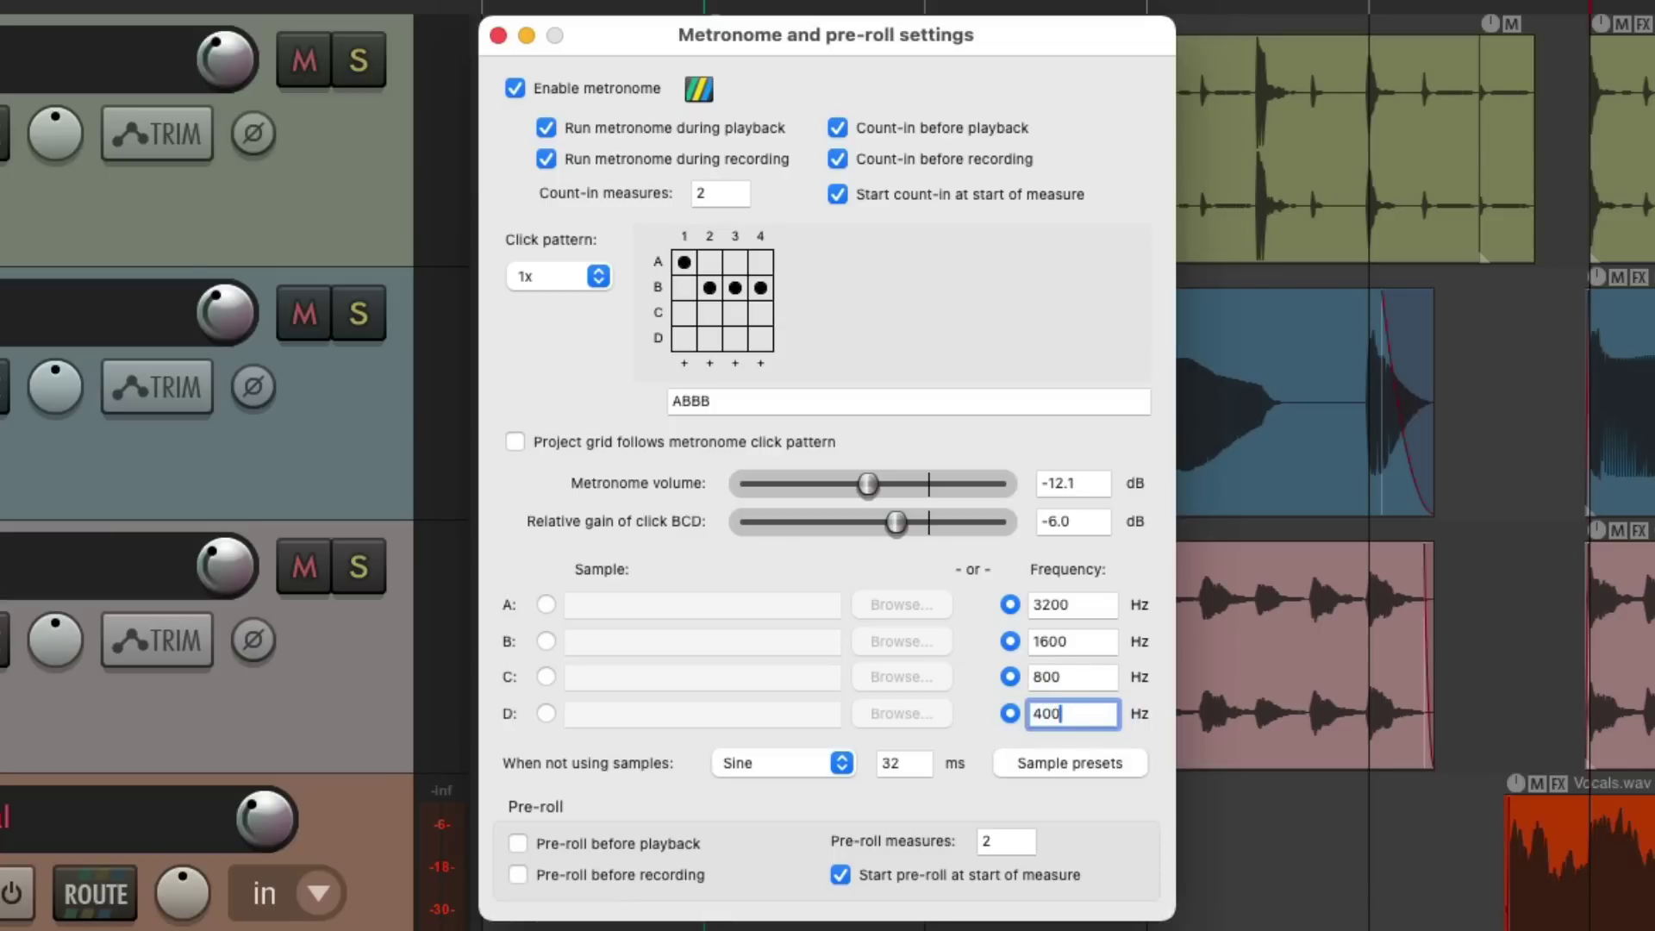
key("Return")
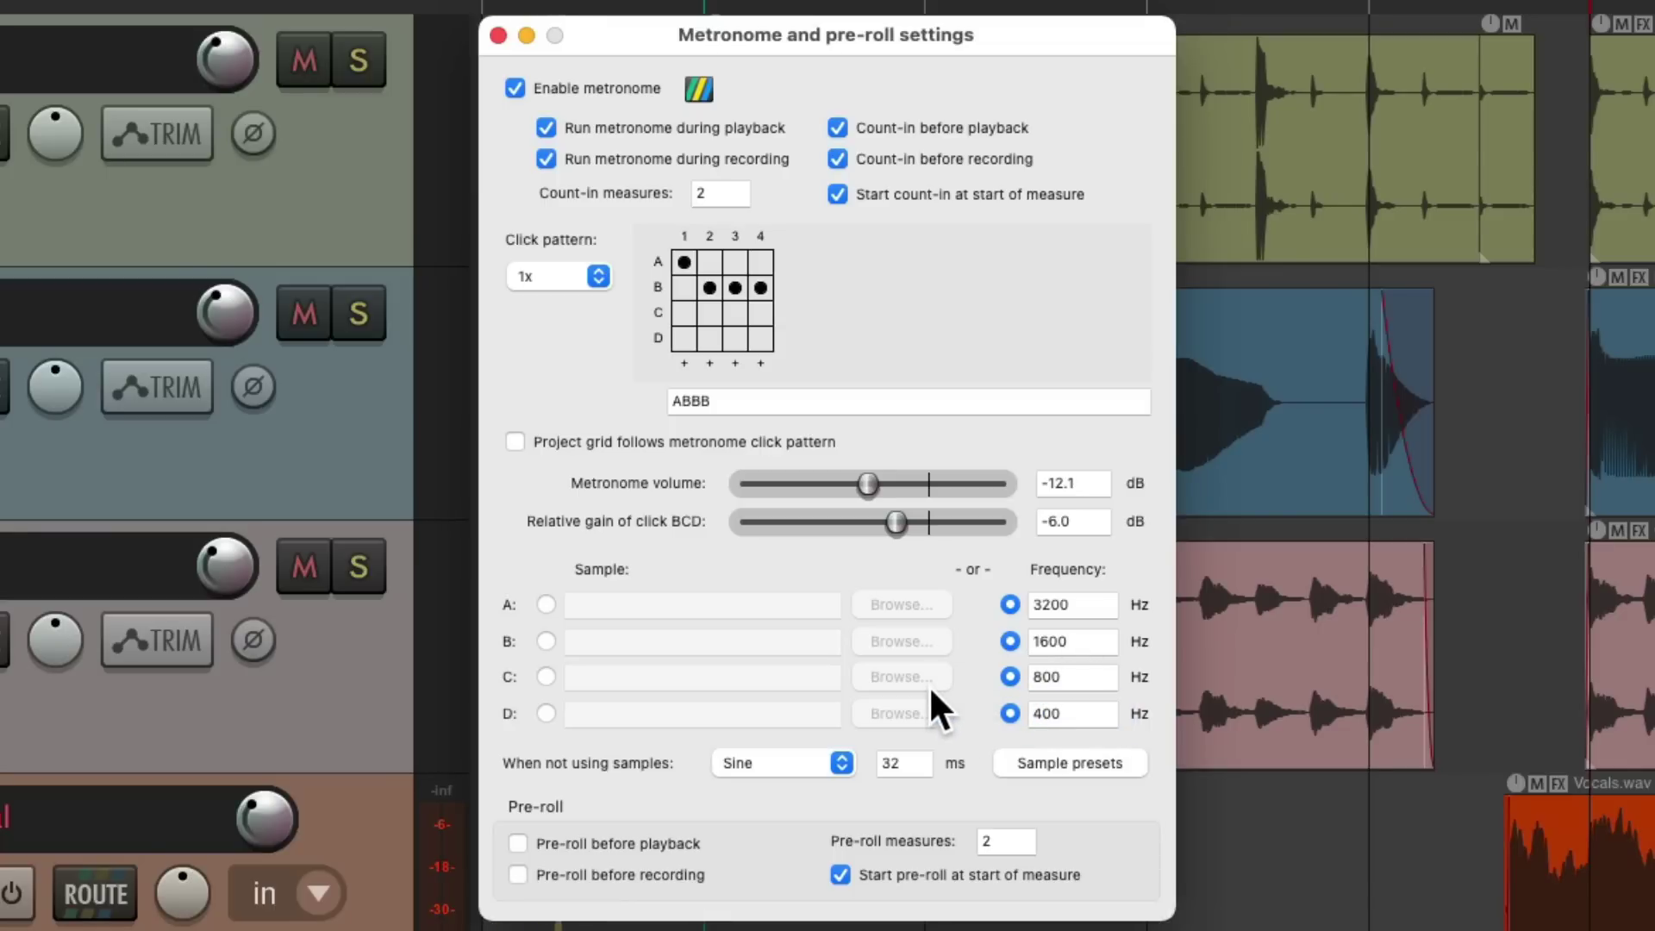
left_click(844, 758)
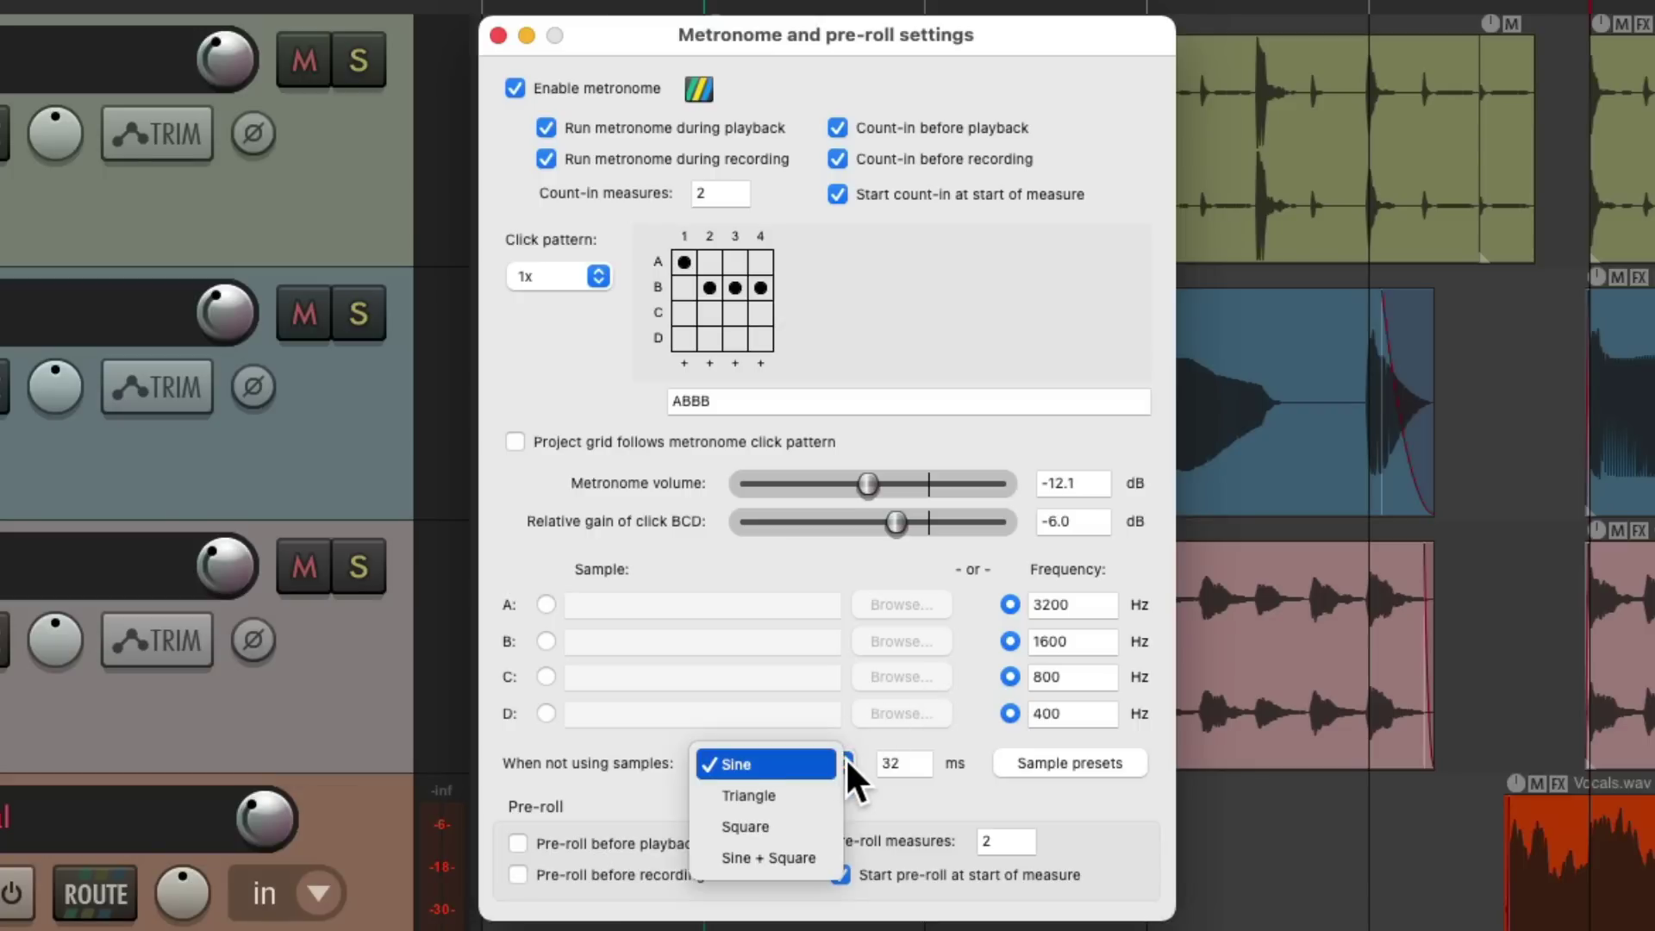
left_click(825, 825)
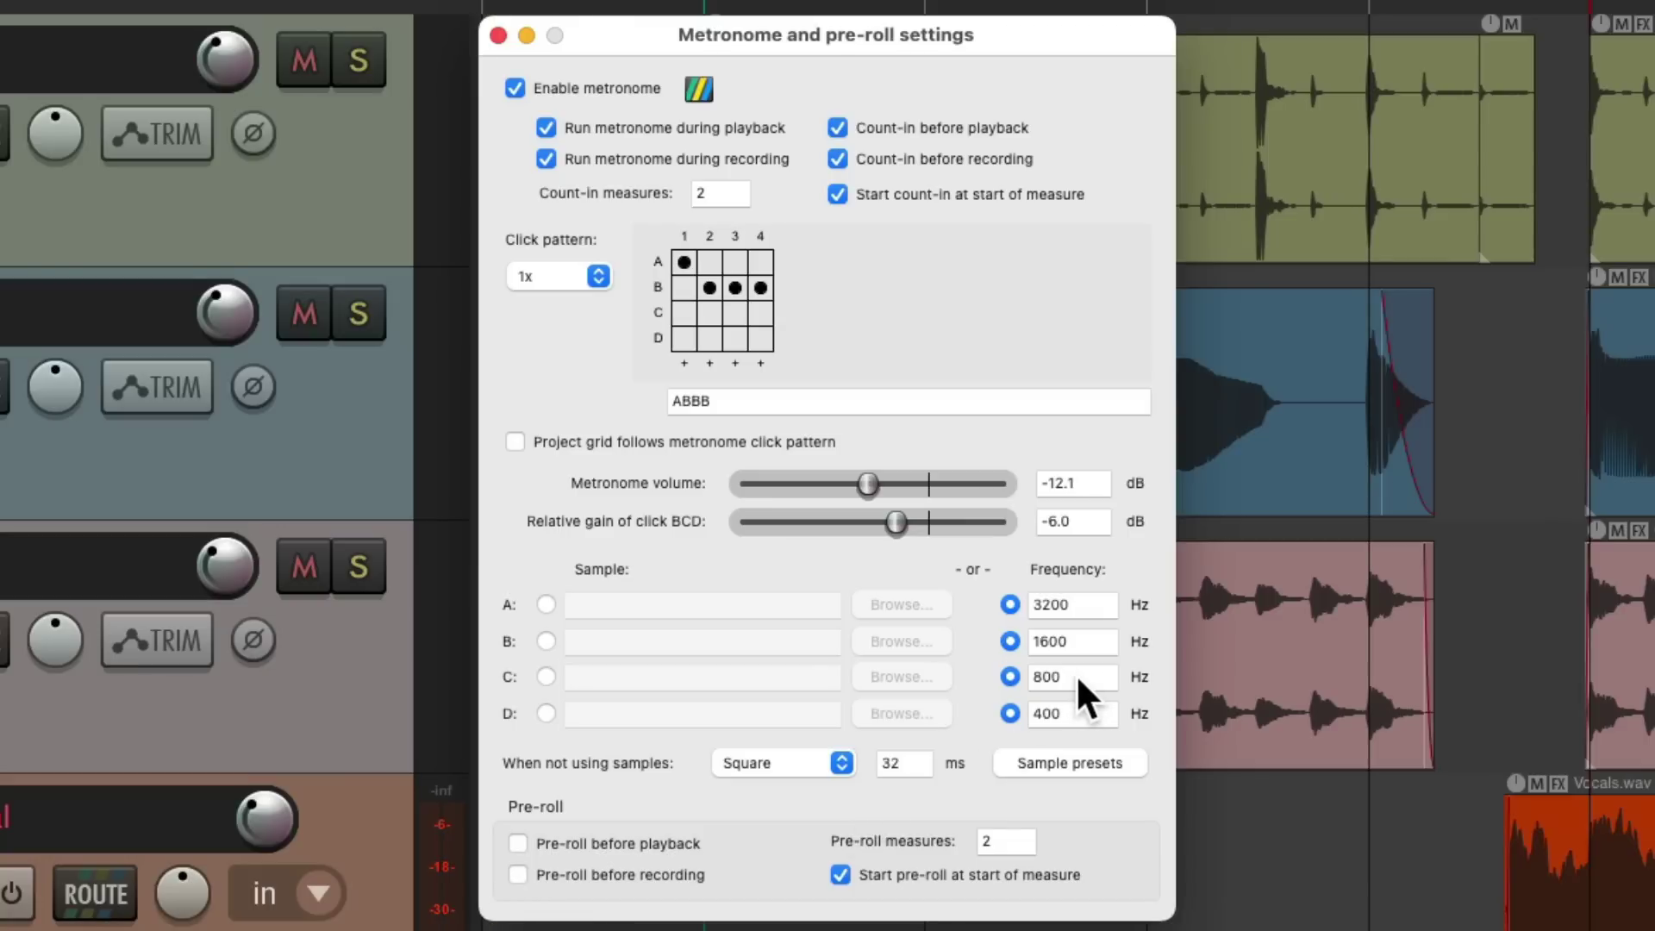
Save the current click sounds as the sample preset 'High Square Wave'
left_click(1094, 764)
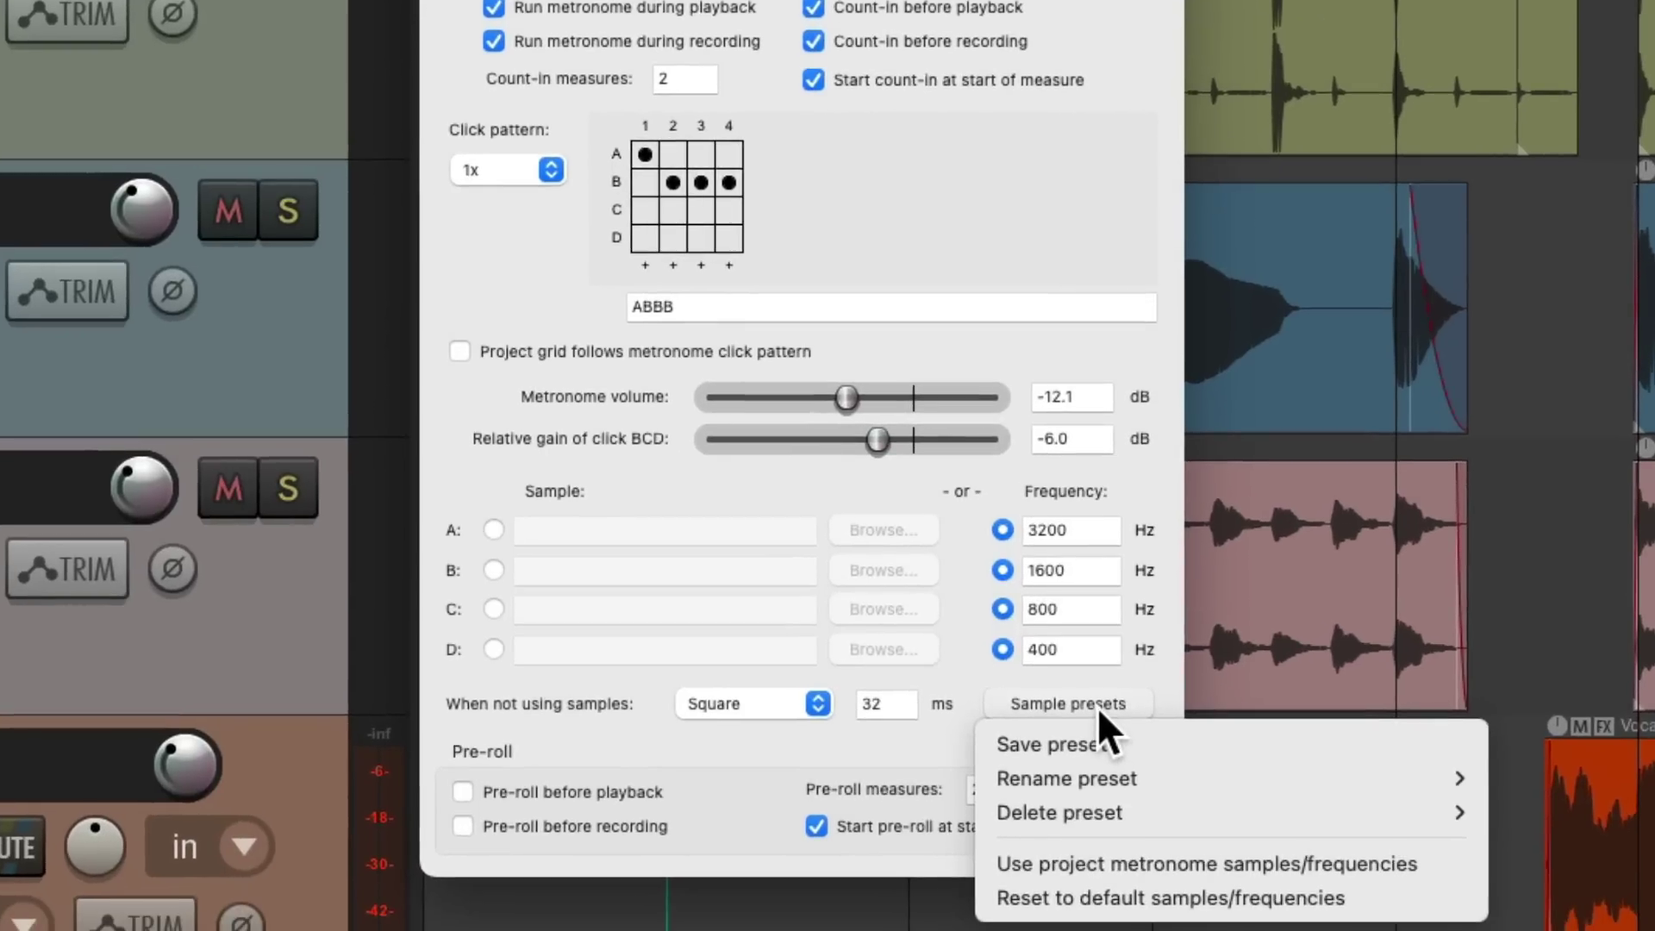
left_click(1098, 742)
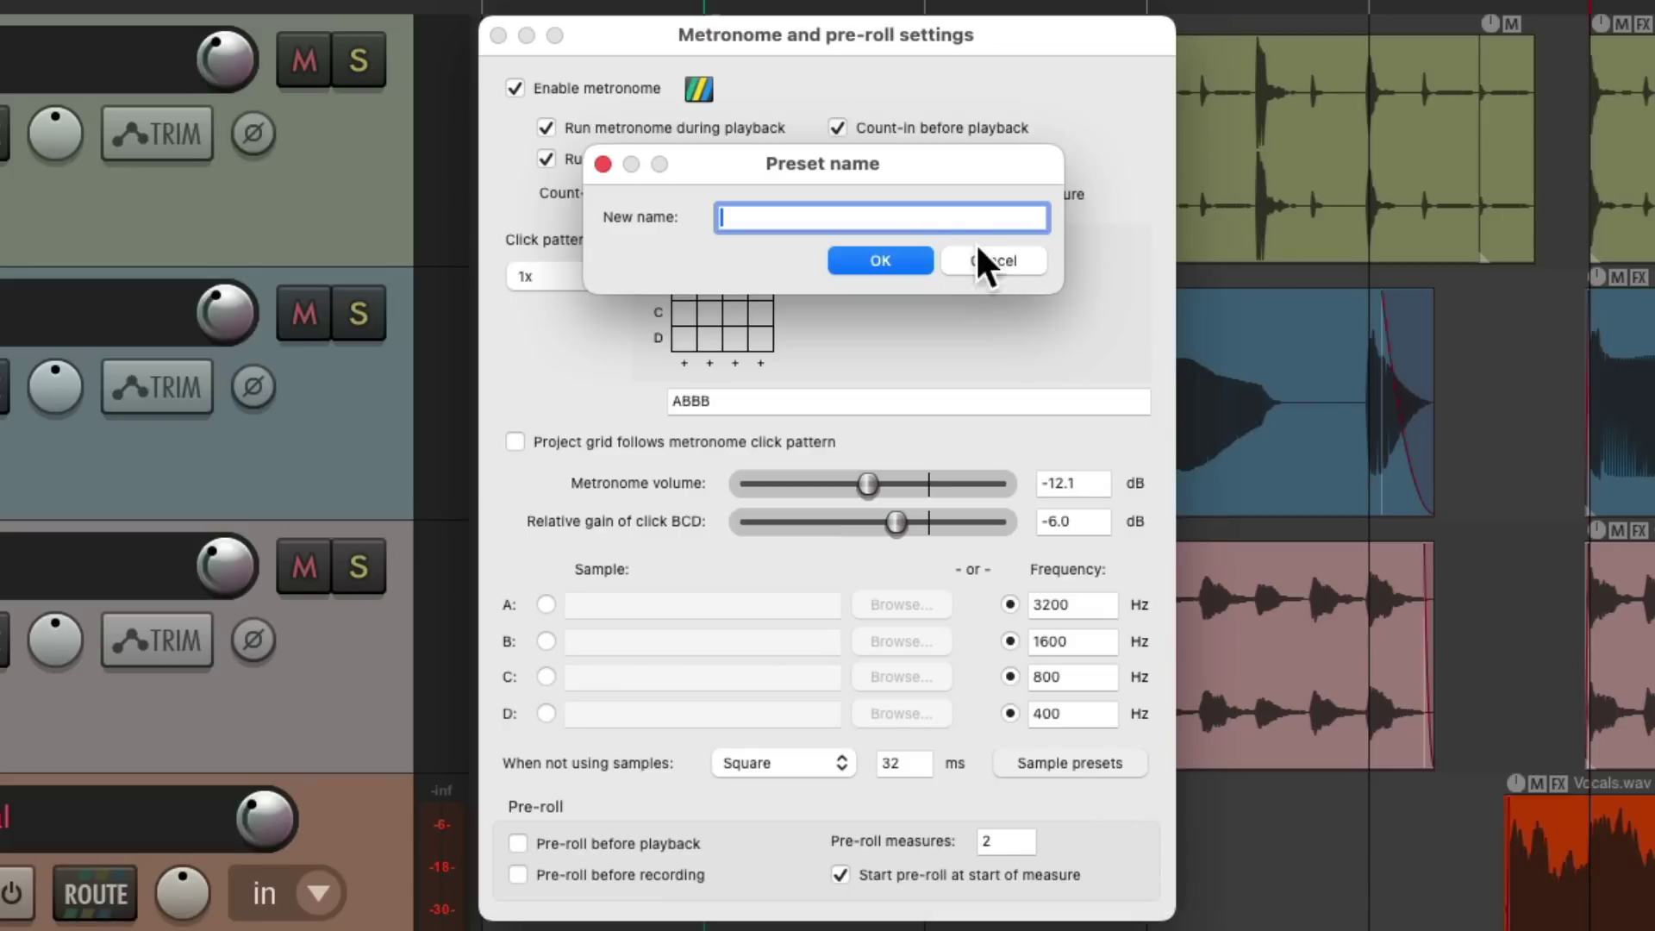
type("High Square Wave")
key("Return")
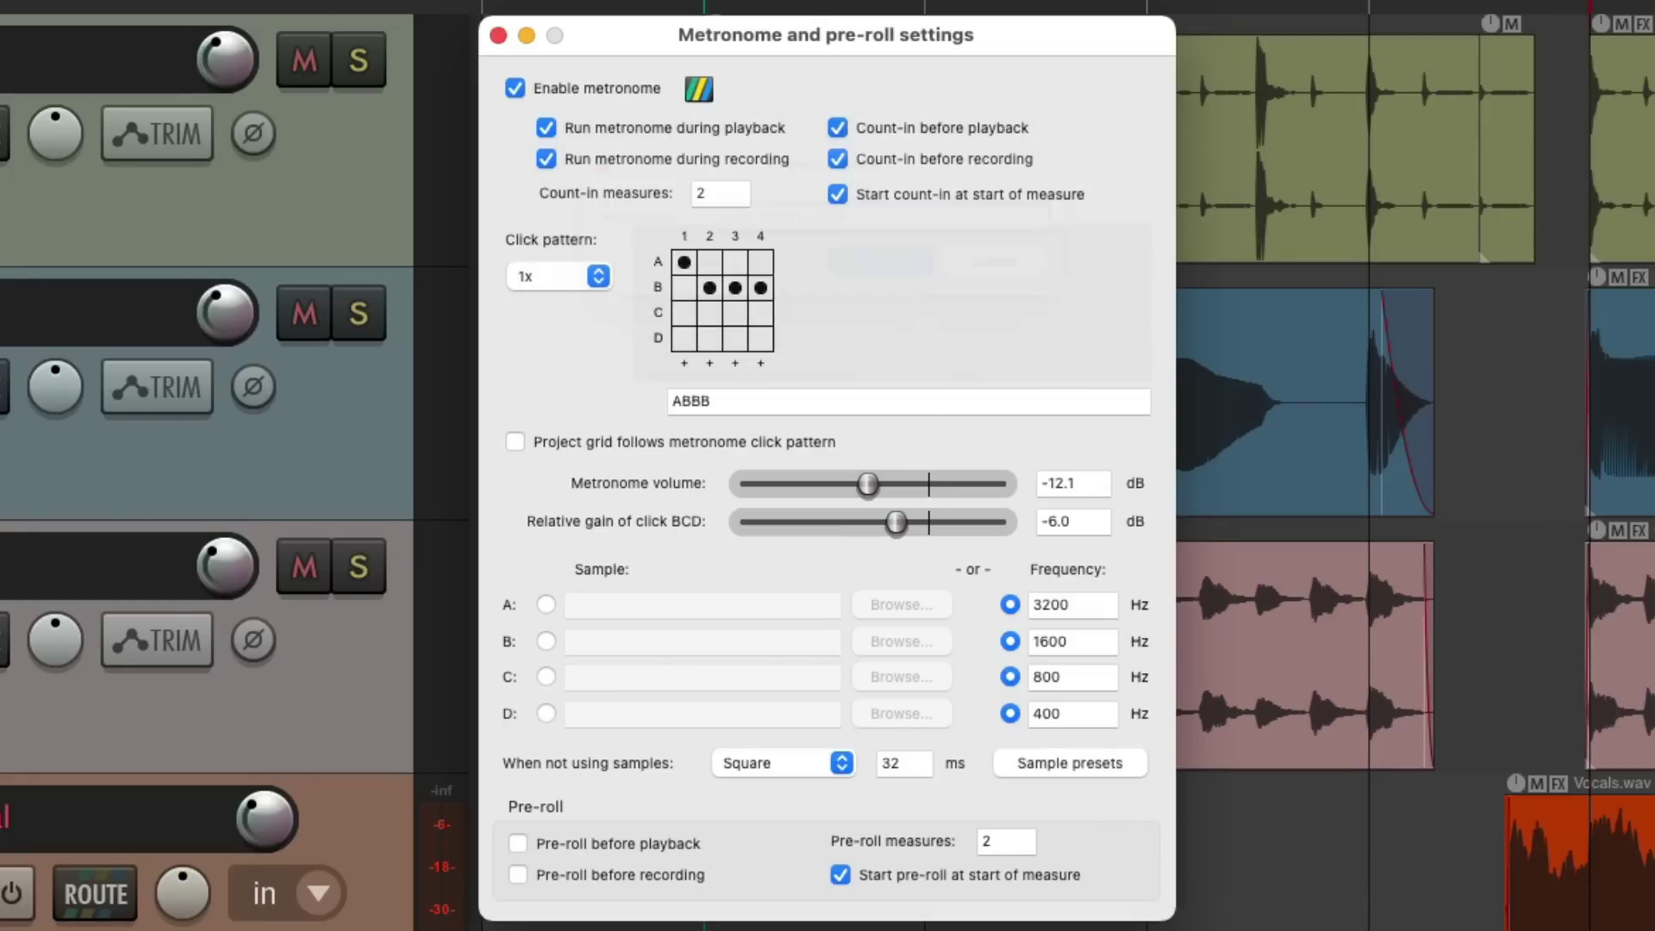
Reset the click sounds to defaults, then reload the High Square Wave preset
left_click(1057, 759)
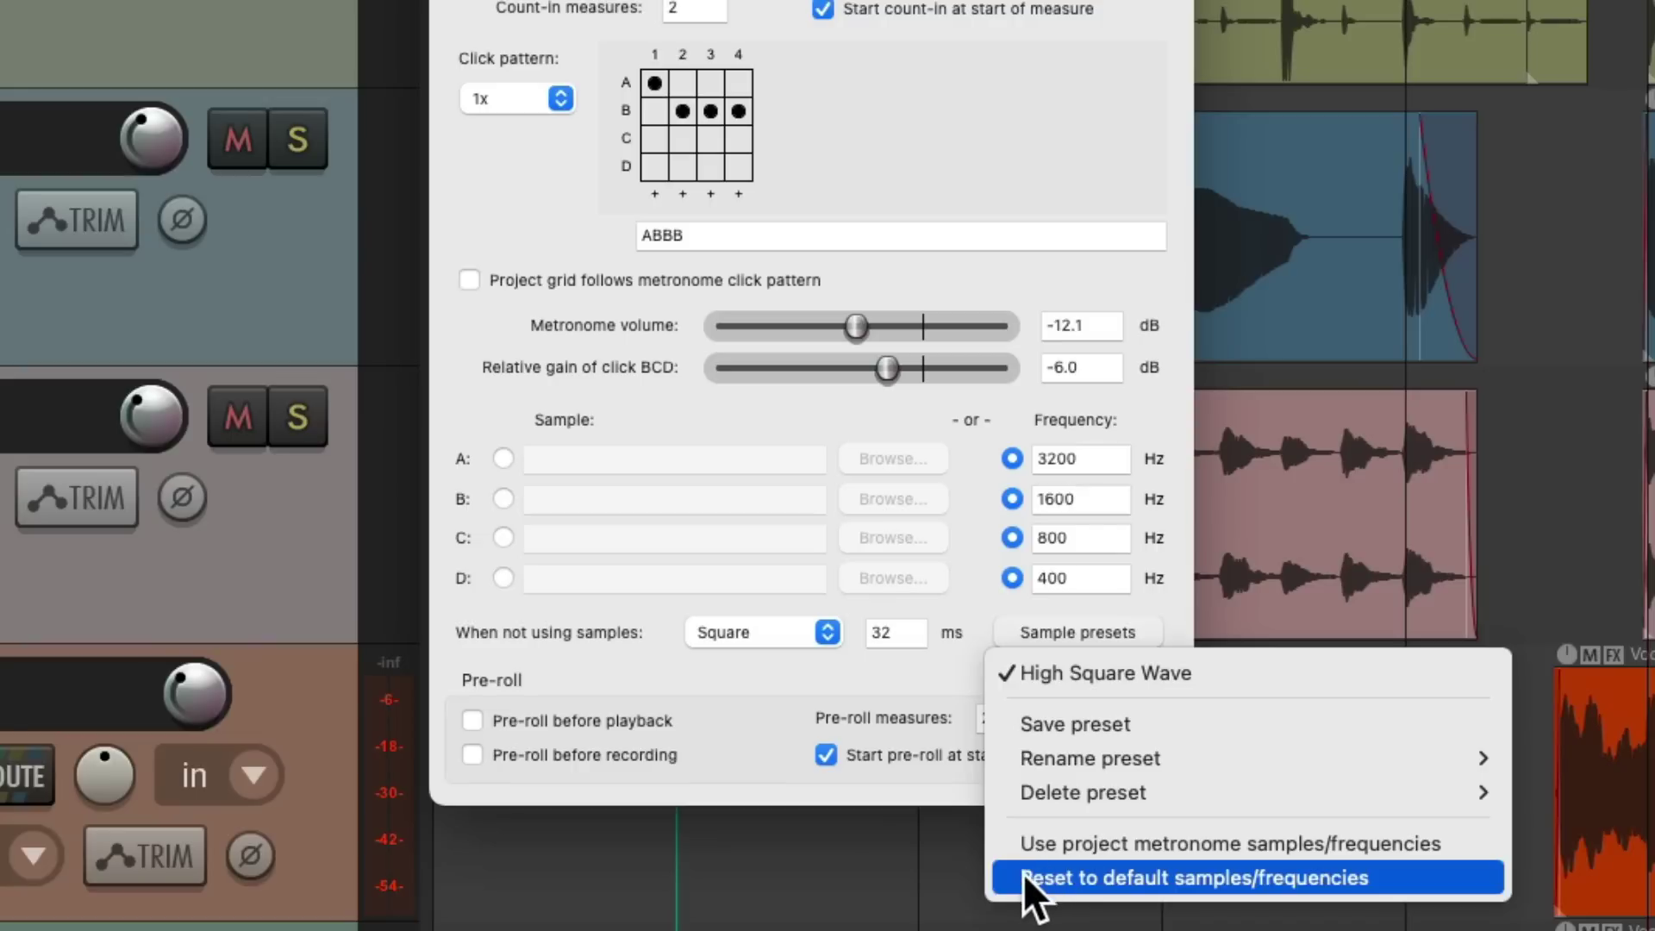
left_click(1022, 876)
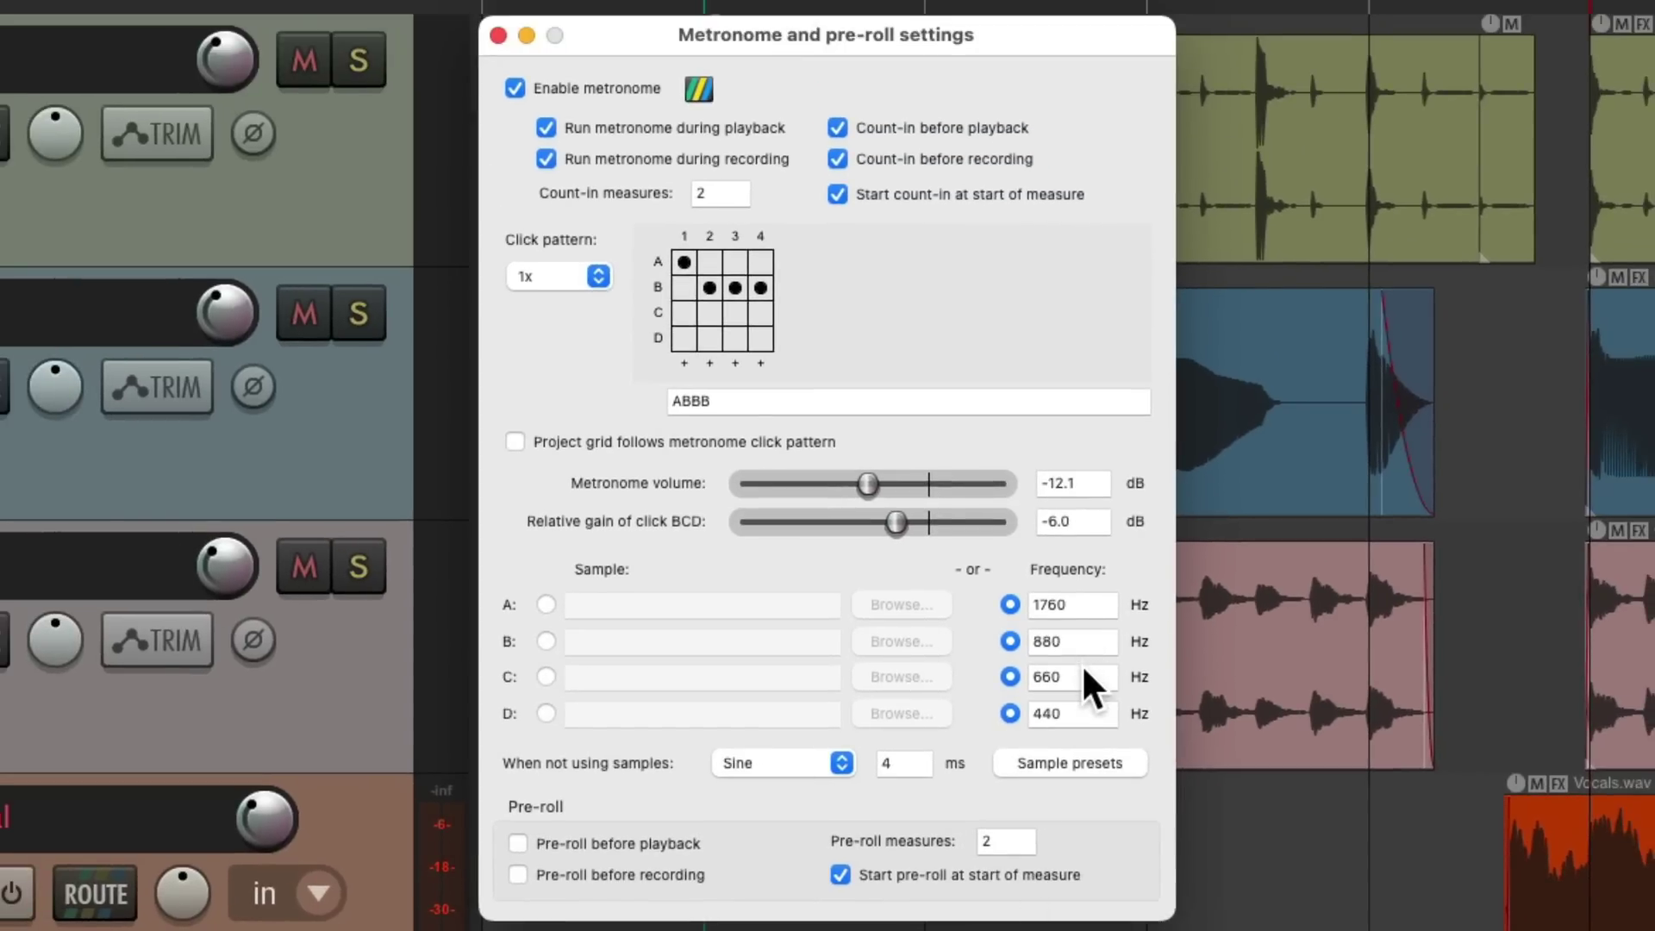
left_click(1077, 757)
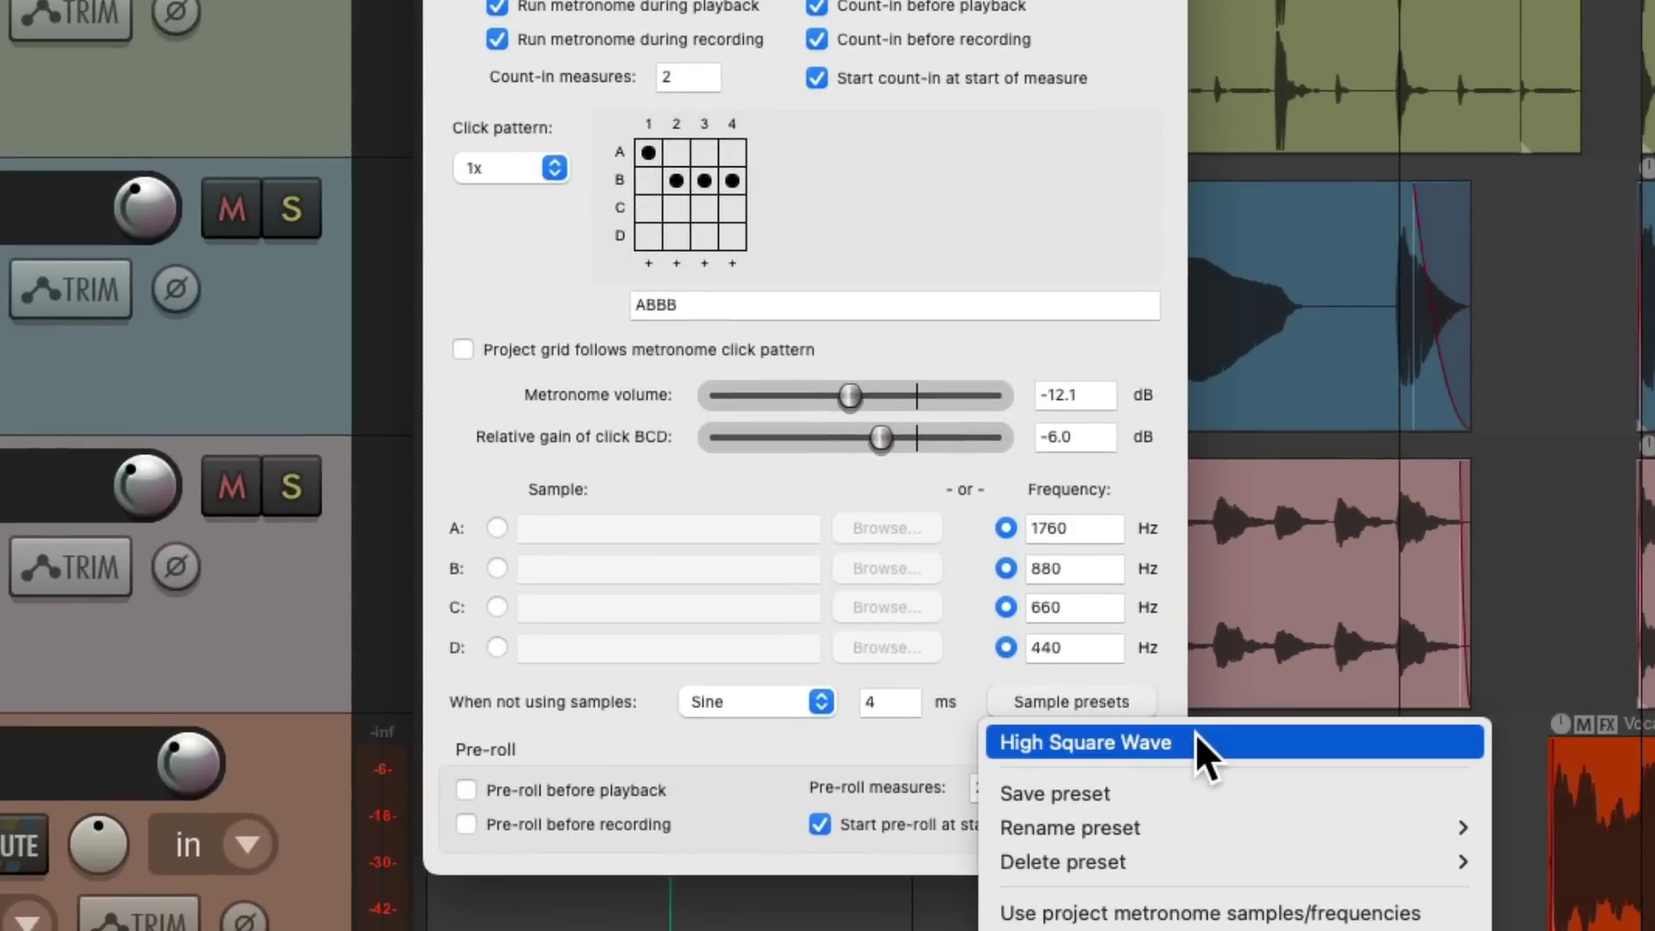
left_click(1196, 739)
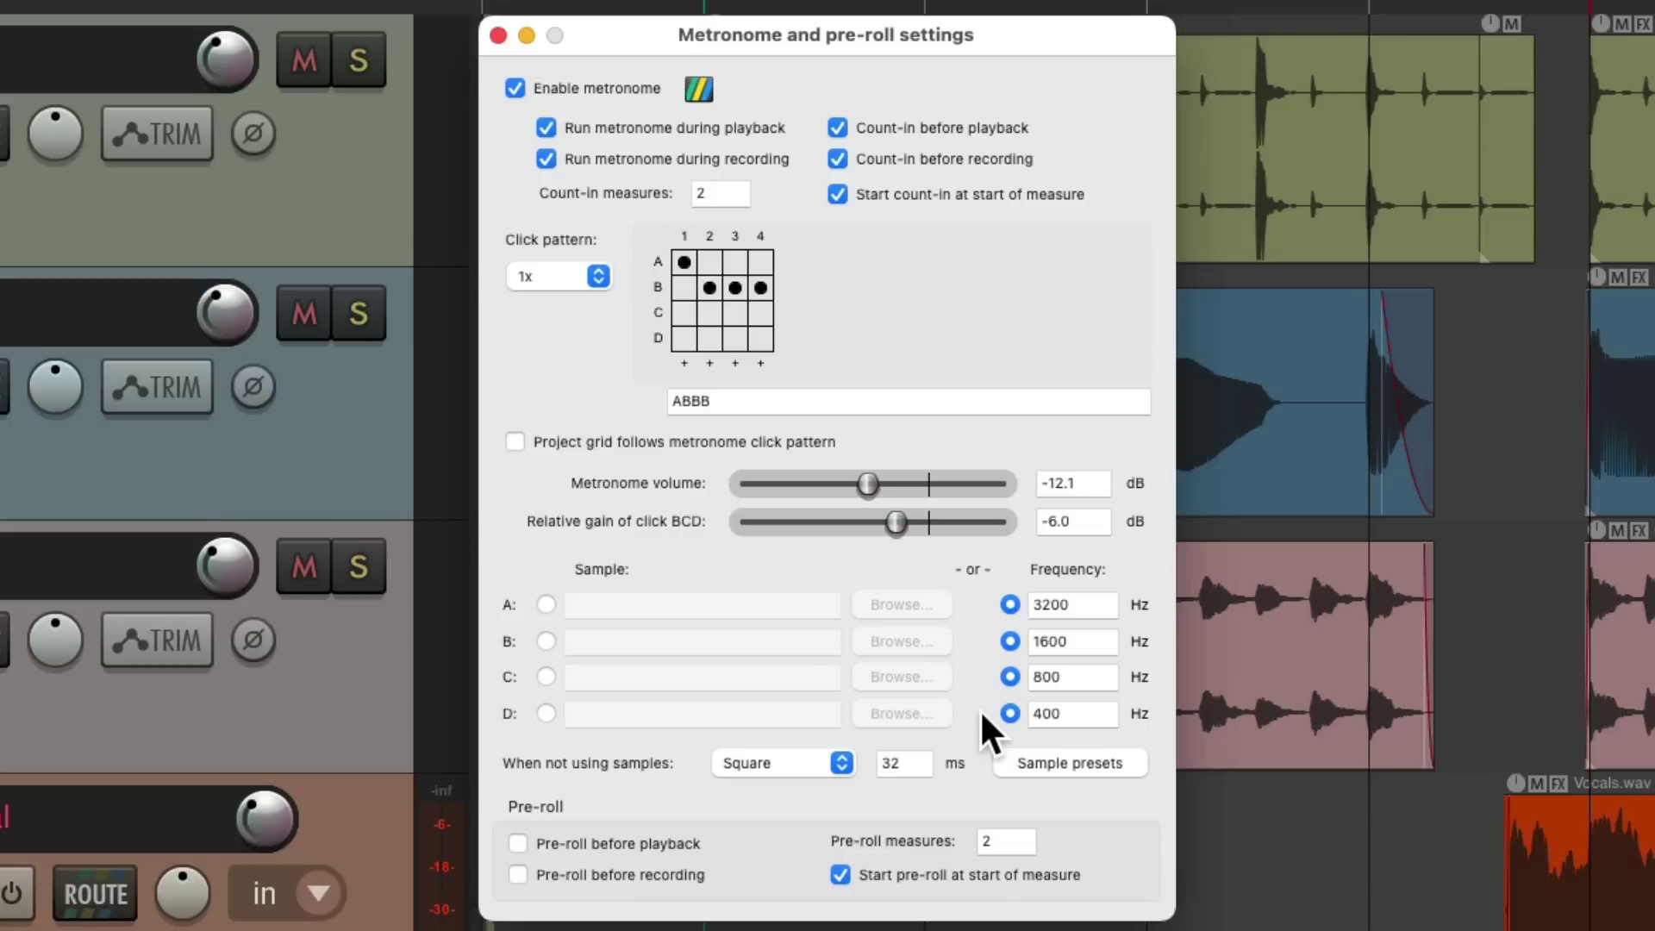
Put beat 3 on click C, reset sounds to defaults, and reapply High Square Wave
left_click(735, 313)
left_click(1026, 752)
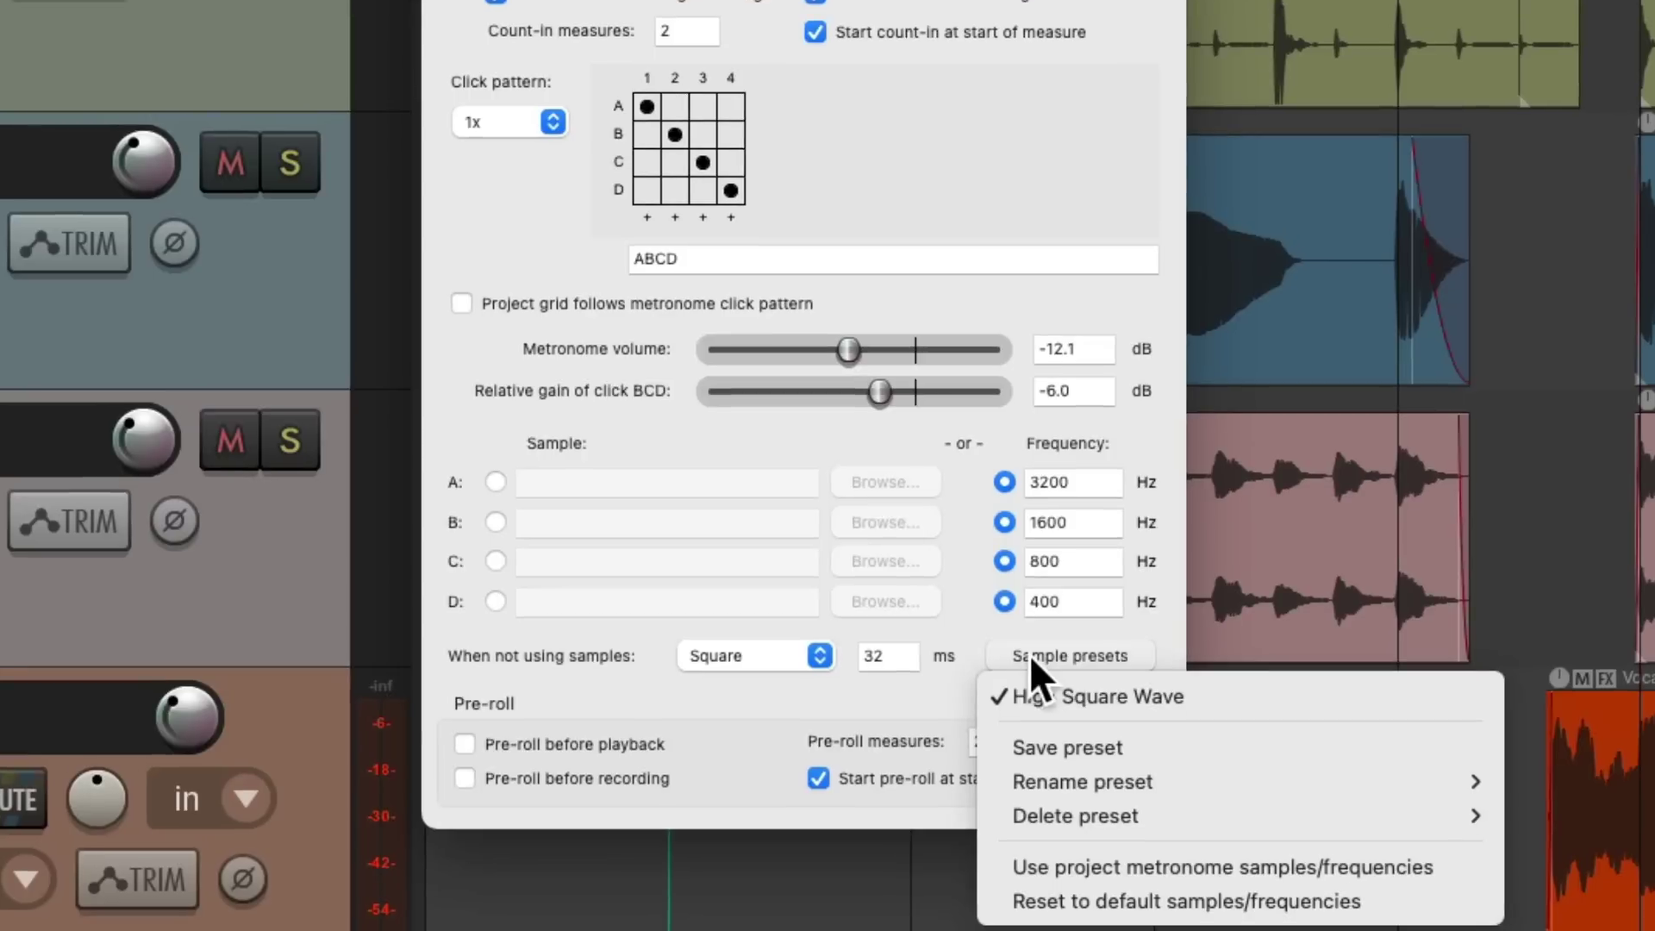
left_click(1046, 870)
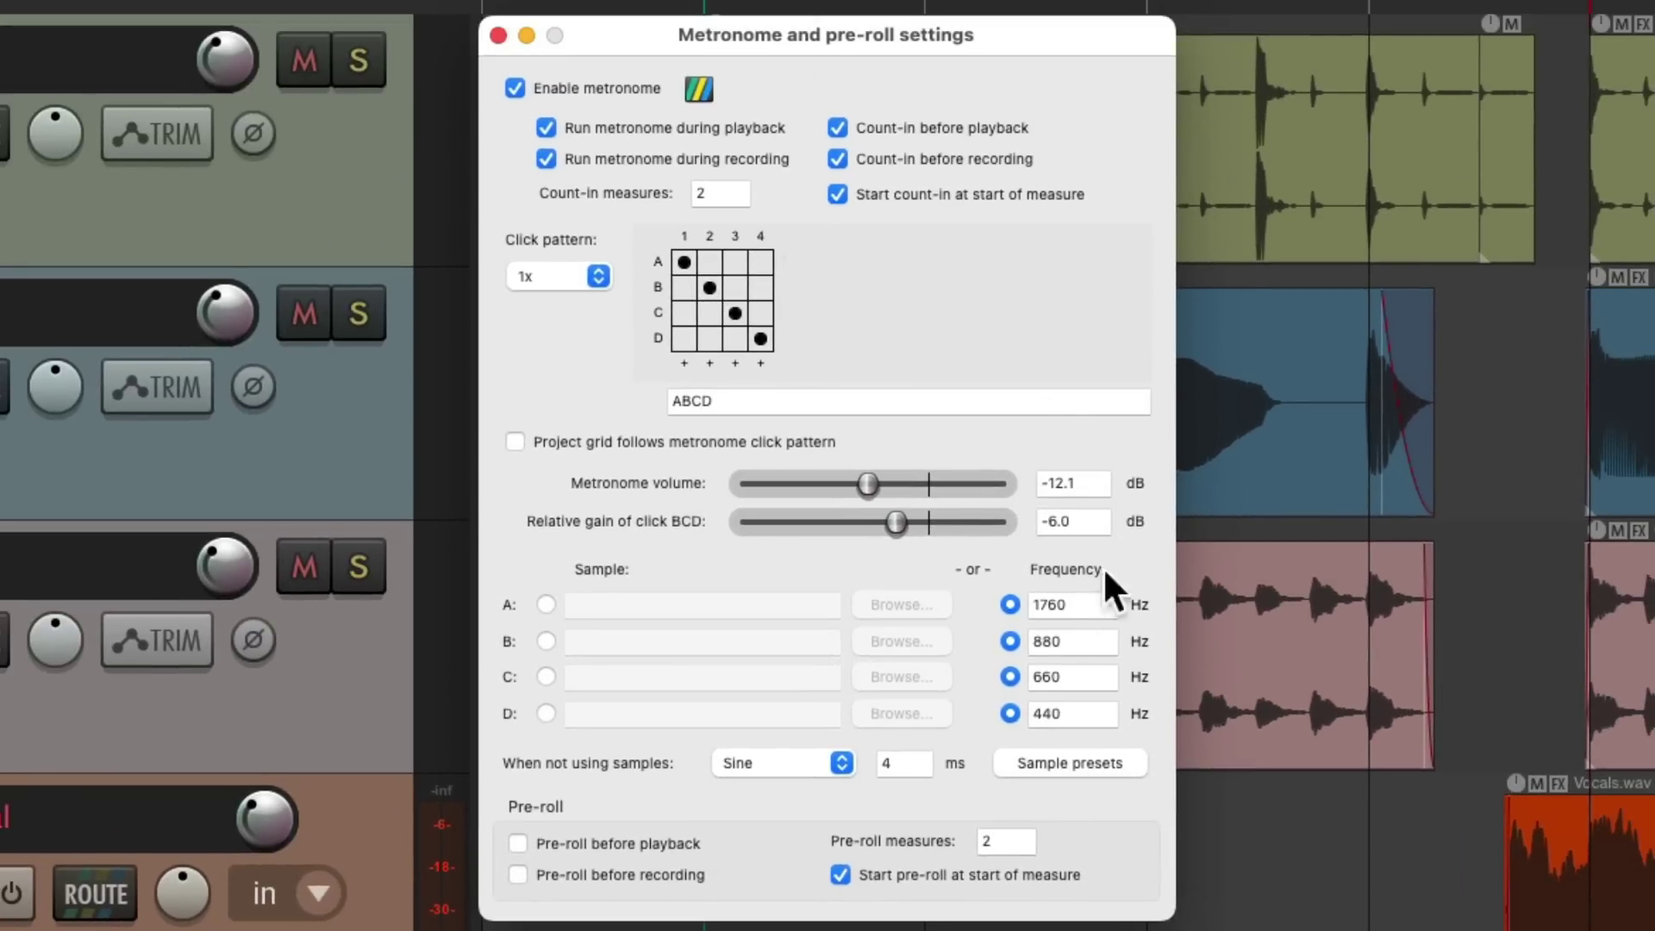
left_click(1061, 762)
left_click(1080, 790)
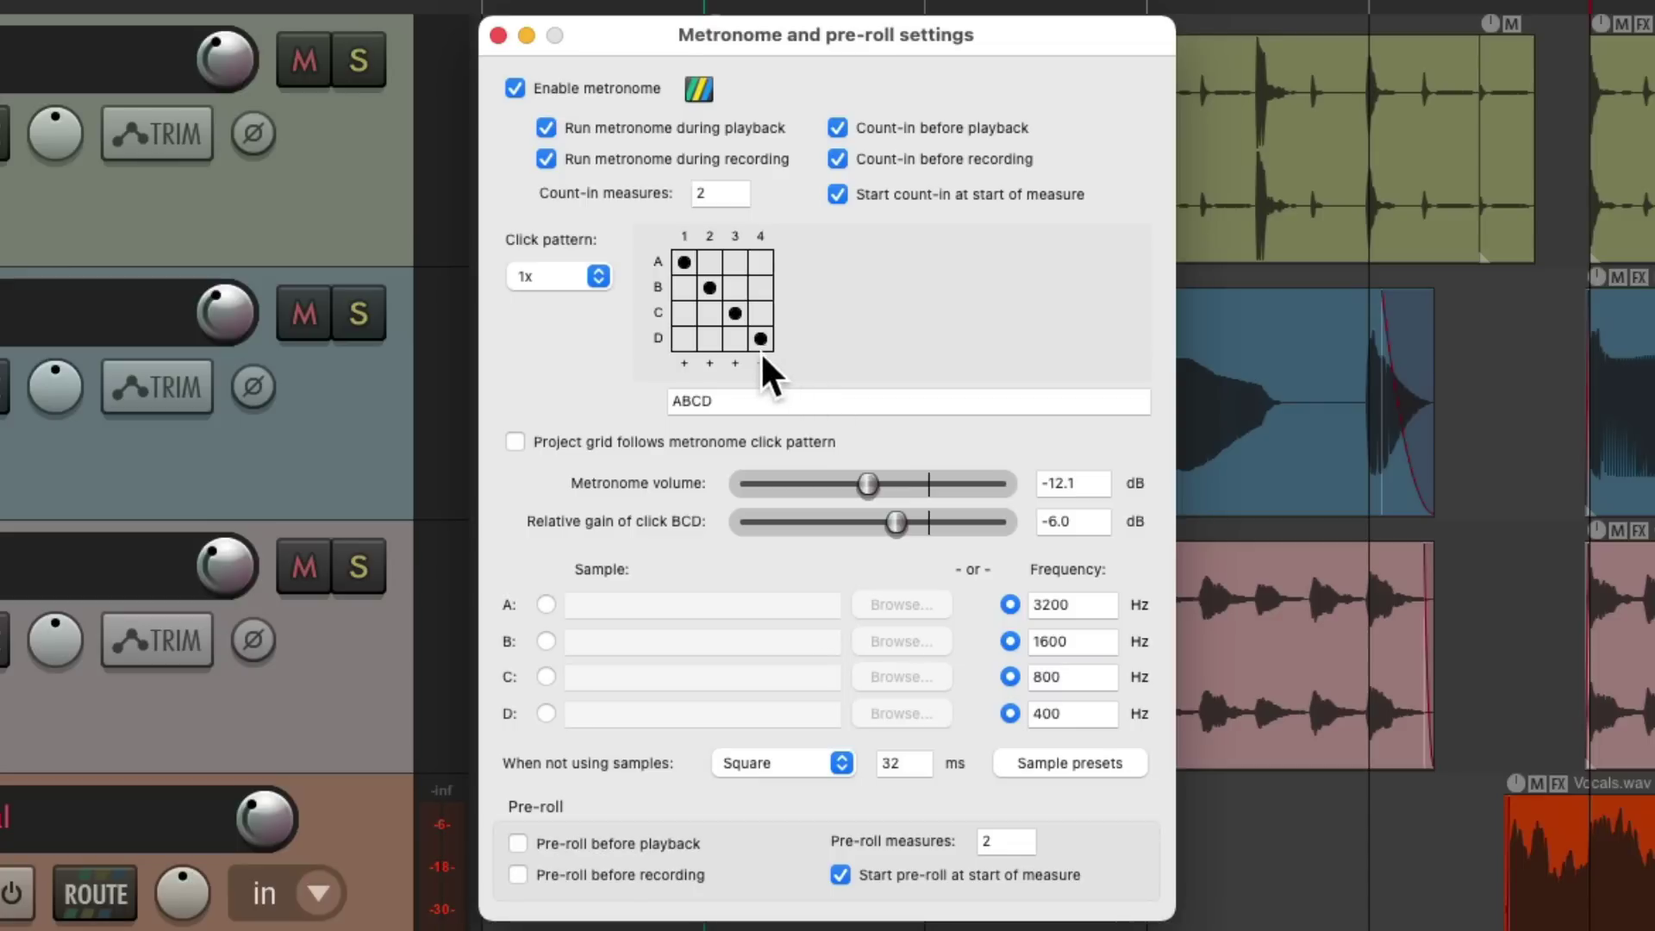
Reset the click pattern to the 4/4 default and show the Sample presets list
right_click(729, 354)
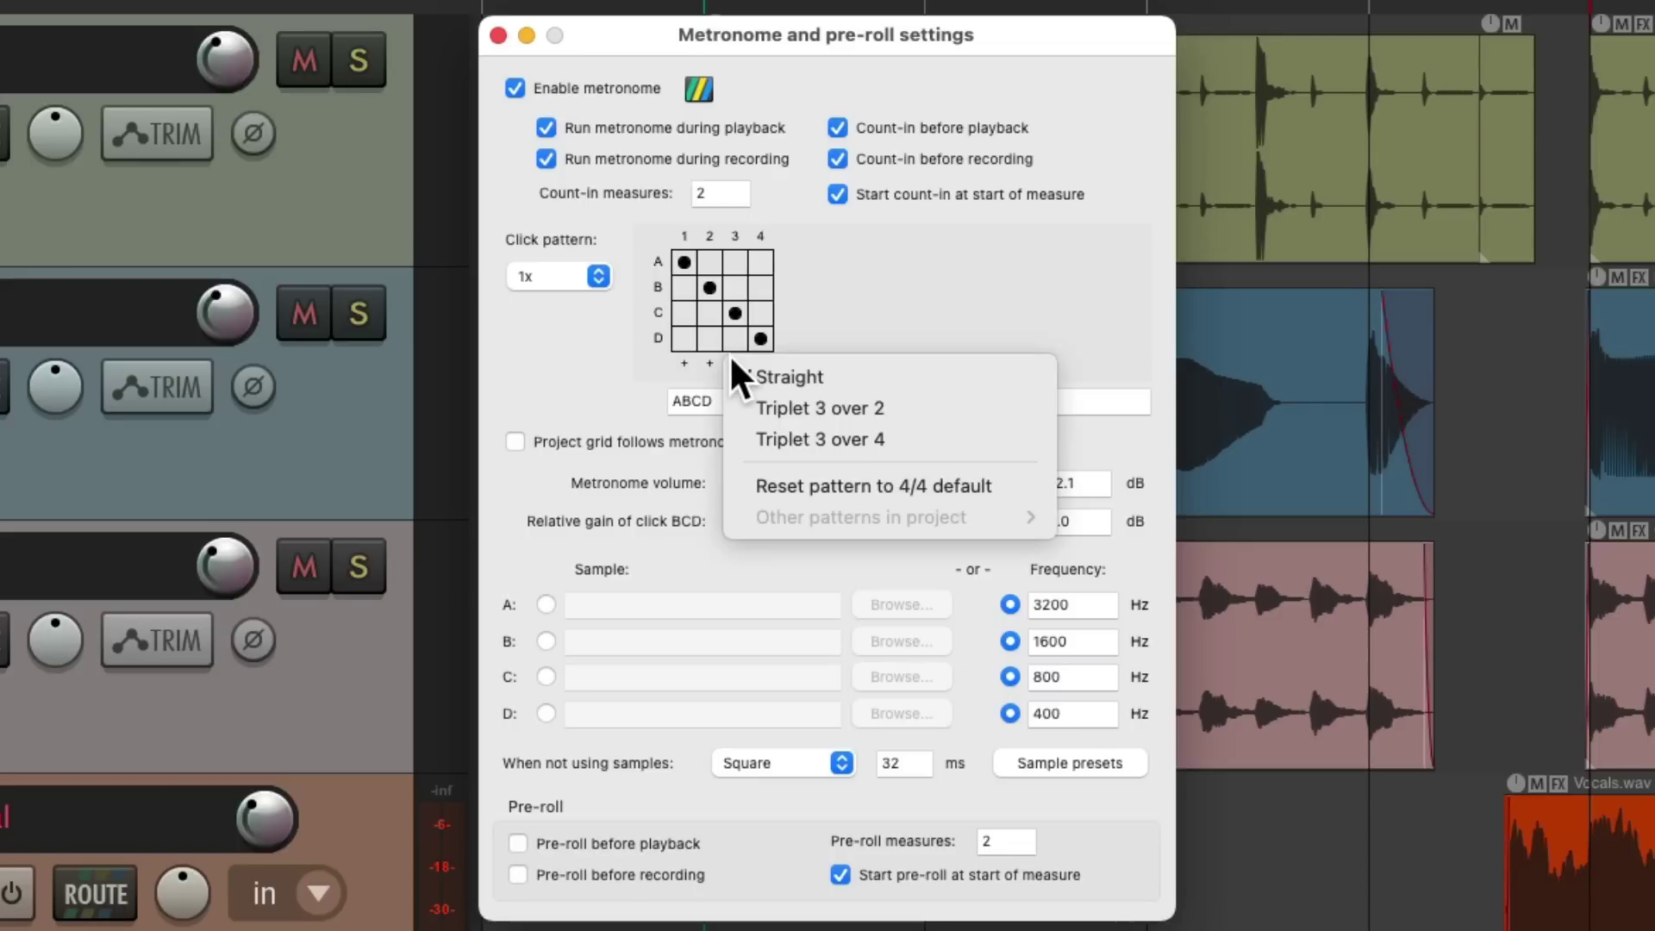
left_click(742, 473)
left_click(1054, 758)
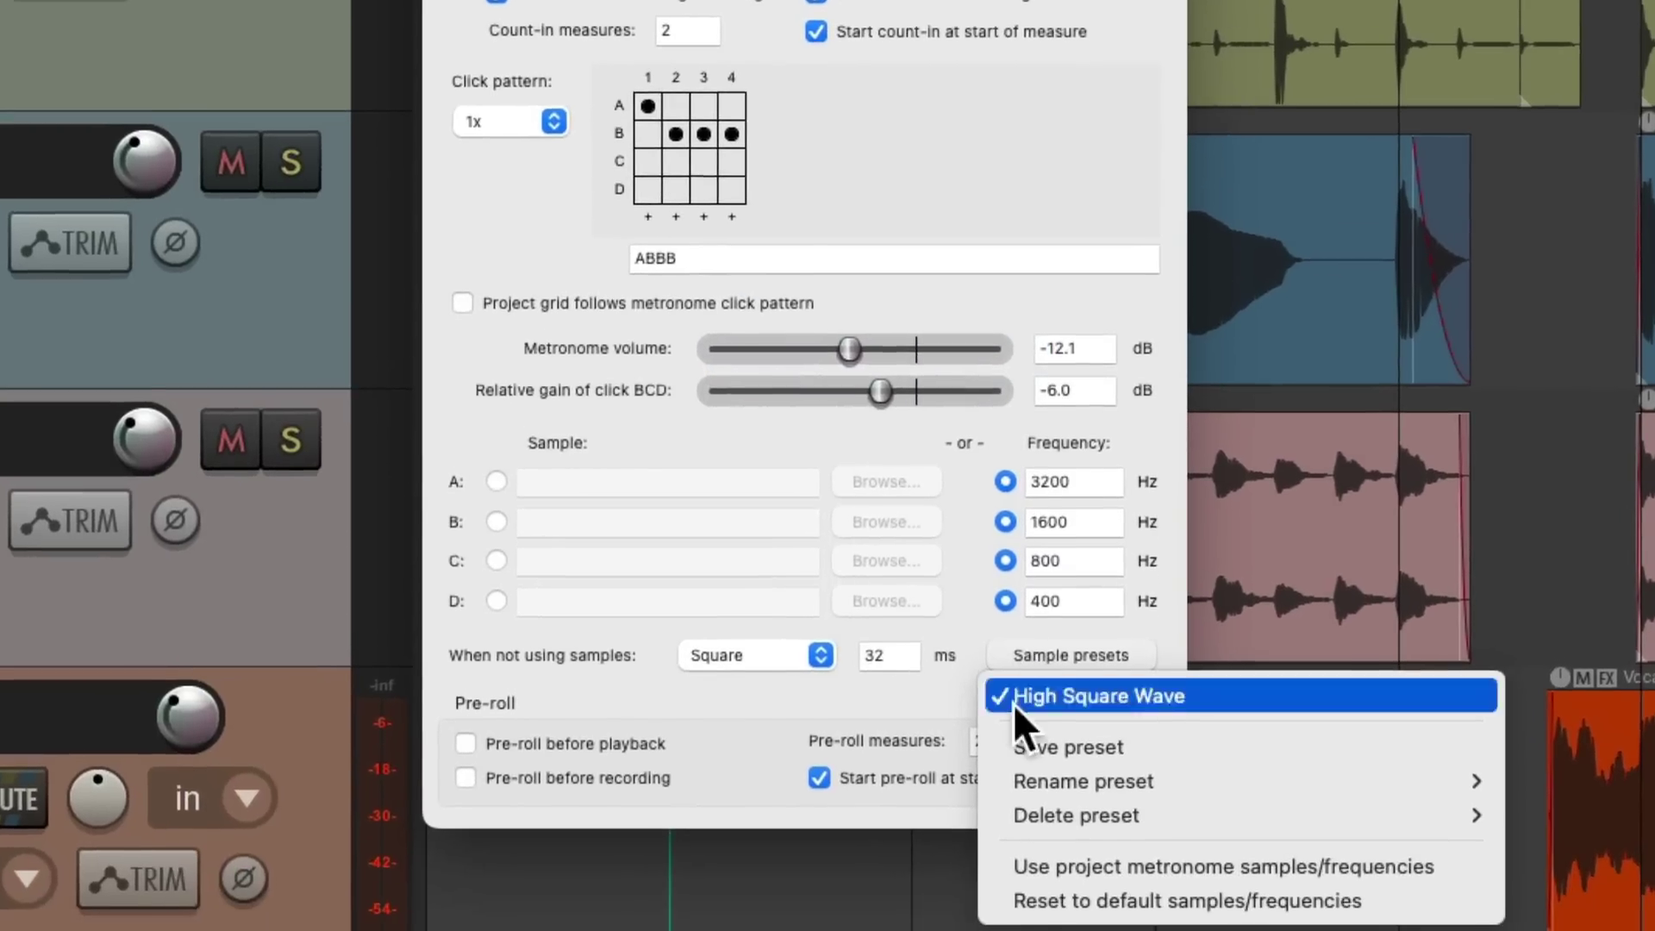
Reset the clicks to default sounds and load Clave 1.wav as click A's sample
left_click(1024, 872)
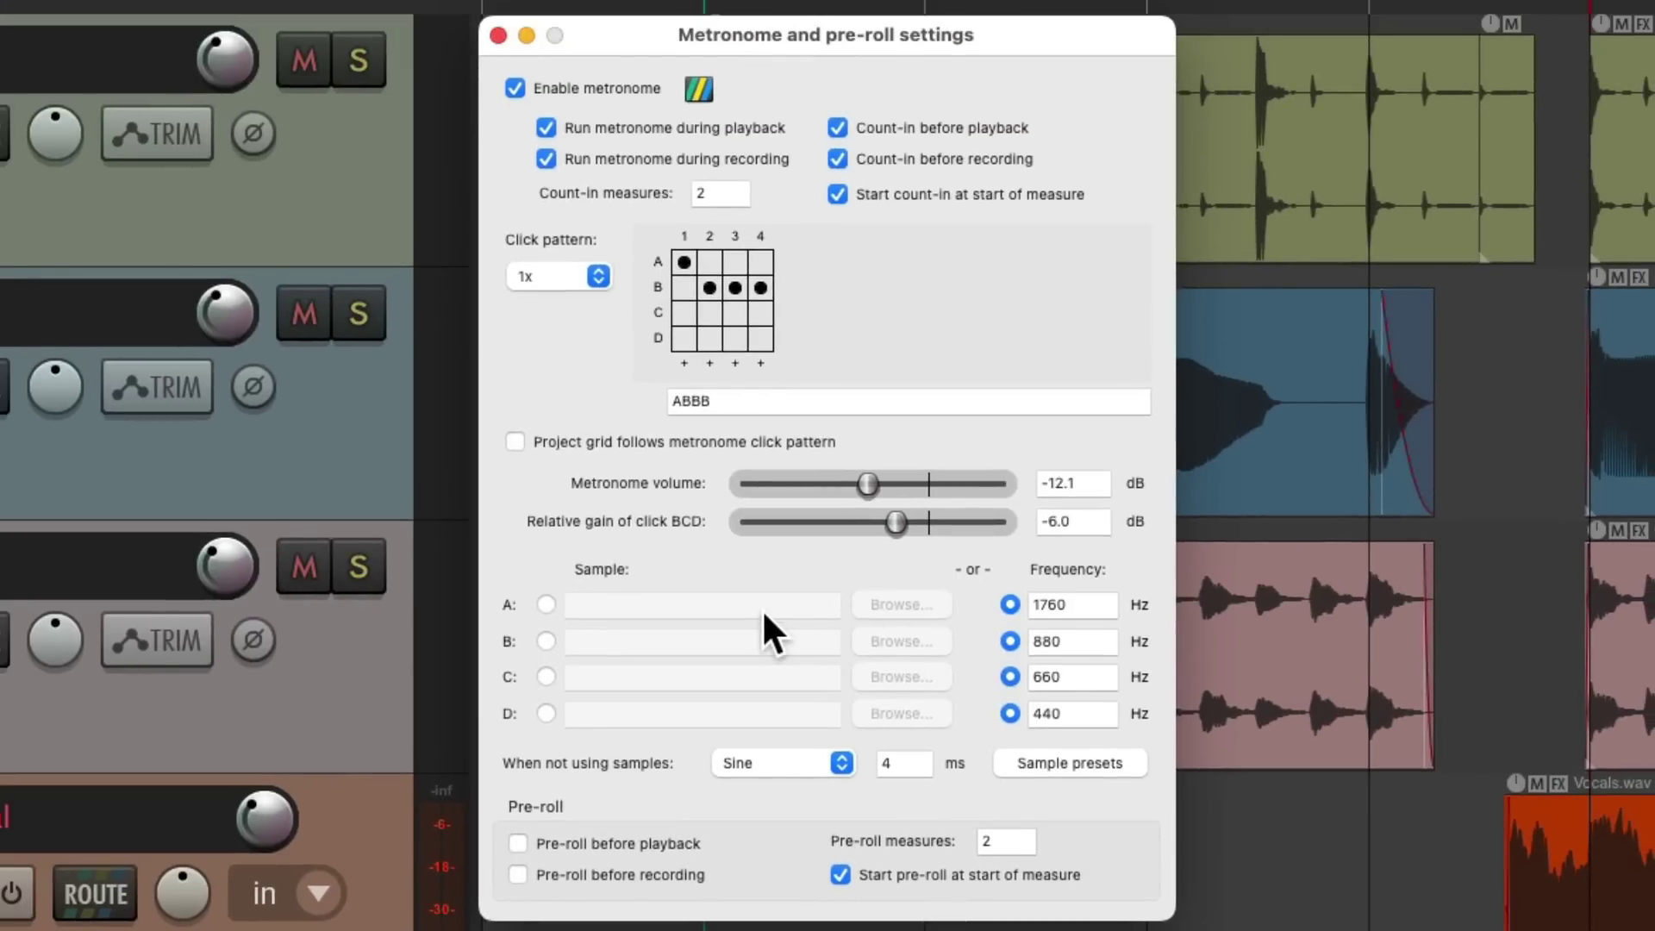
left_click(546, 603)
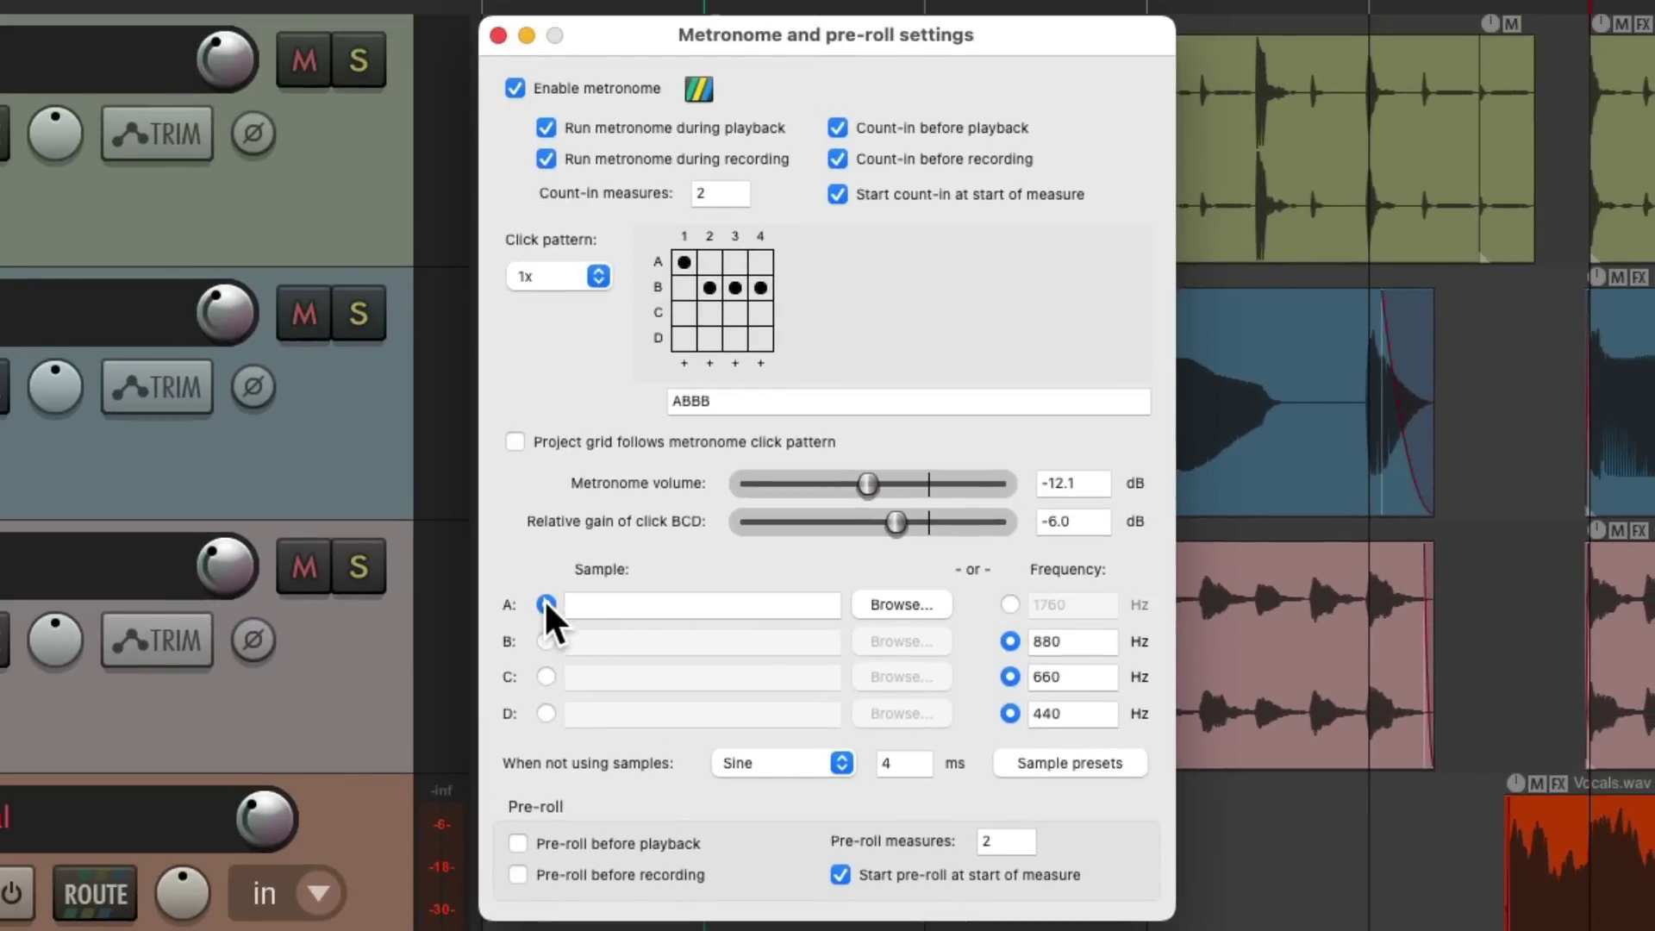
left_click(869, 604)
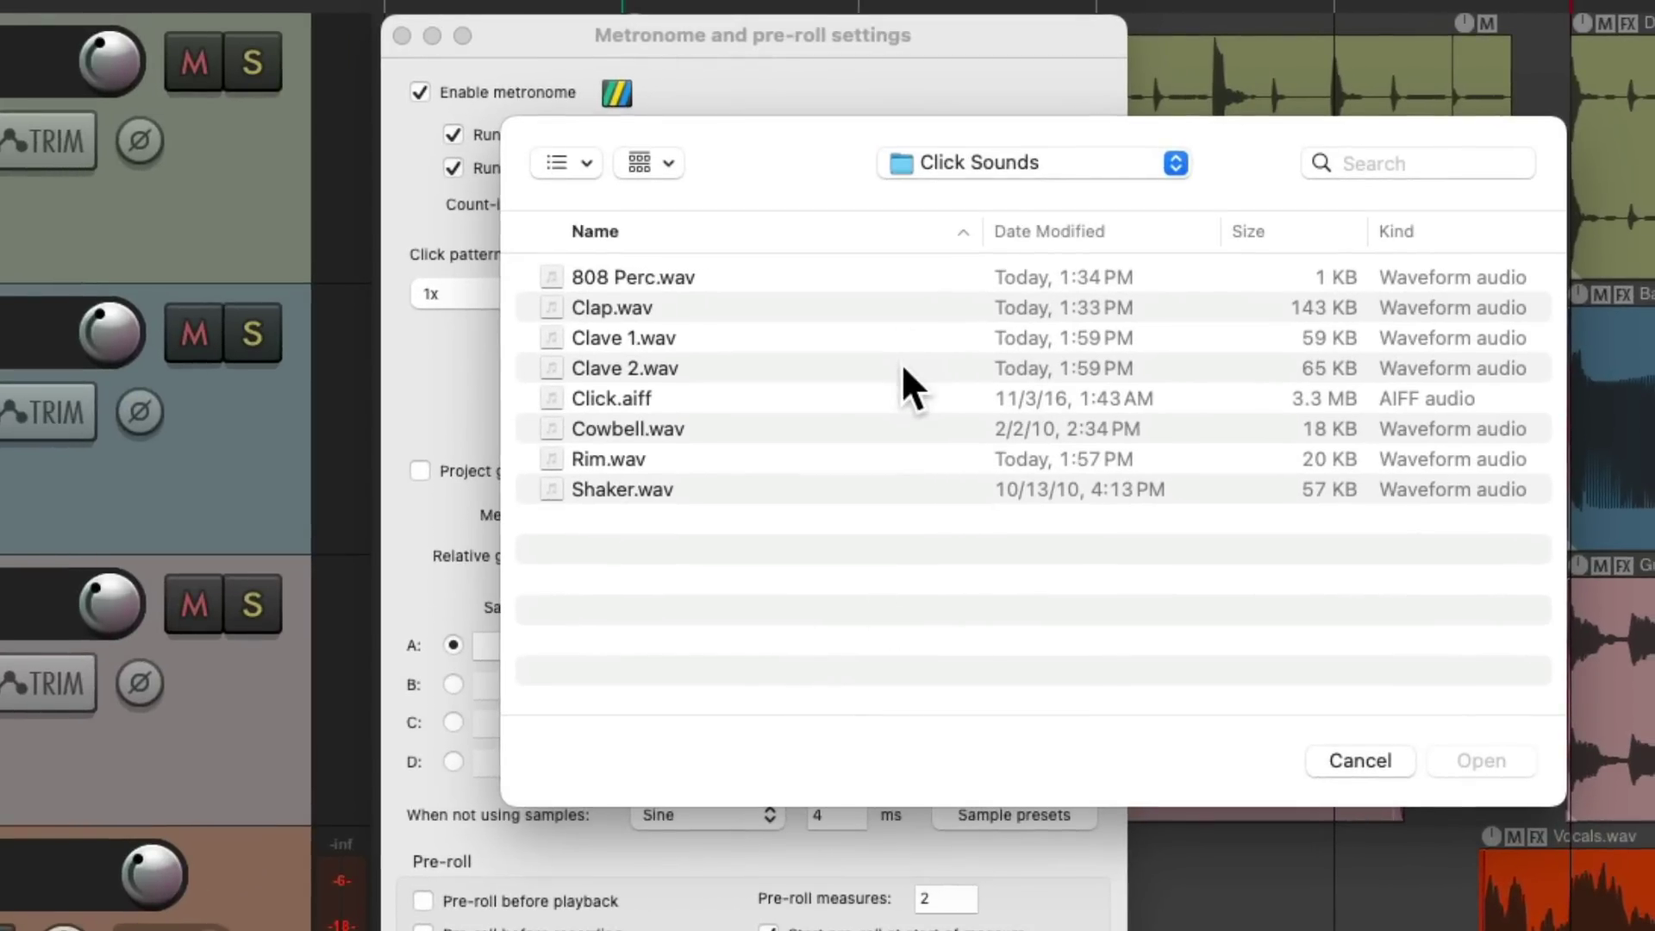
left_click(705, 334)
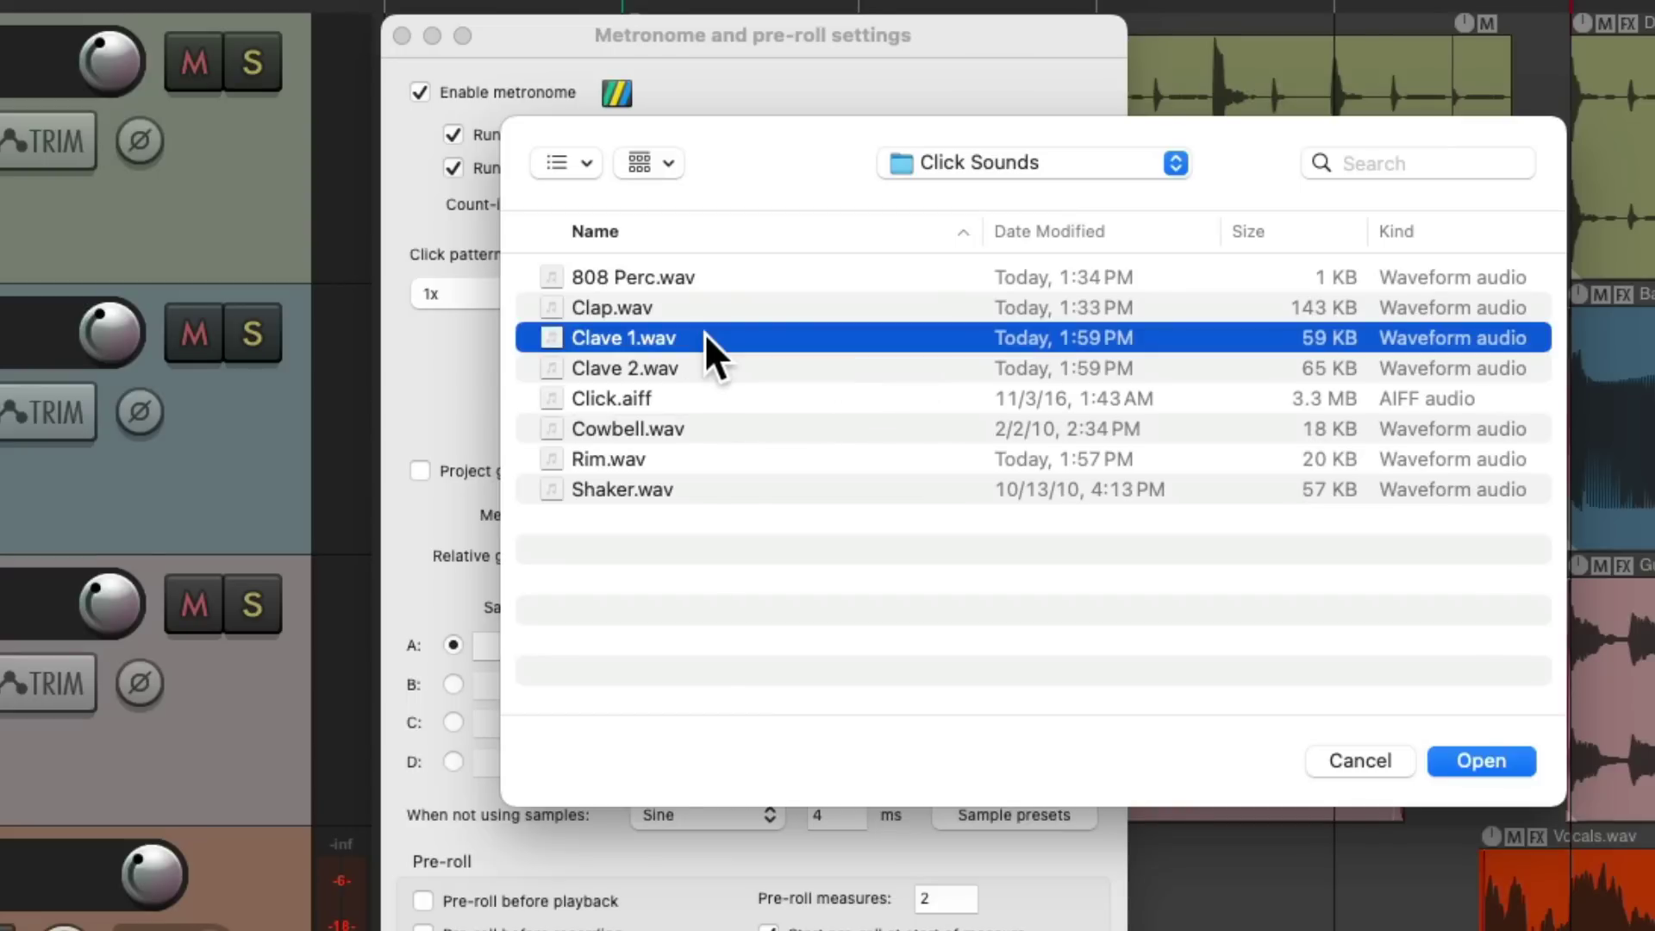
double_click(706, 334)
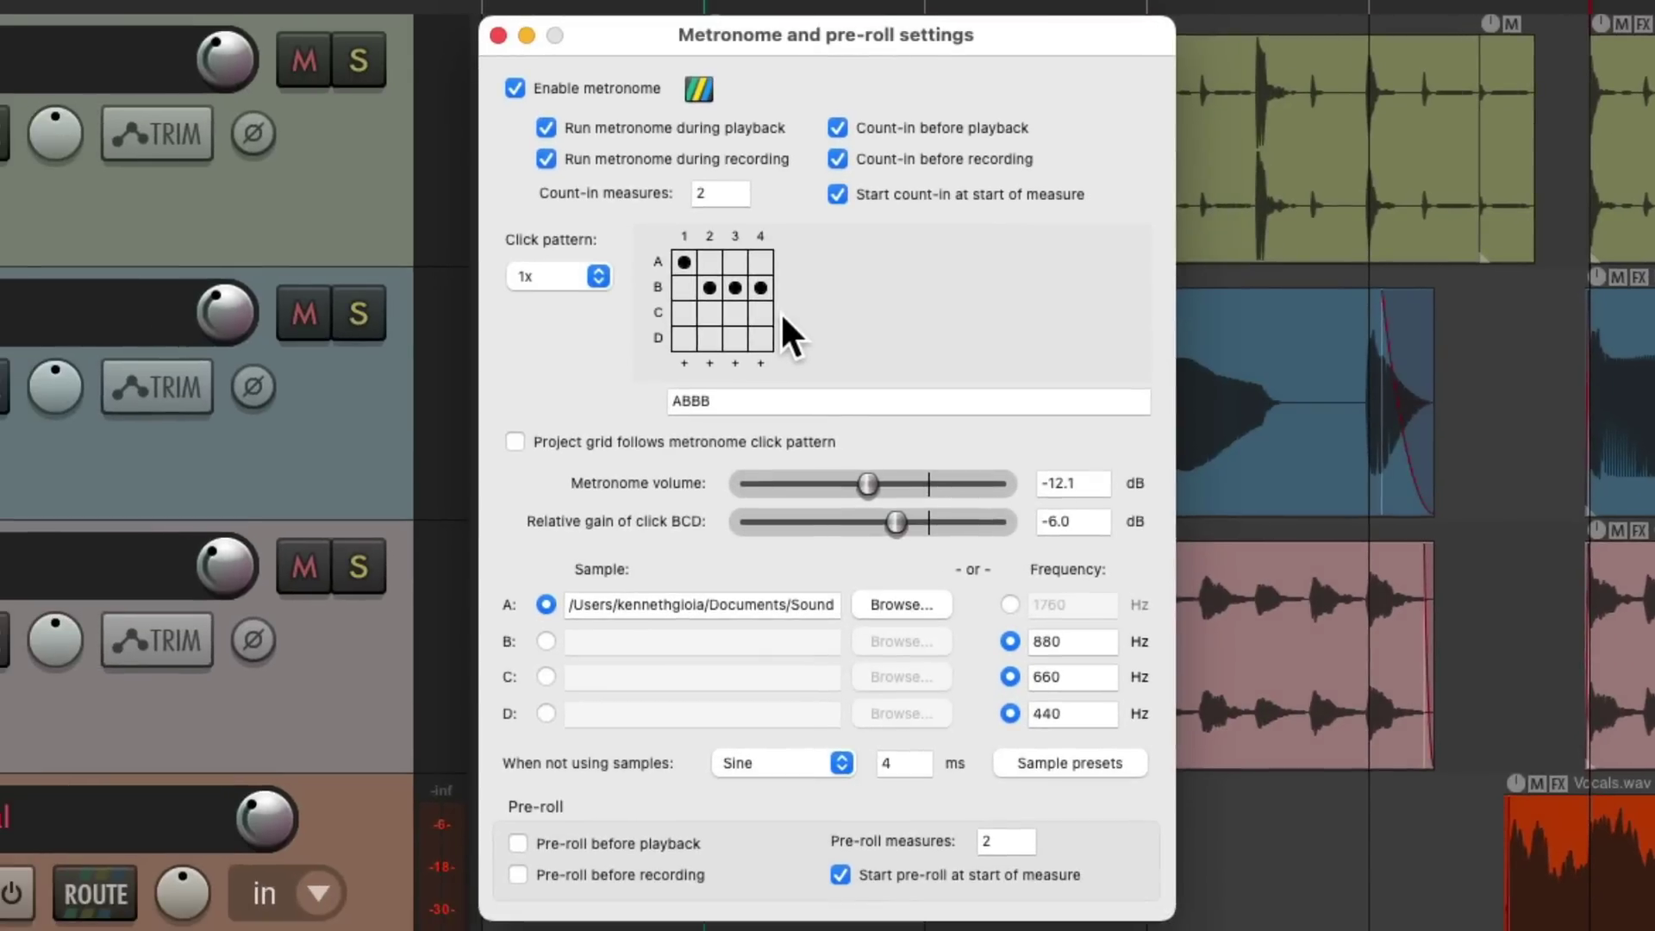
Load Clave 2.wav as click B's sample and adjust the metronome volume
left_click(546, 642)
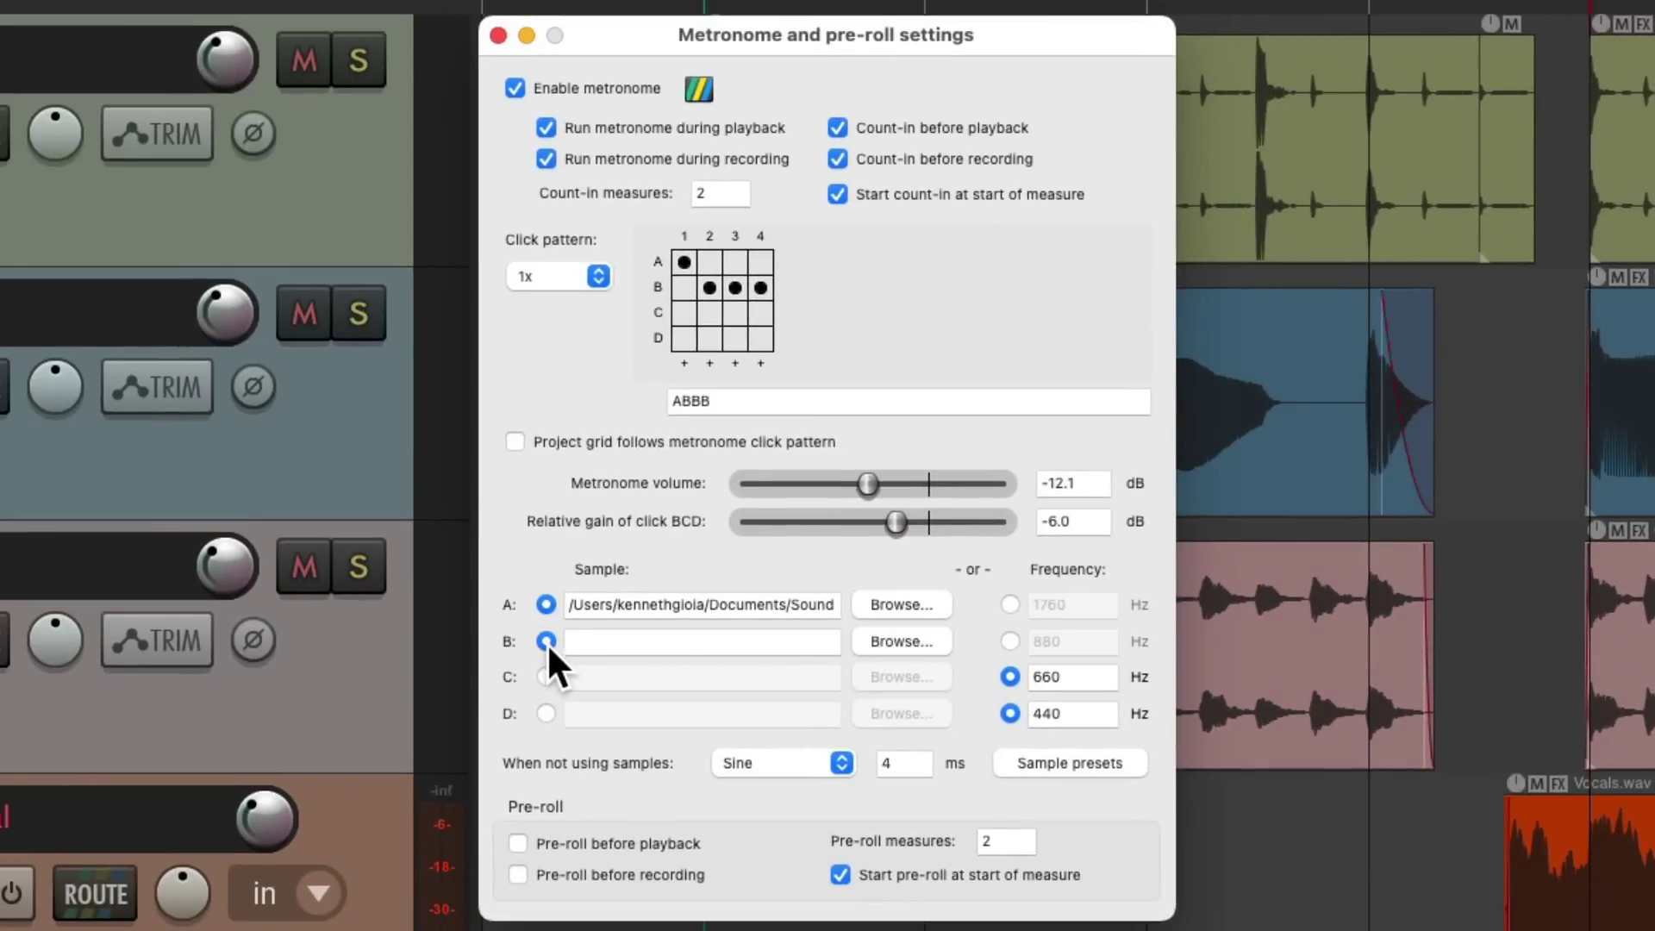
left_click(877, 639)
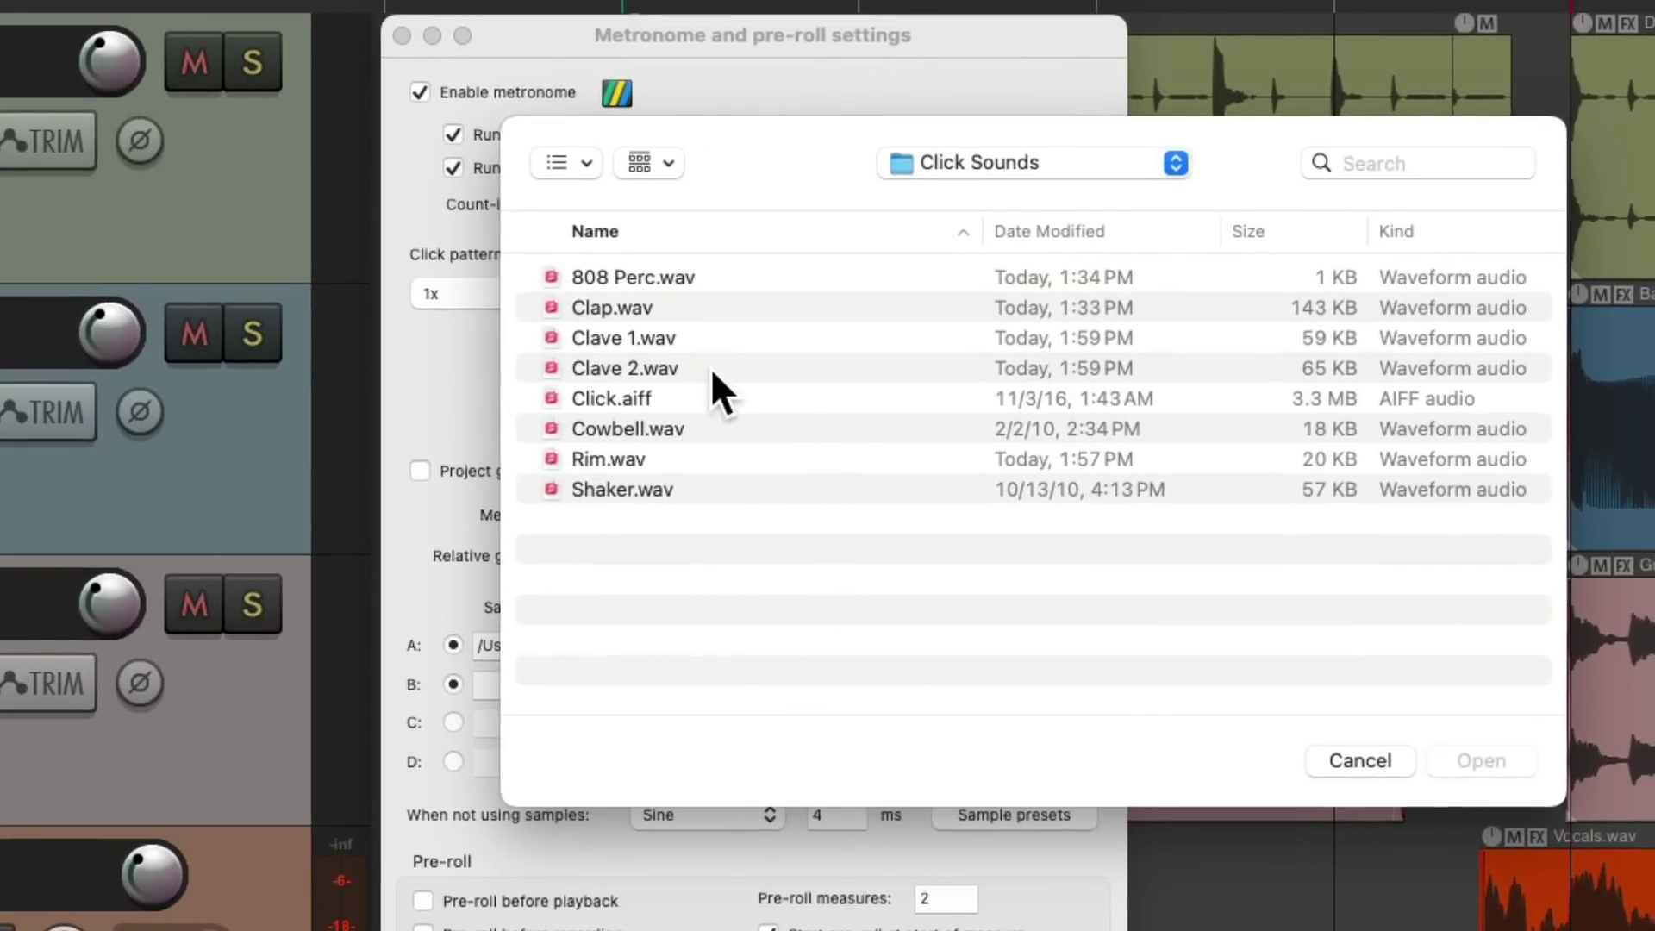
double_click(707, 364)
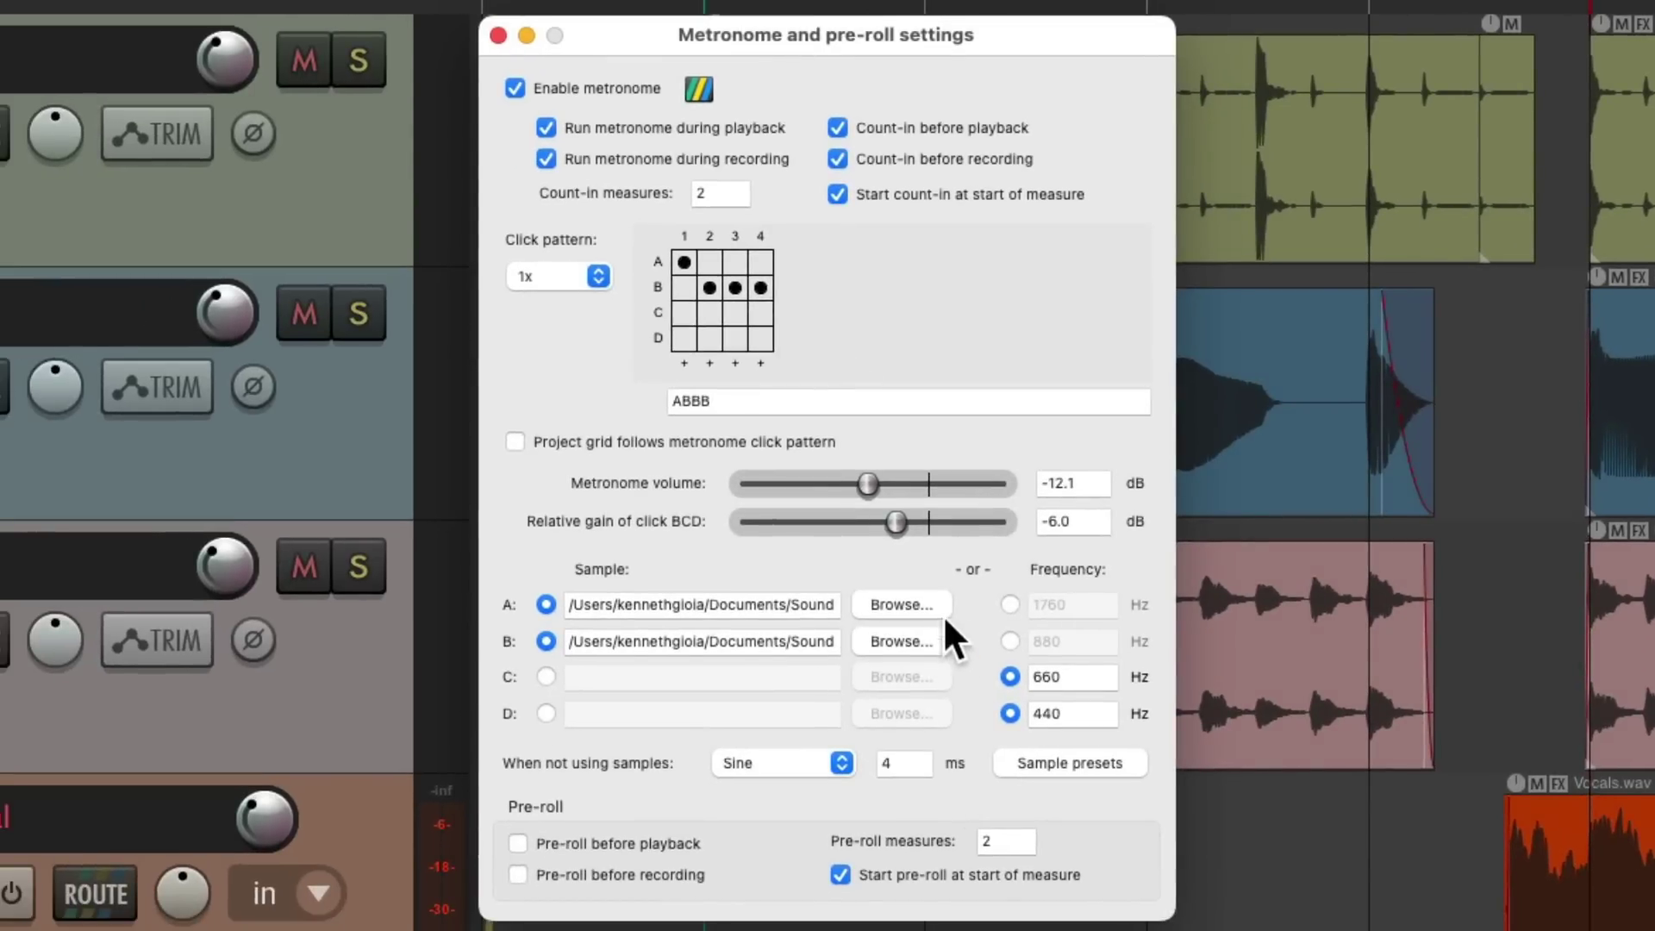
mouse_move(868, 485)
left_mouse_down()
mouse_move(886, 482)
mouse_move(867, 483)
left_mouse_up()
Save the current clave click sounds as a new sample preset
left_click(1042, 763)
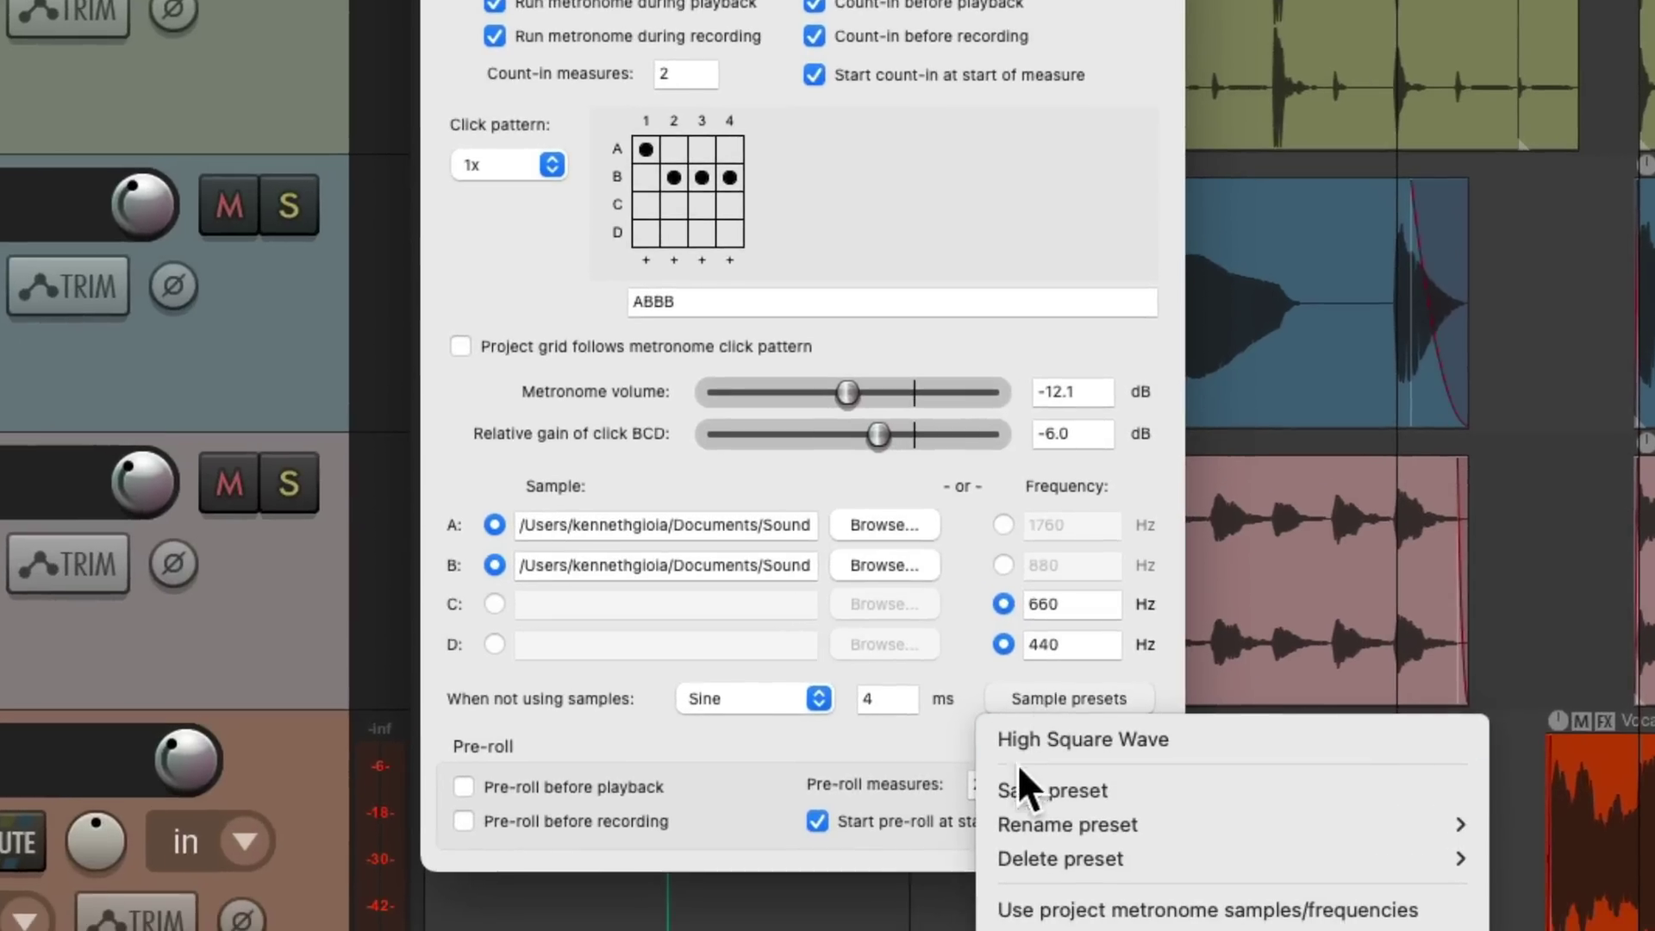
left_click(1017, 845)
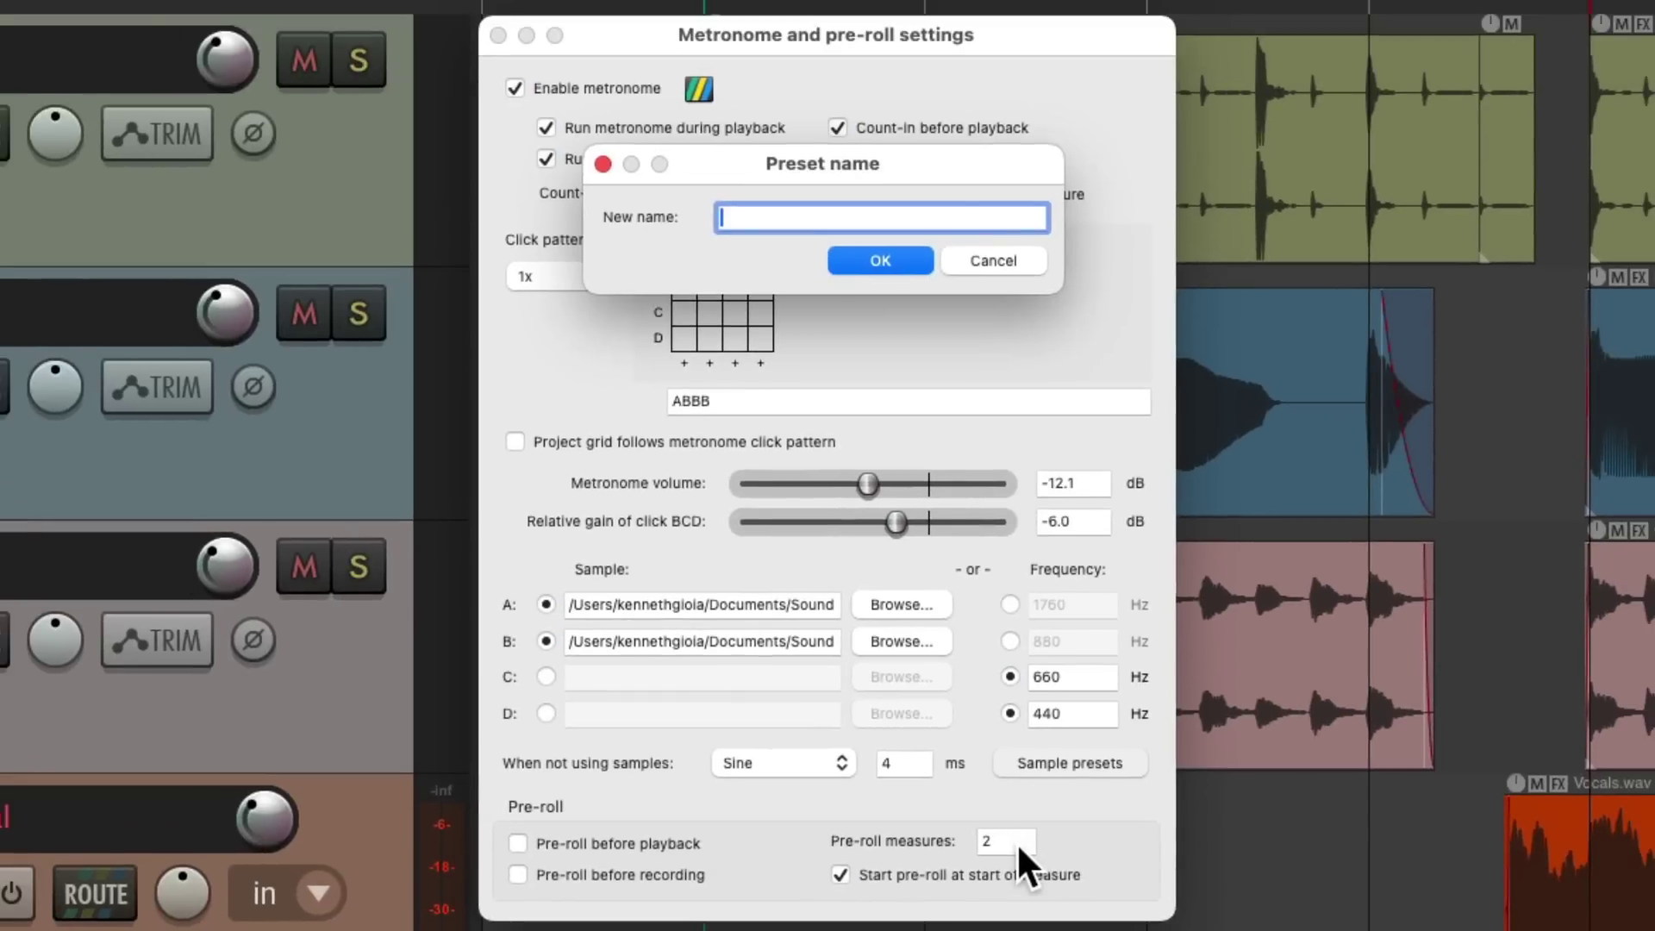
type("Click")
key("Return")
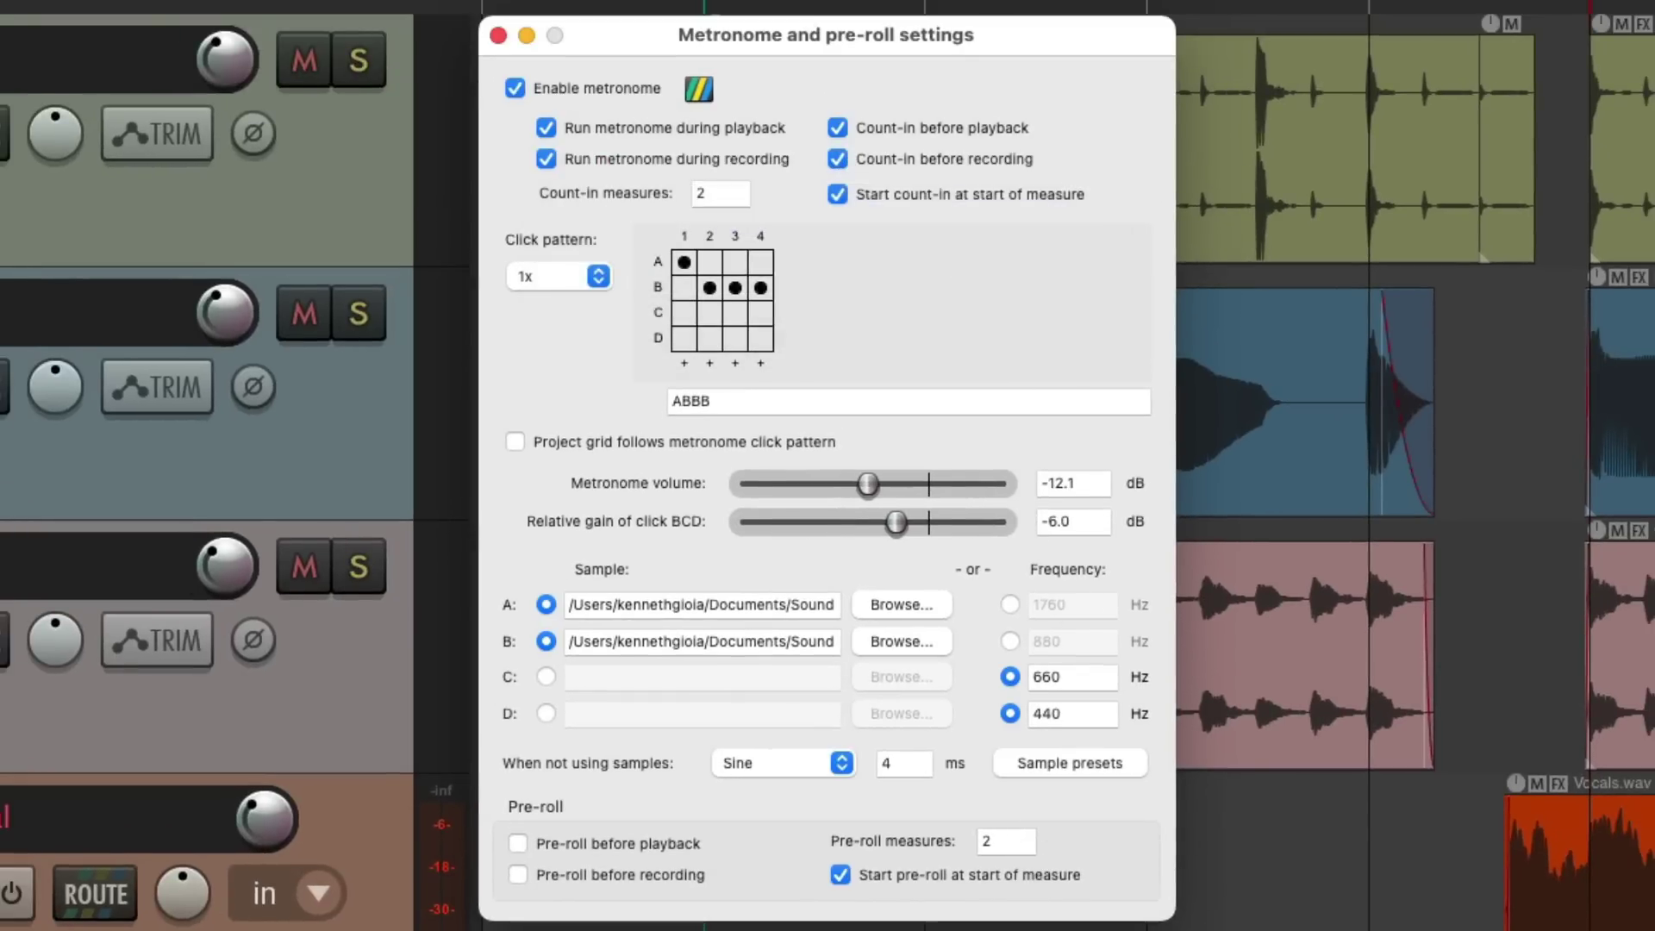
Reset the clicks to default sounds, then reapply the Clave sample preset
left_click(1011, 762)
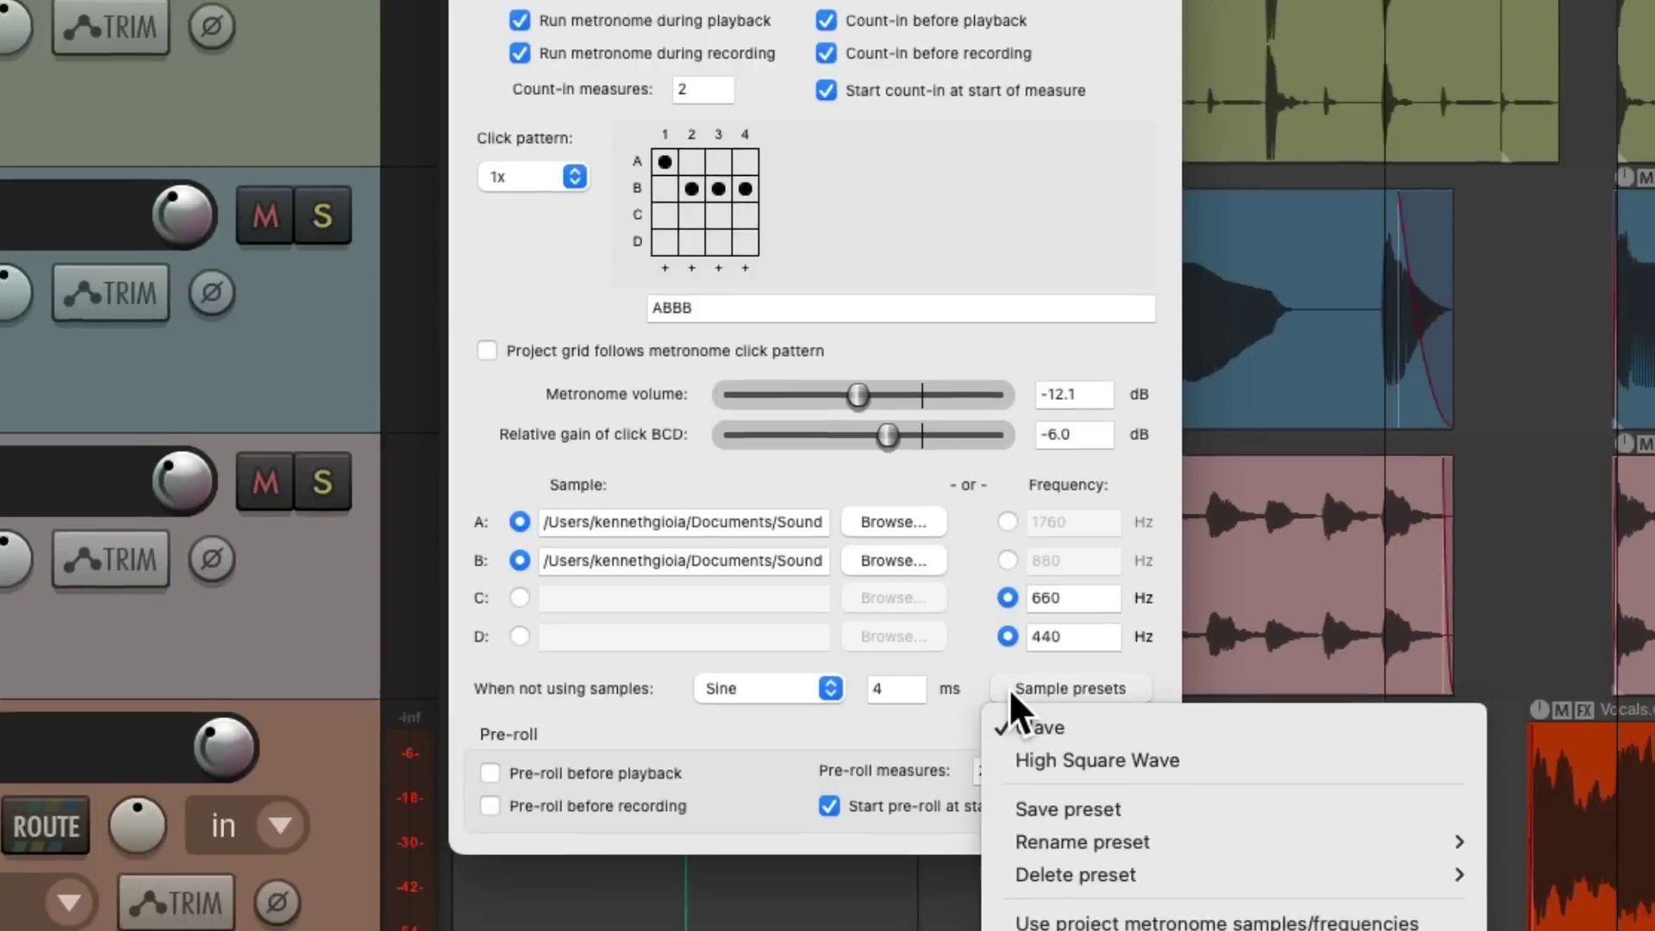
left_click(1021, 930)
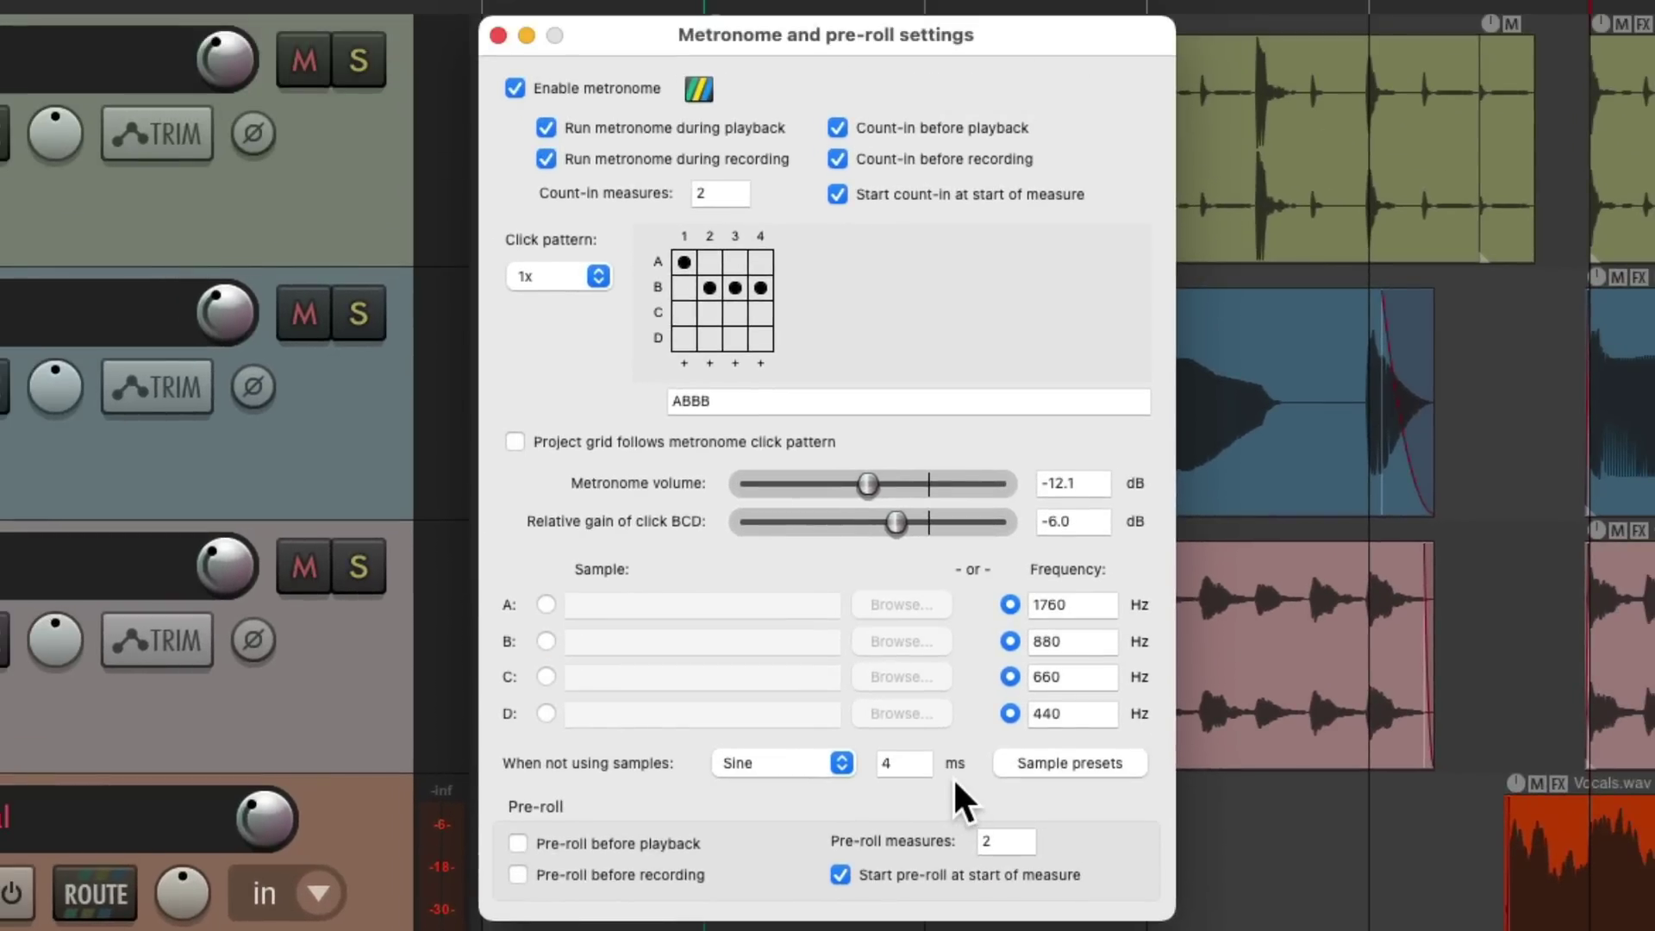
left_click(1007, 764)
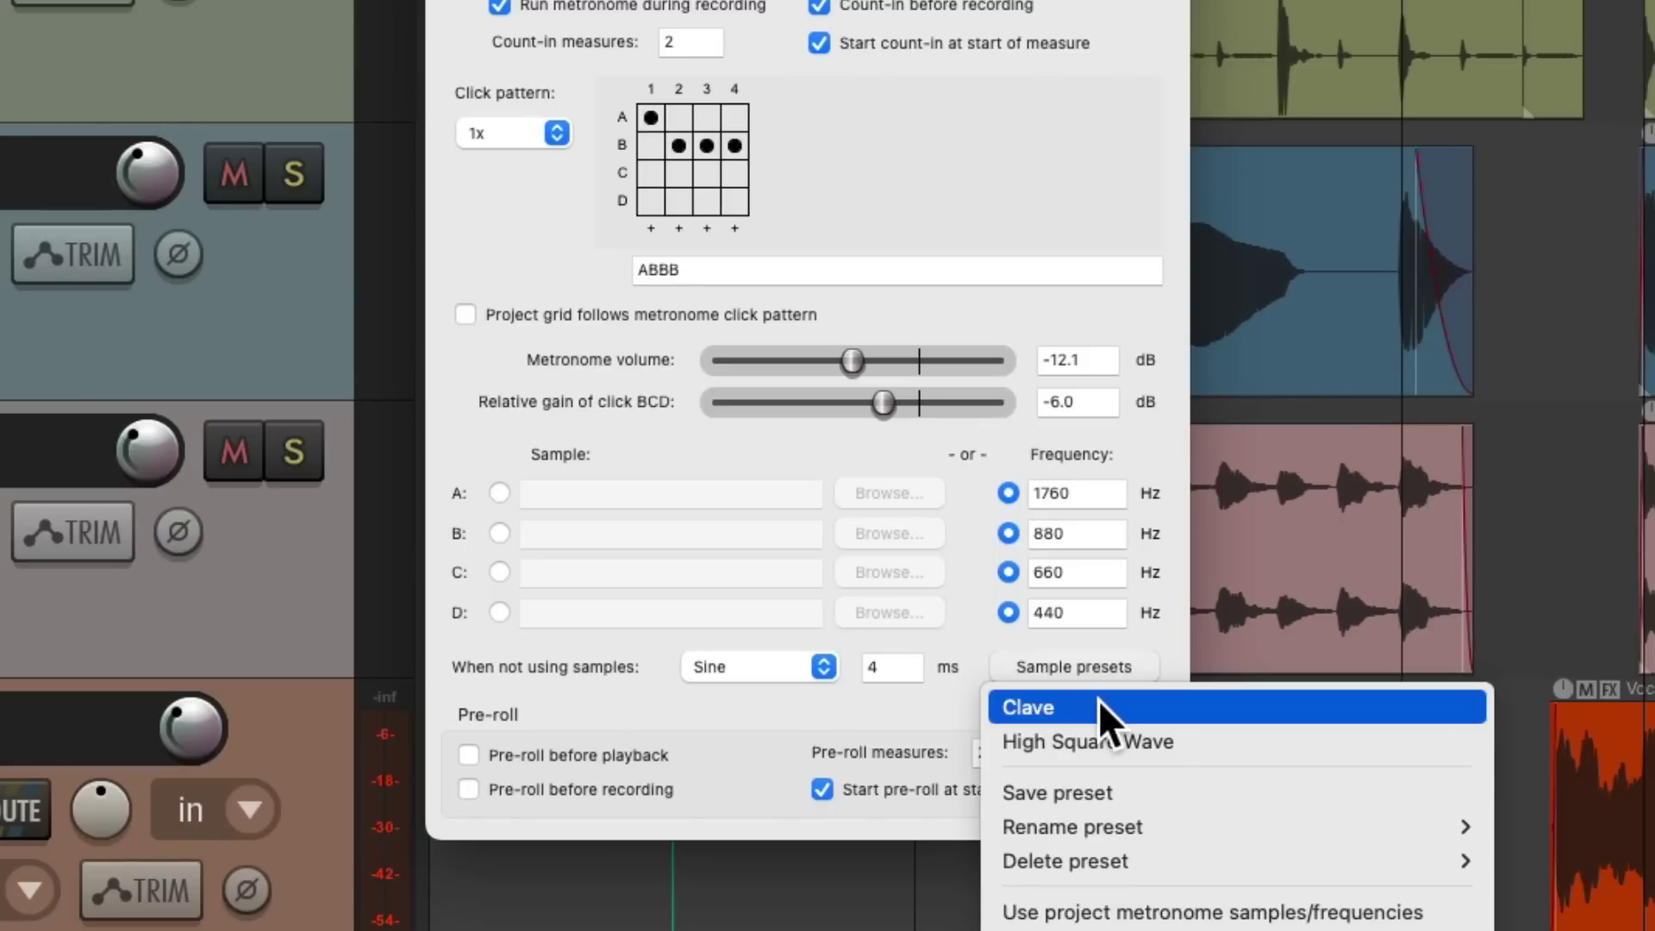
left_click(1103, 704)
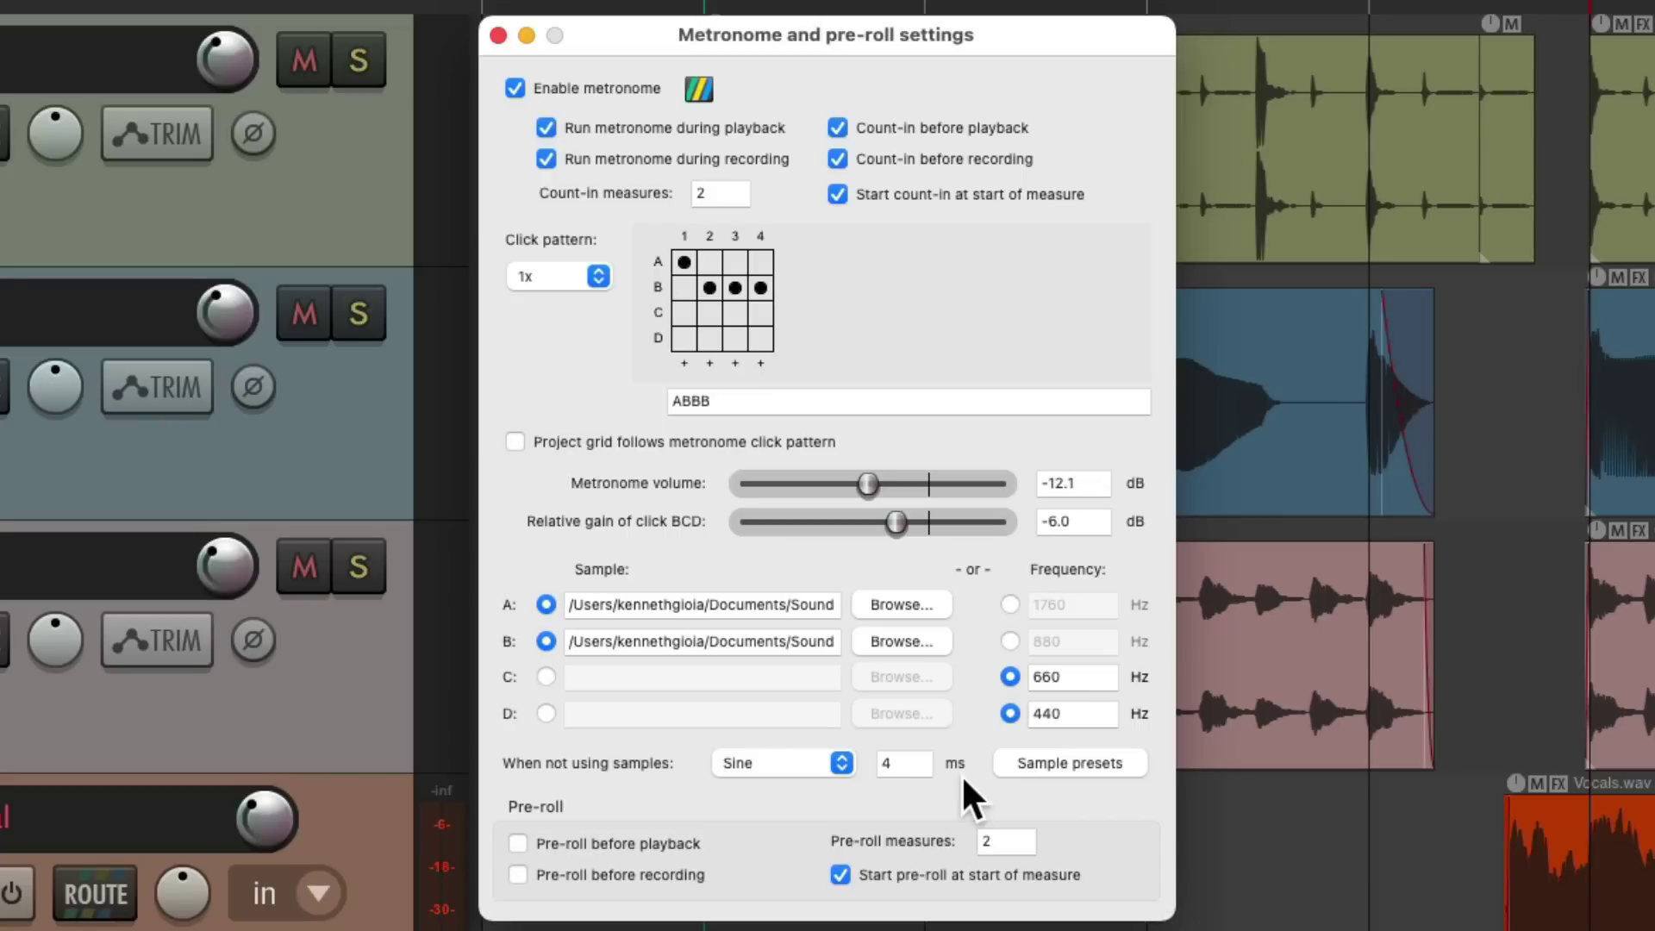
left_click(1029, 759)
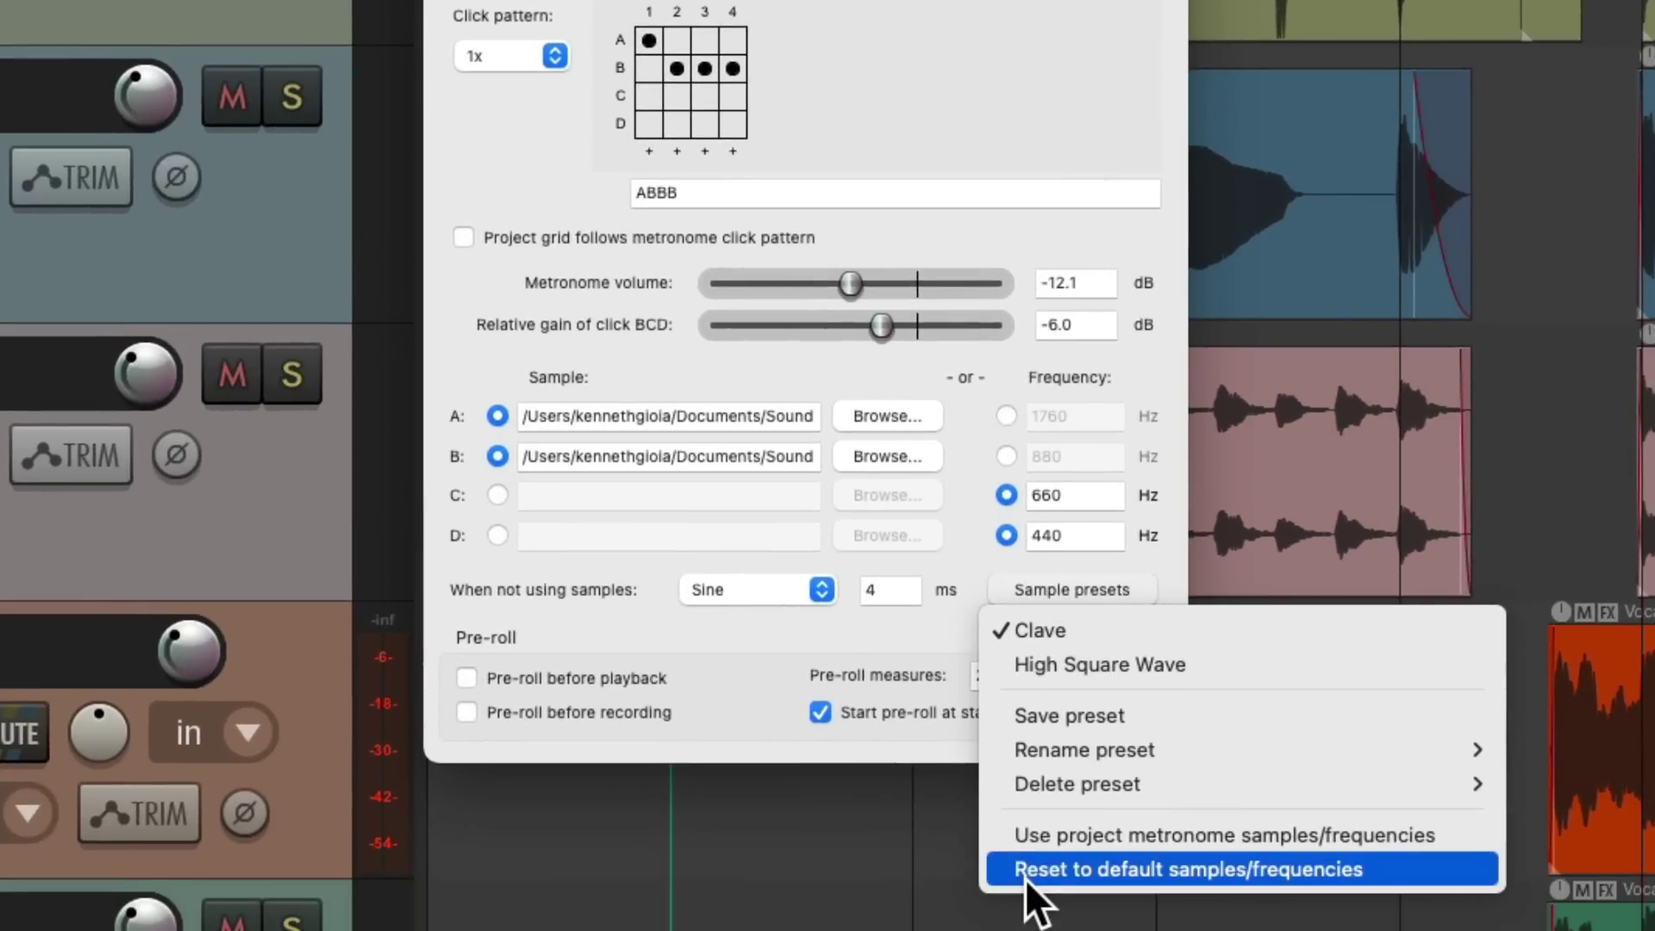
left_click(1026, 869)
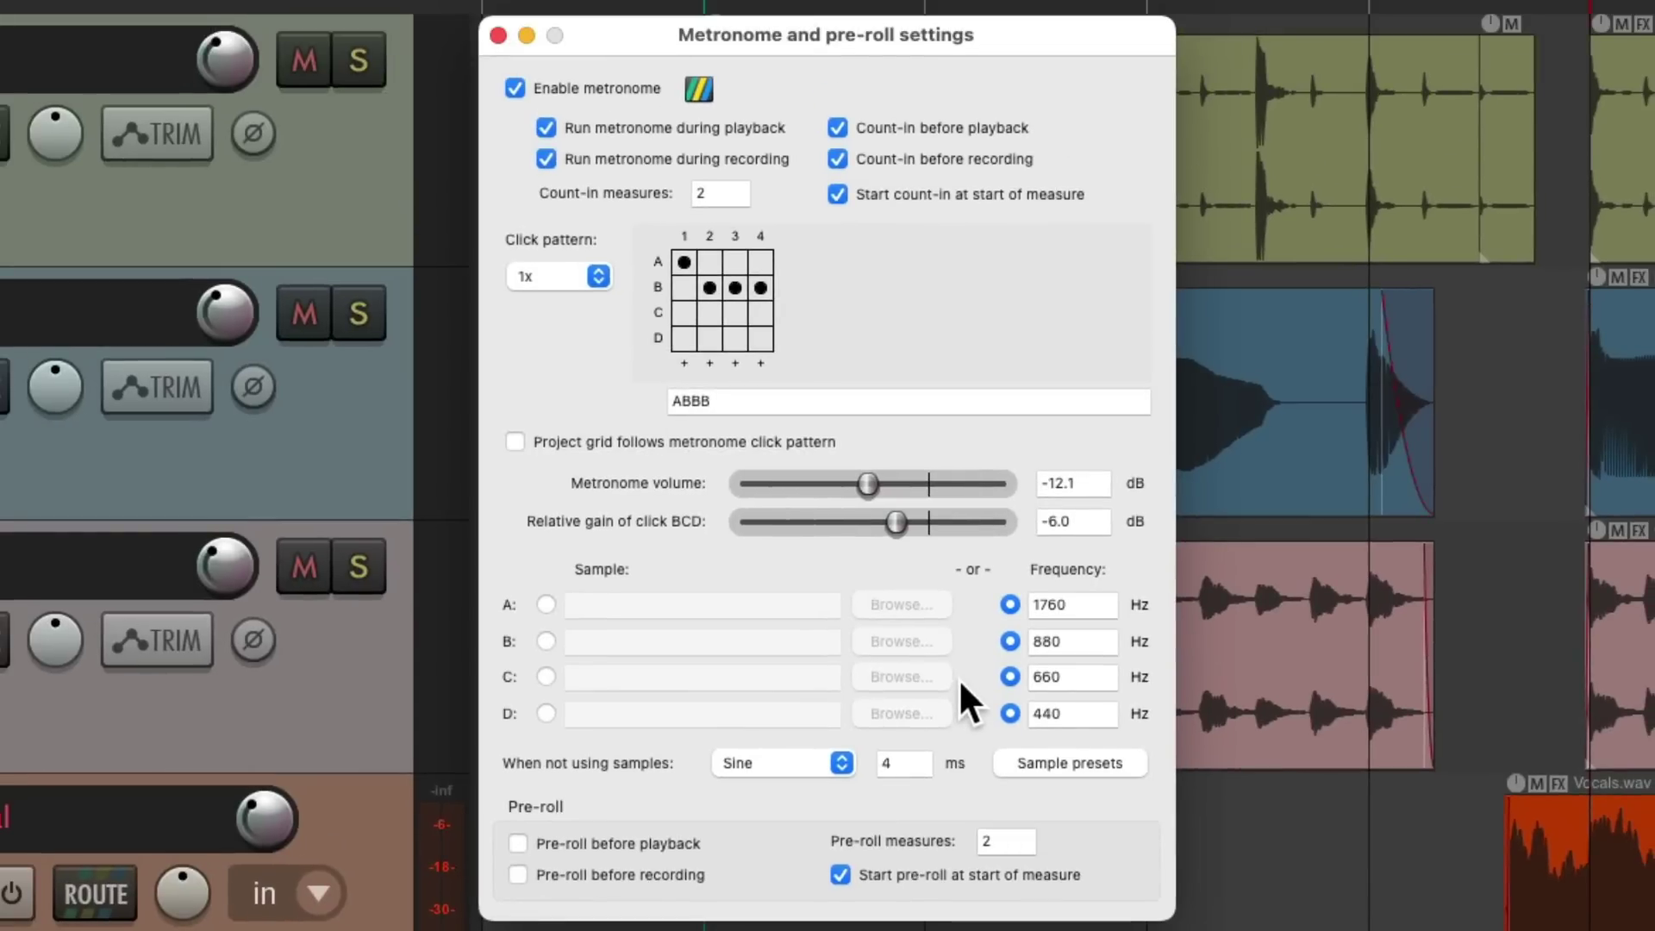
left_click(1026, 759)
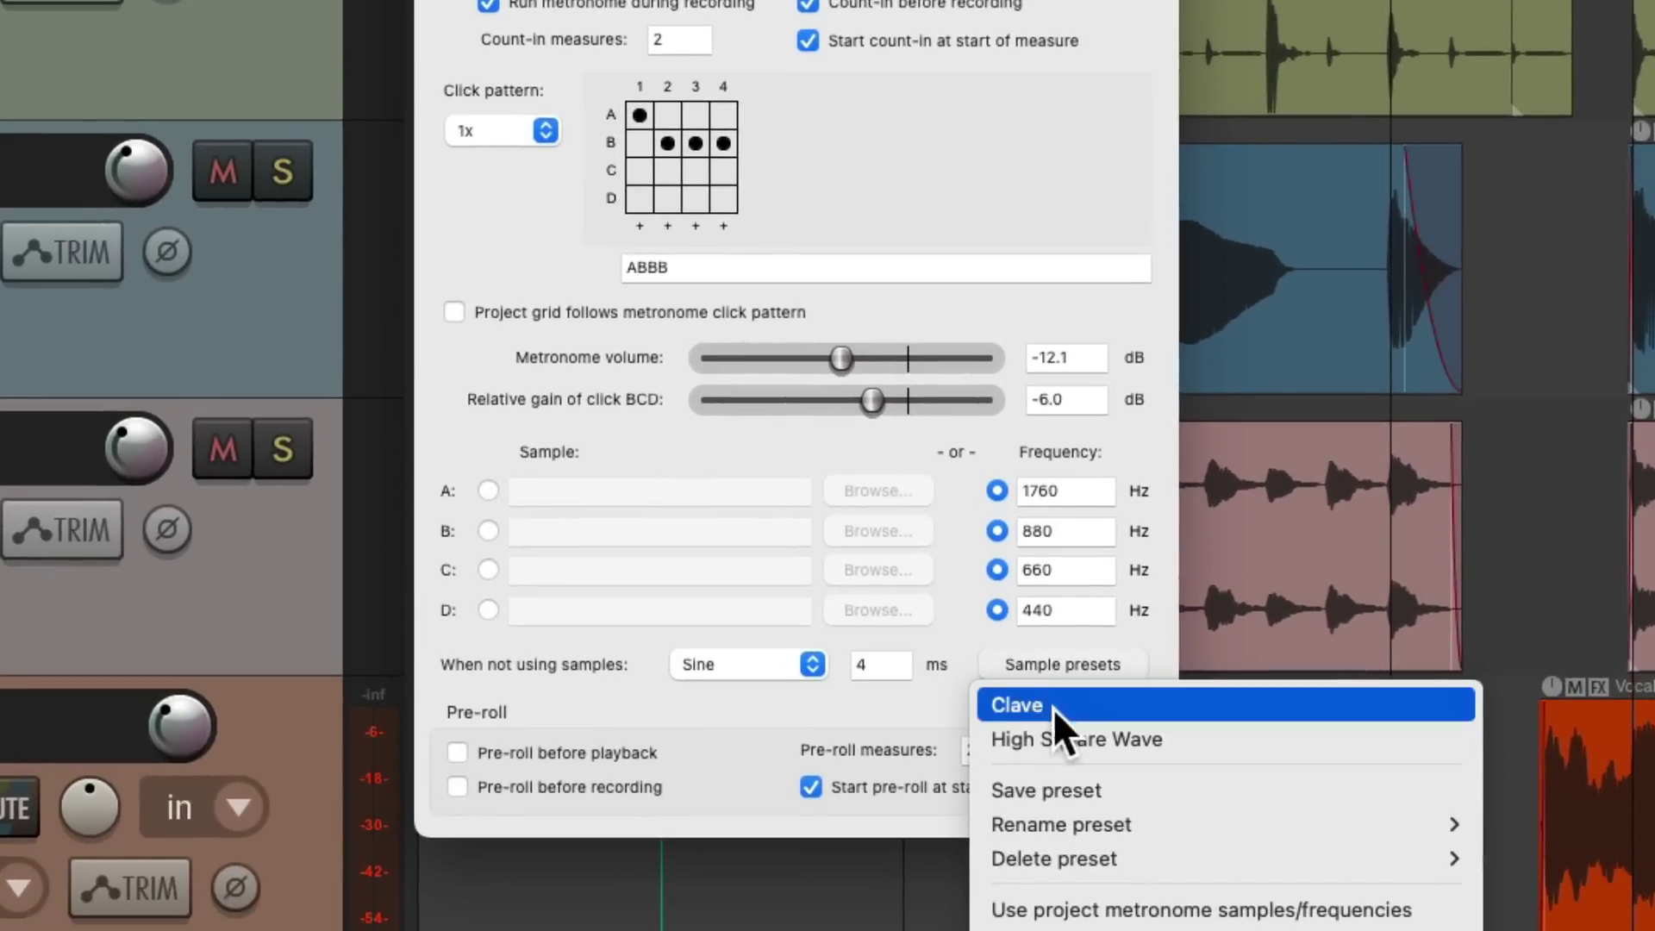
left_click(1058, 735)
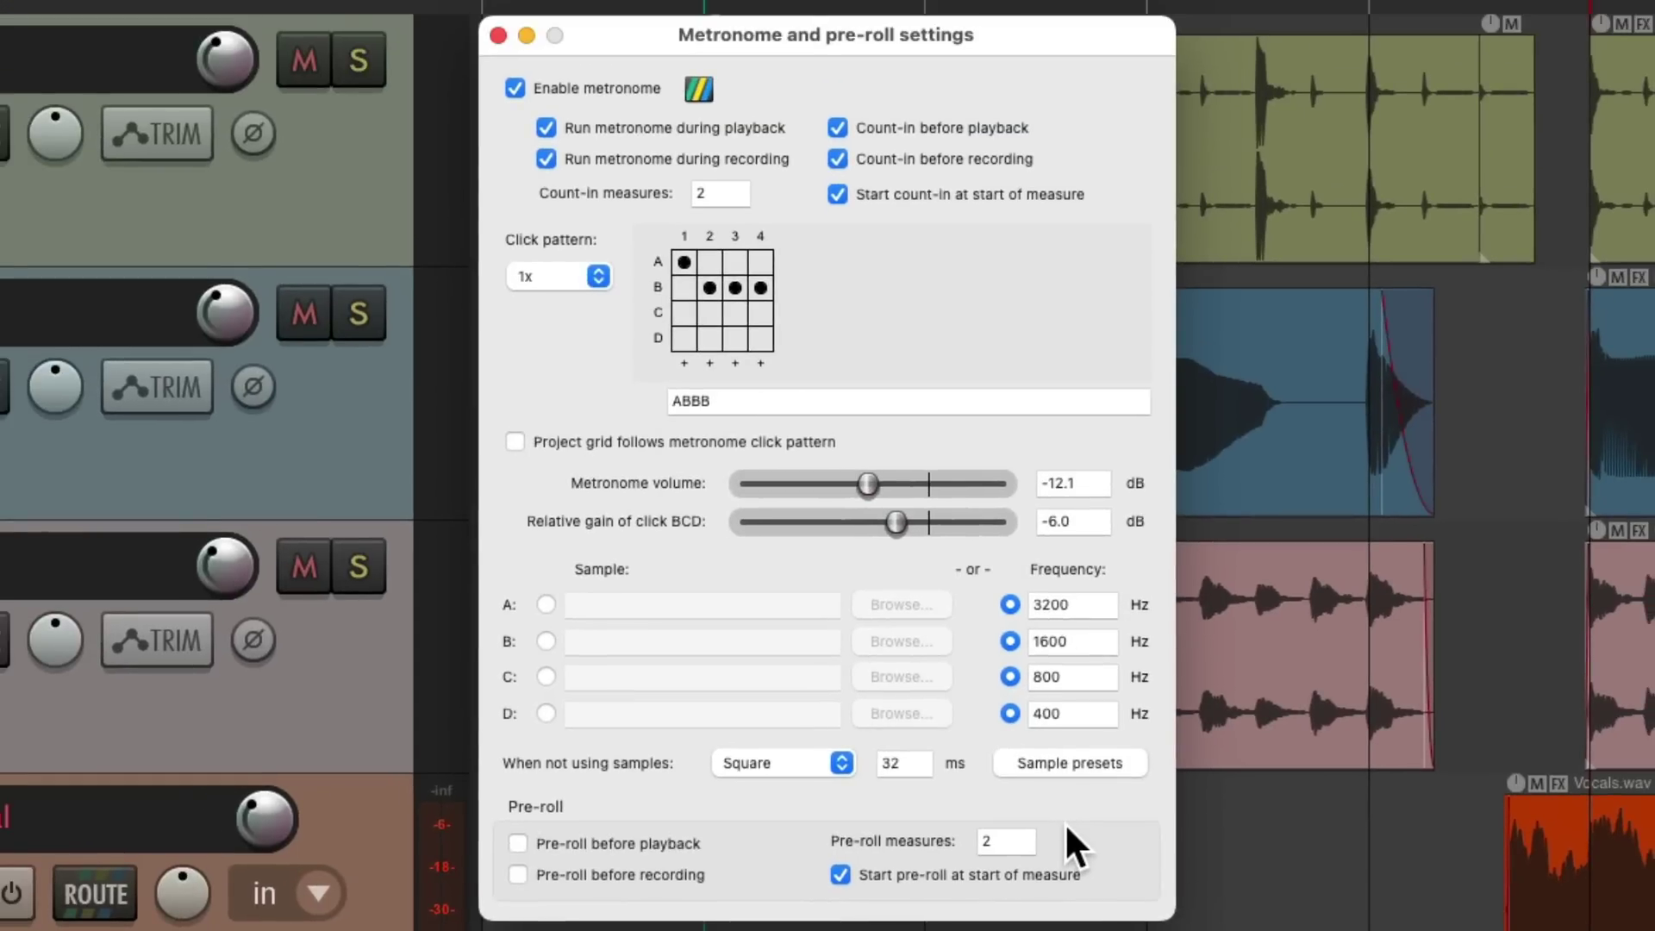
left_click(1065, 768)
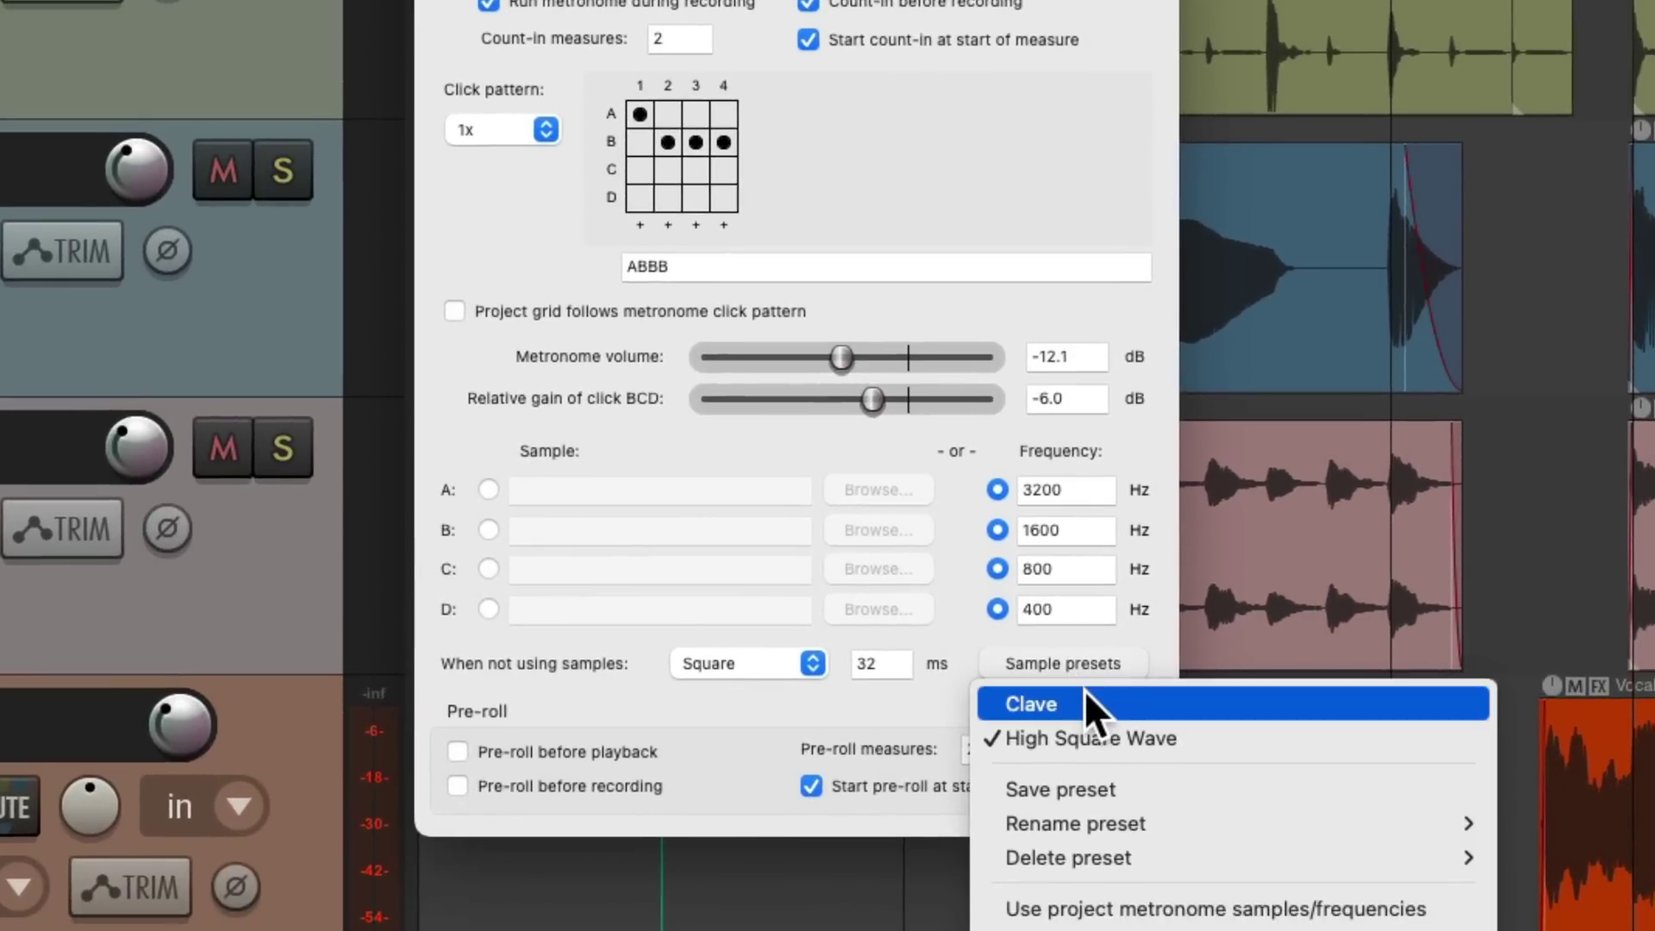
left_click(1084, 689)
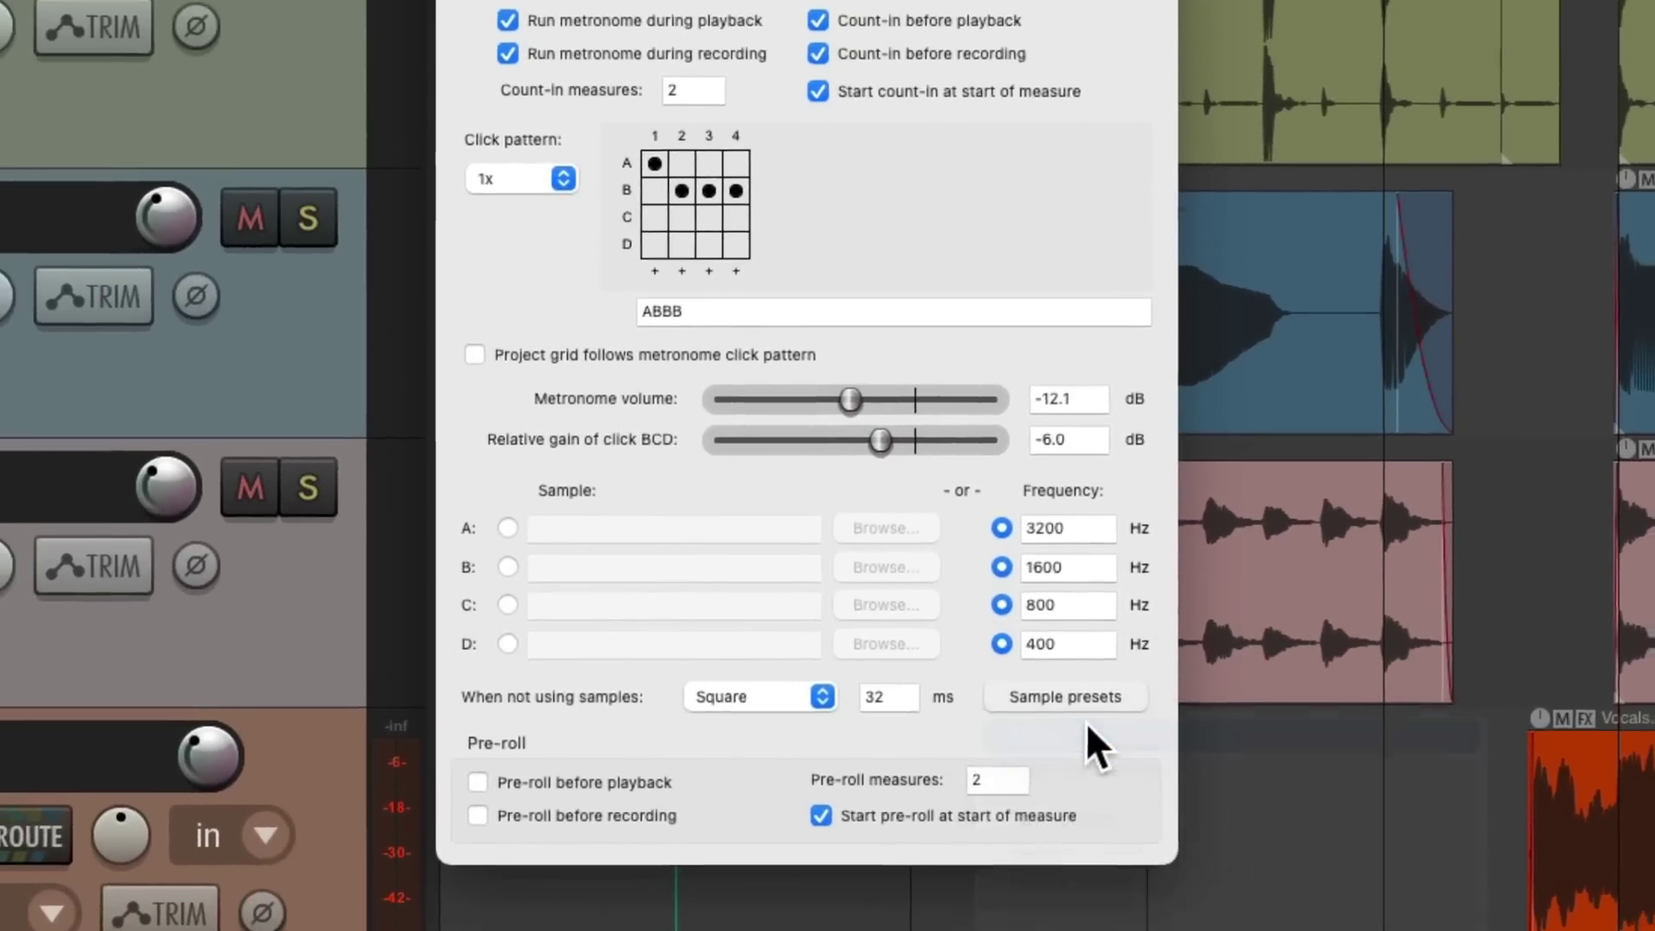